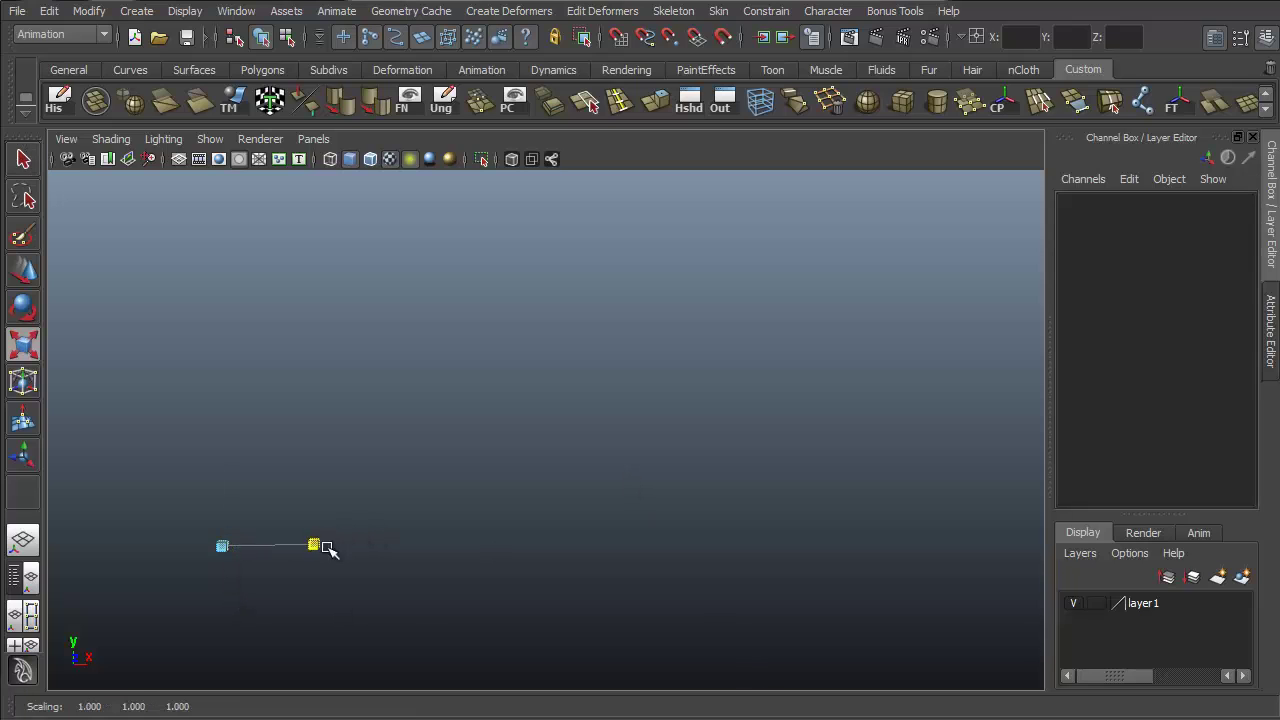
Step: Stretch a letter into a tall bar and rotate it, bringing the Maya text into view
left_click_drag(327, 548, 874, 526)
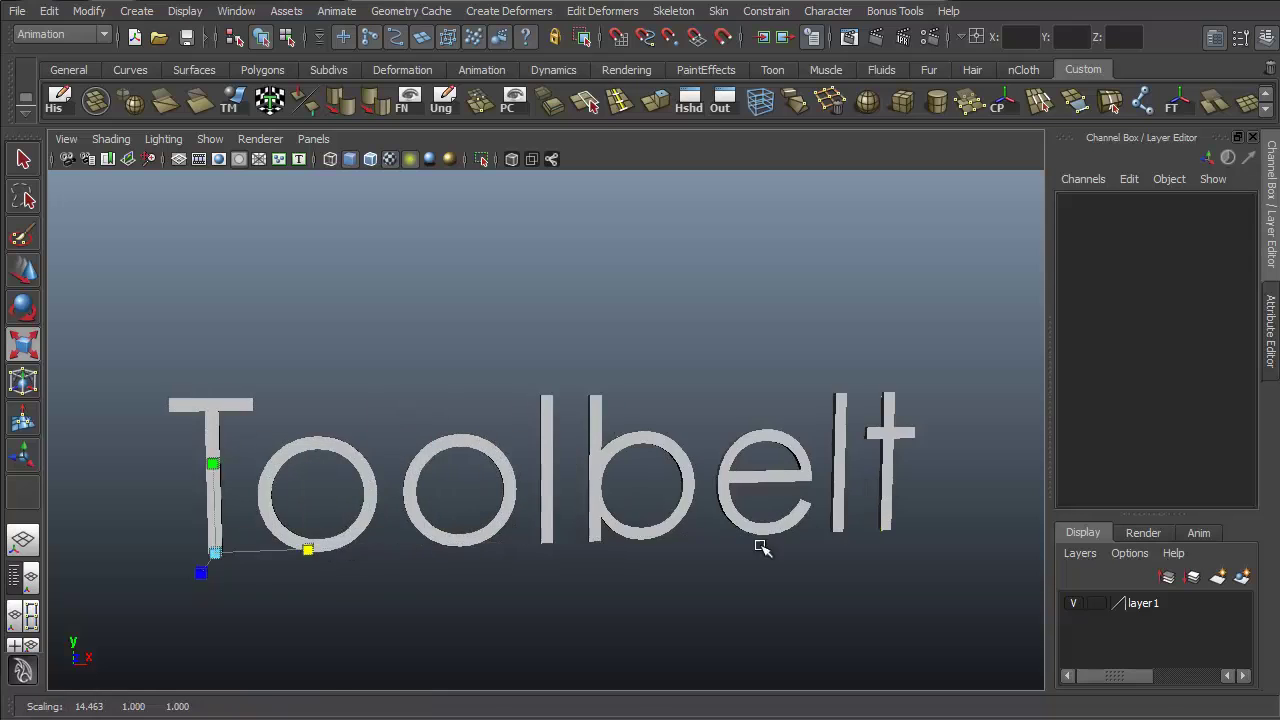
left_click_drag(762, 548, 617, 511, "alt")
key("e")
middle_click_drag(617, 511, 720, 406, "alt")
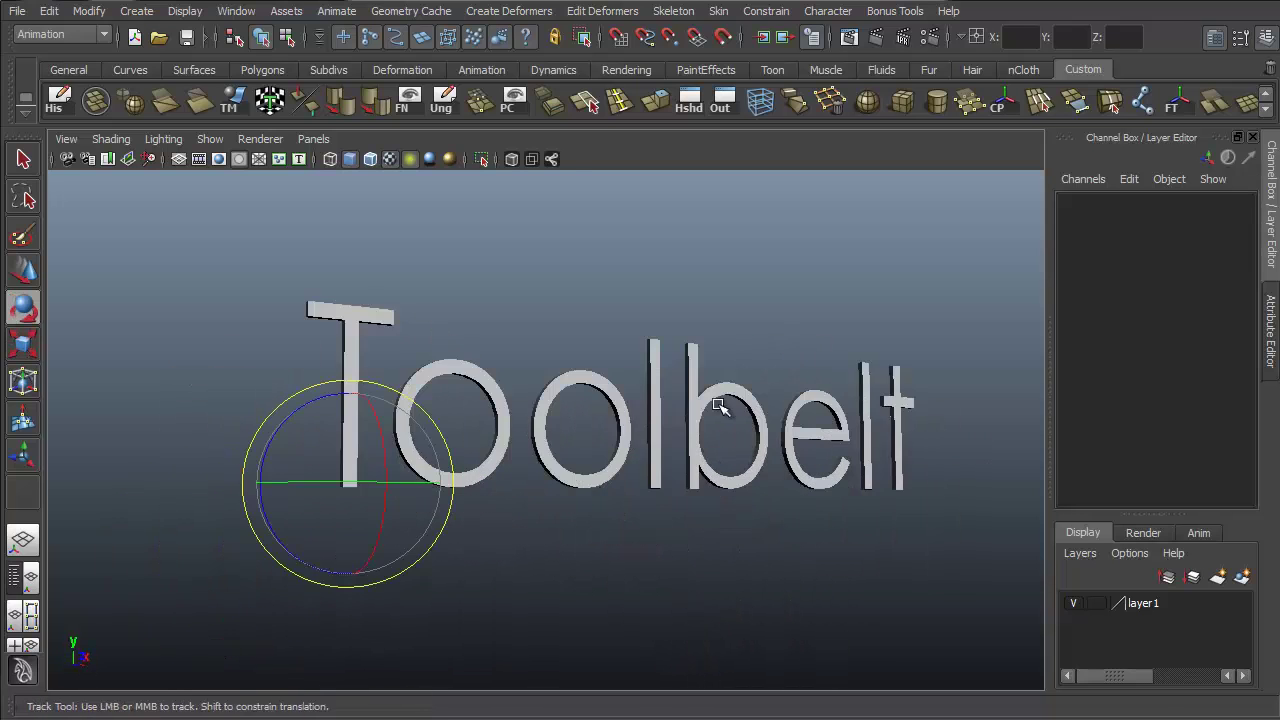
left_click_drag(677, 463, 531, 394, "alt")
Step: Raise the T's pivot above its base, then frame the title close-up from the front
key("w")
key("Insert")
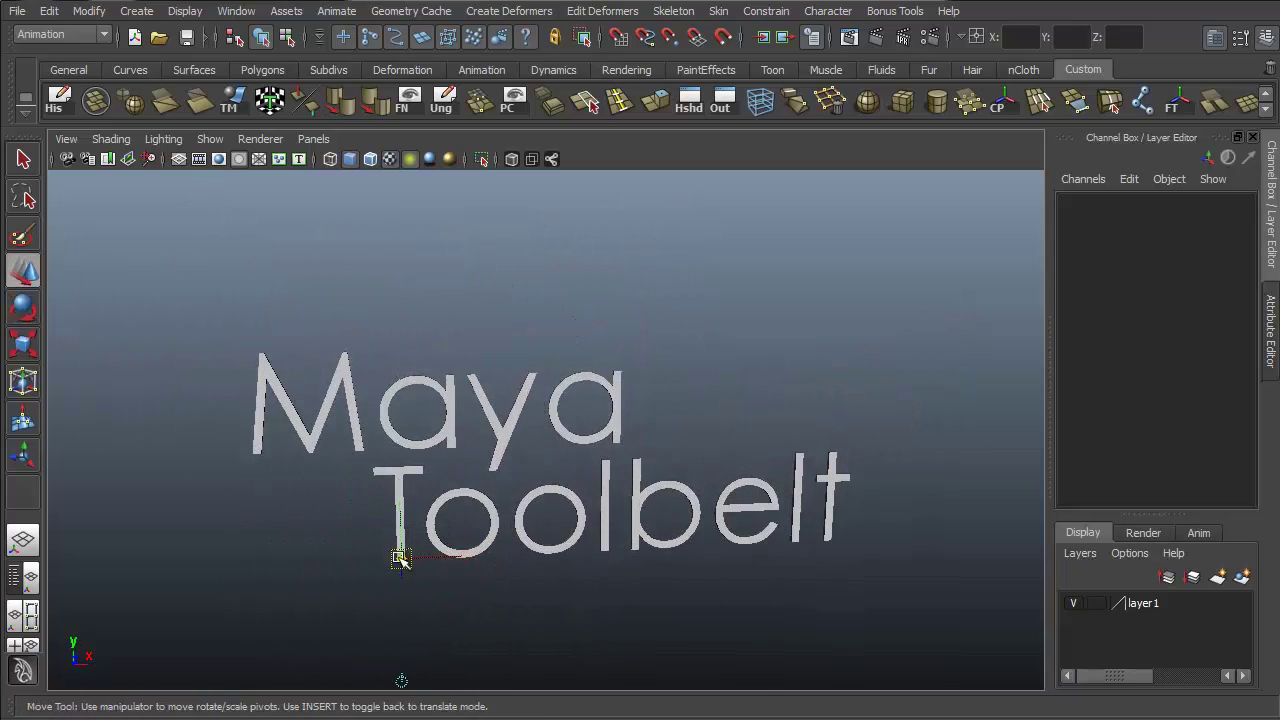
left_click_drag(400, 560, 306, 366)
key("Insert")
left_click_drag(306, 306, 294, 237)
key("q")
left_click_drag(700, 450, 762, 463, "alt")
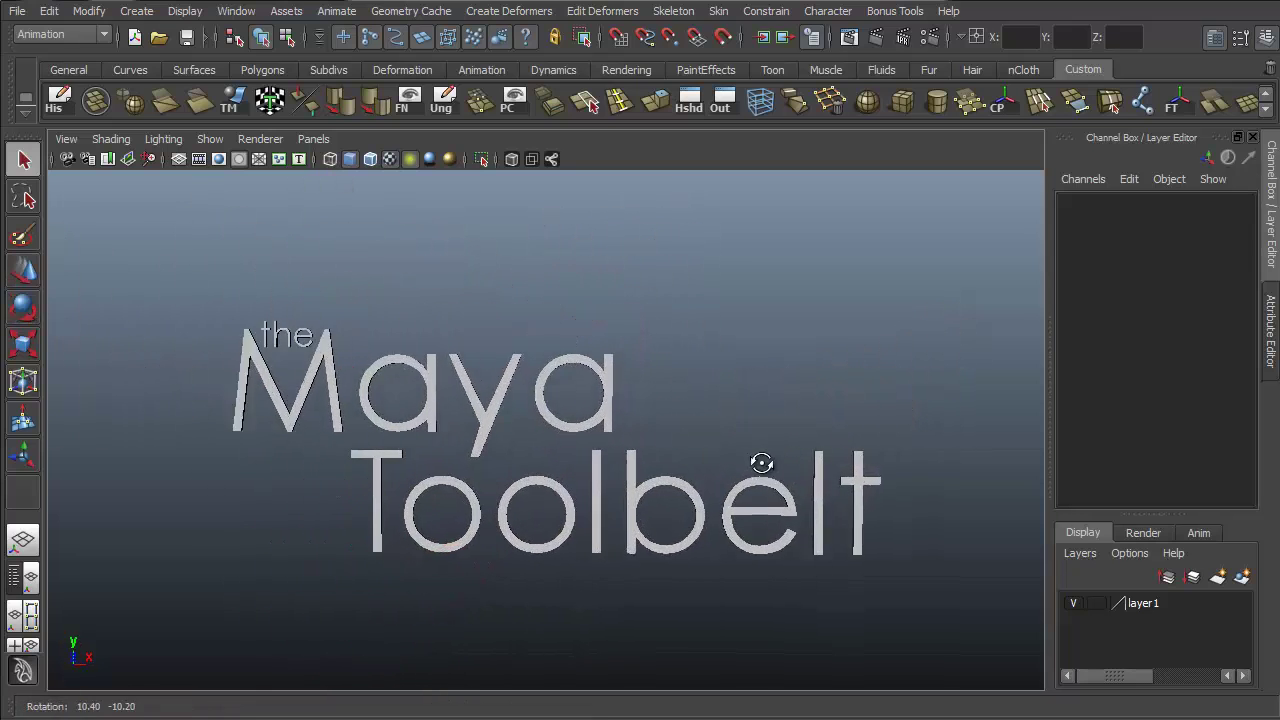
right_click_drag(762, 463, 843, 374, "alt")
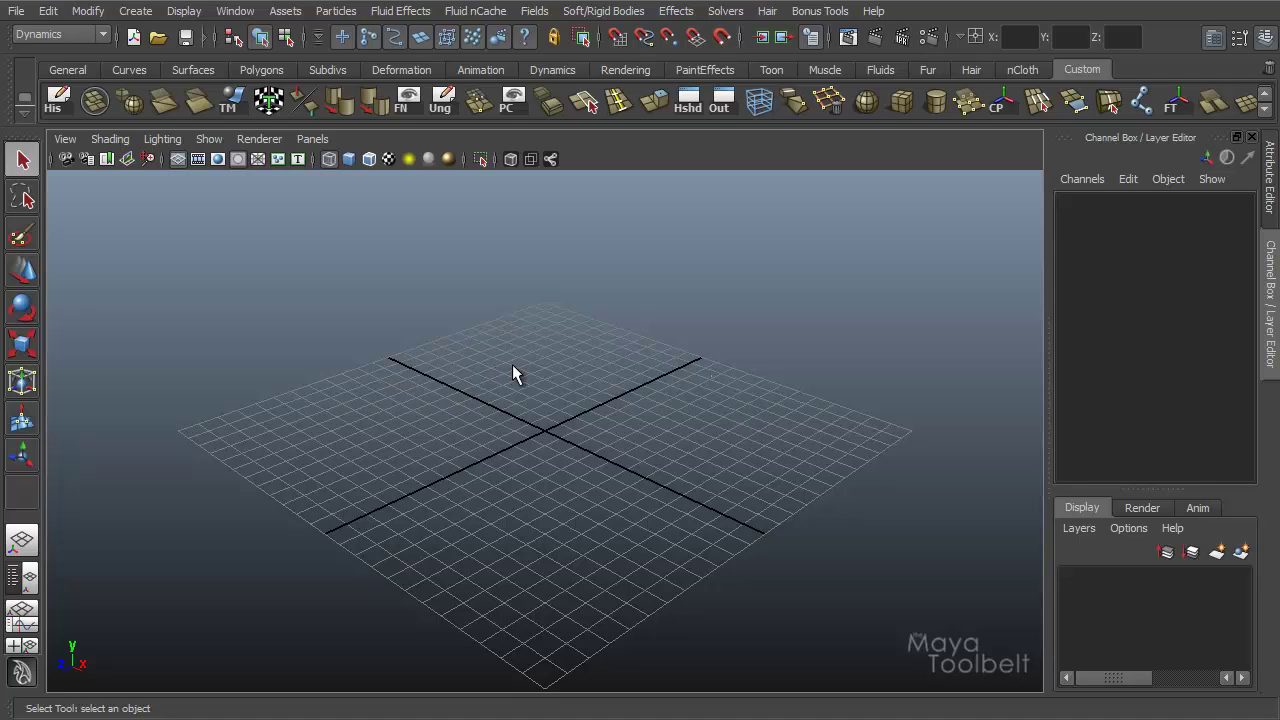
Step: Keep the Dynamics menu set active and open the Soft/Rigid Bodies menu
left_click(56, 37)
left_click(57, 37)
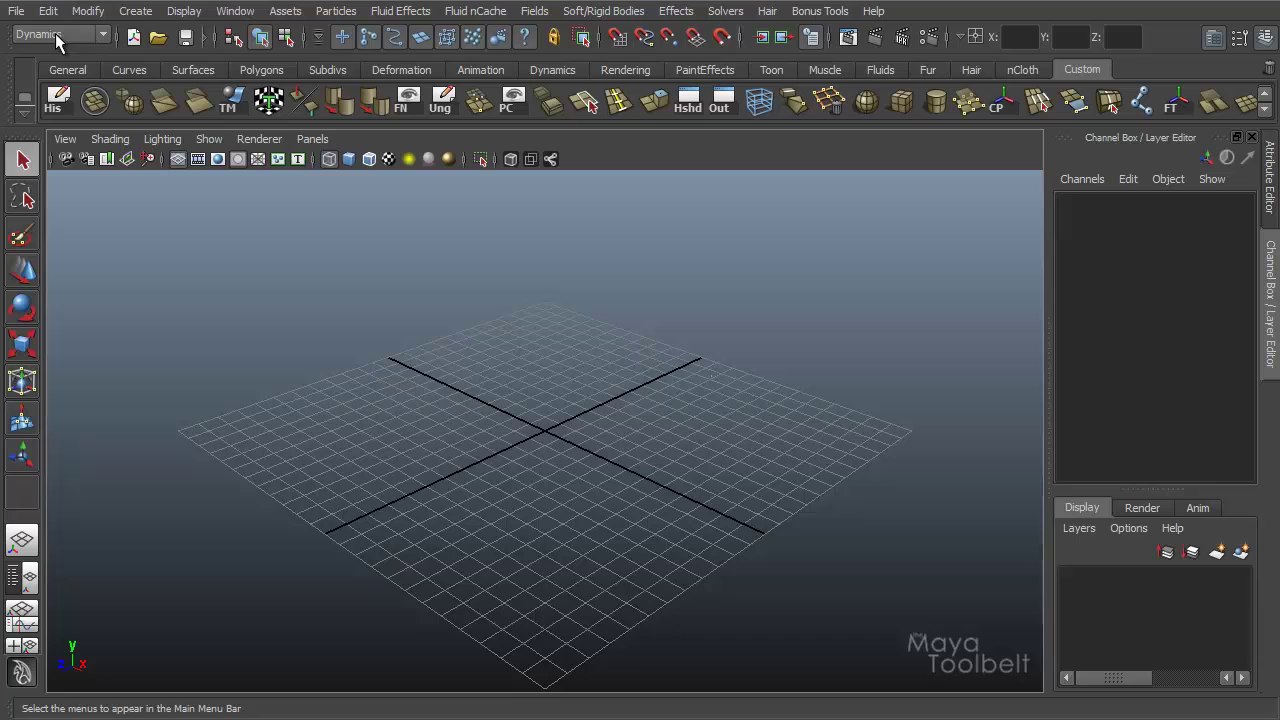
left_click(611, 15)
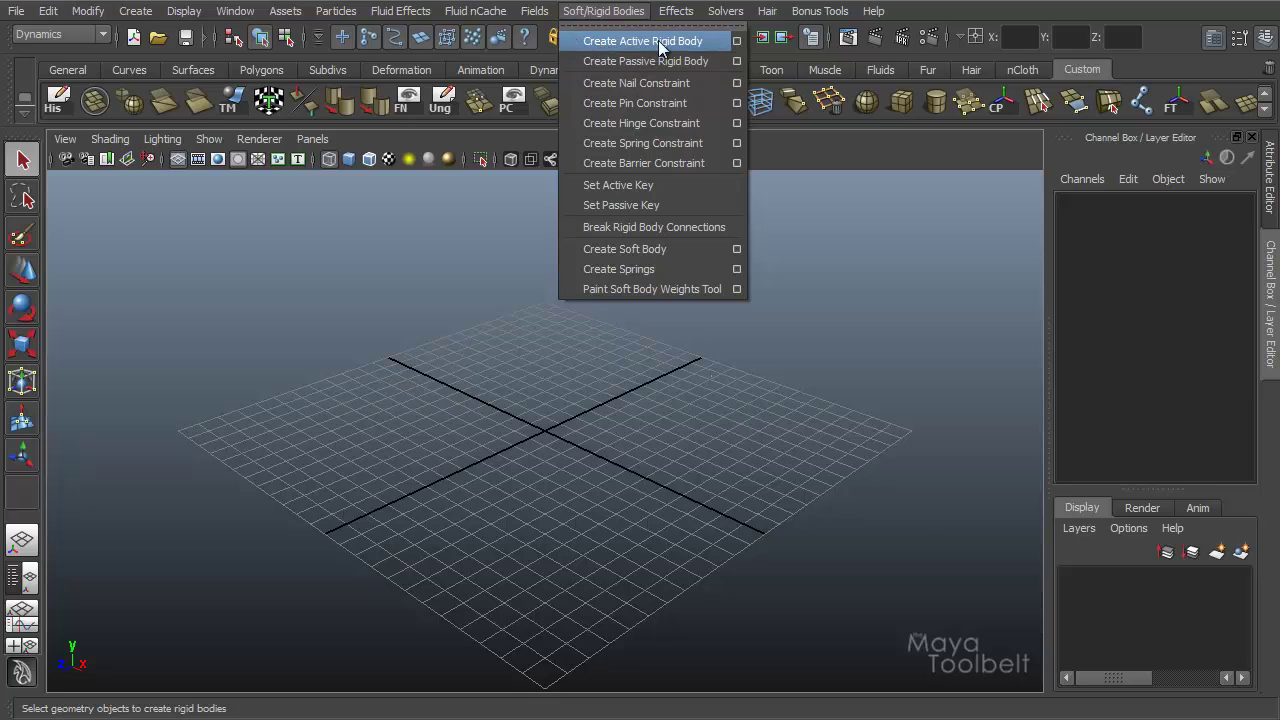
Step: Open the Create Passive Rigid Body options and enlarge the Rigid Options window to show more attributes
left_click(737, 41)
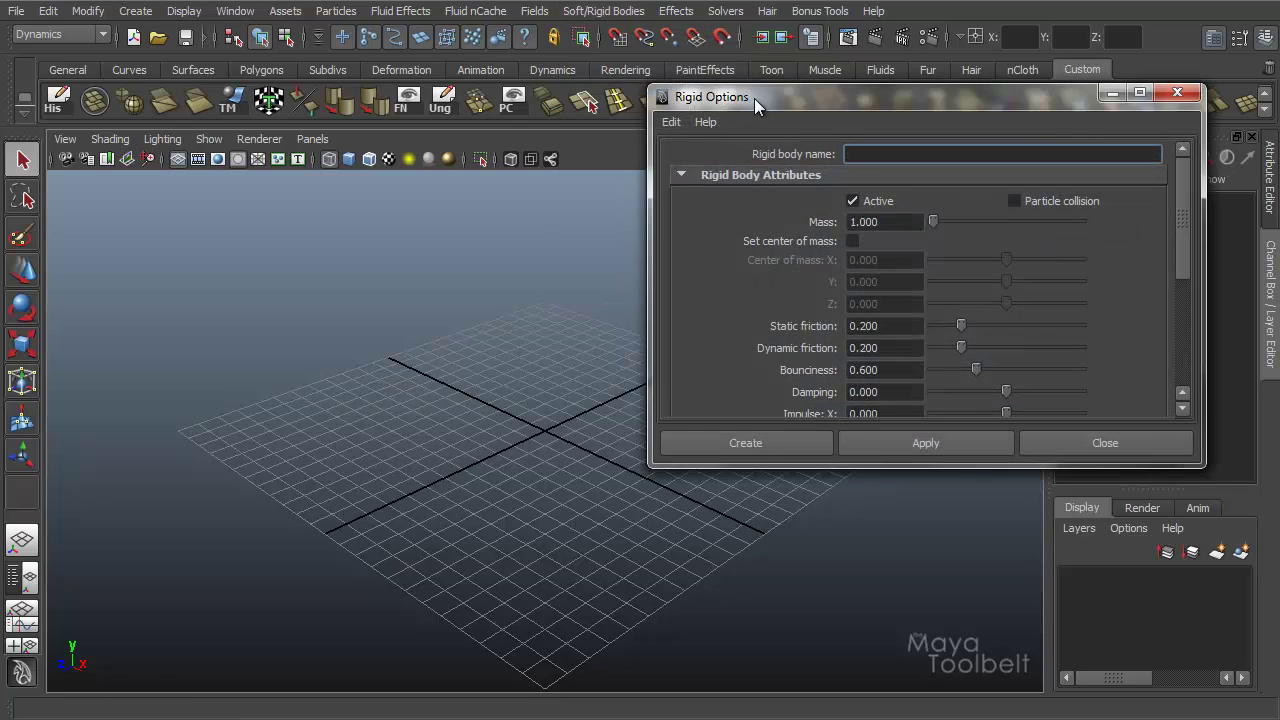
left_click_drag(754, 98, 425, 109)
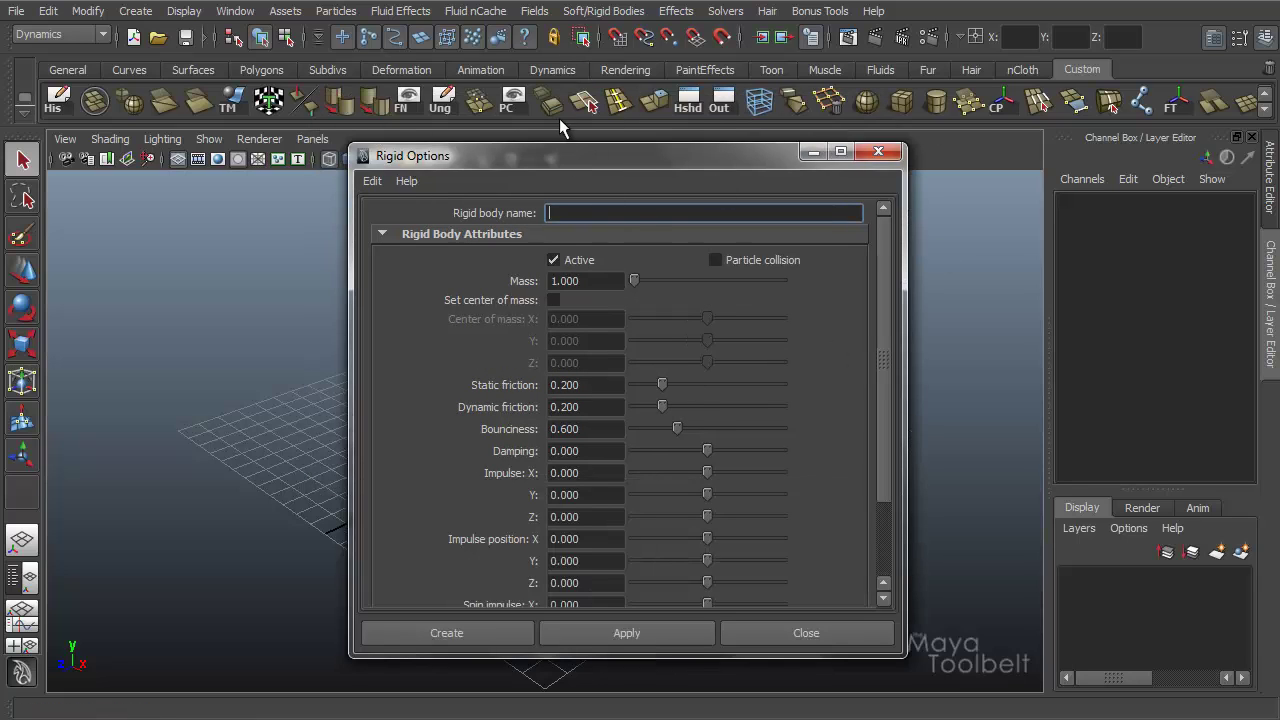
left_click(603, 11)
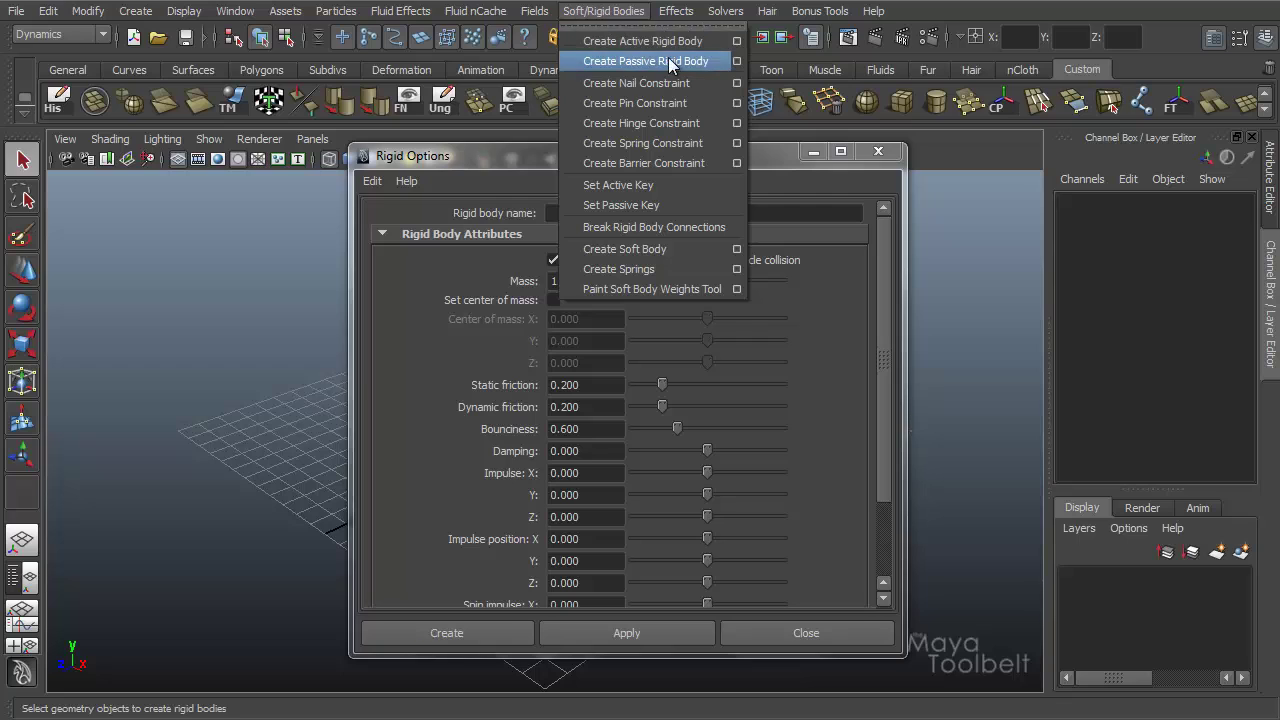
left_click(736, 61)
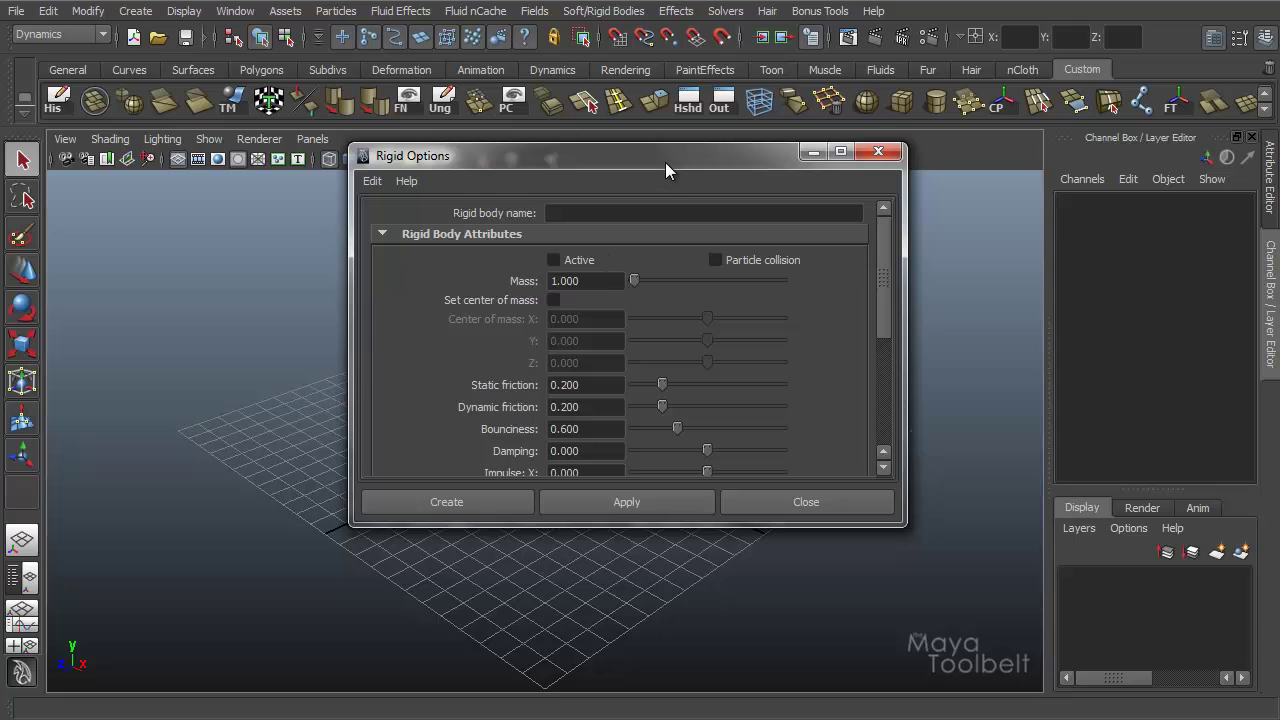
mouse_move(665, 171)
left_mouse_down()
mouse_move(612, 148)
mouse_move(651, 169)
left_mouse_up()
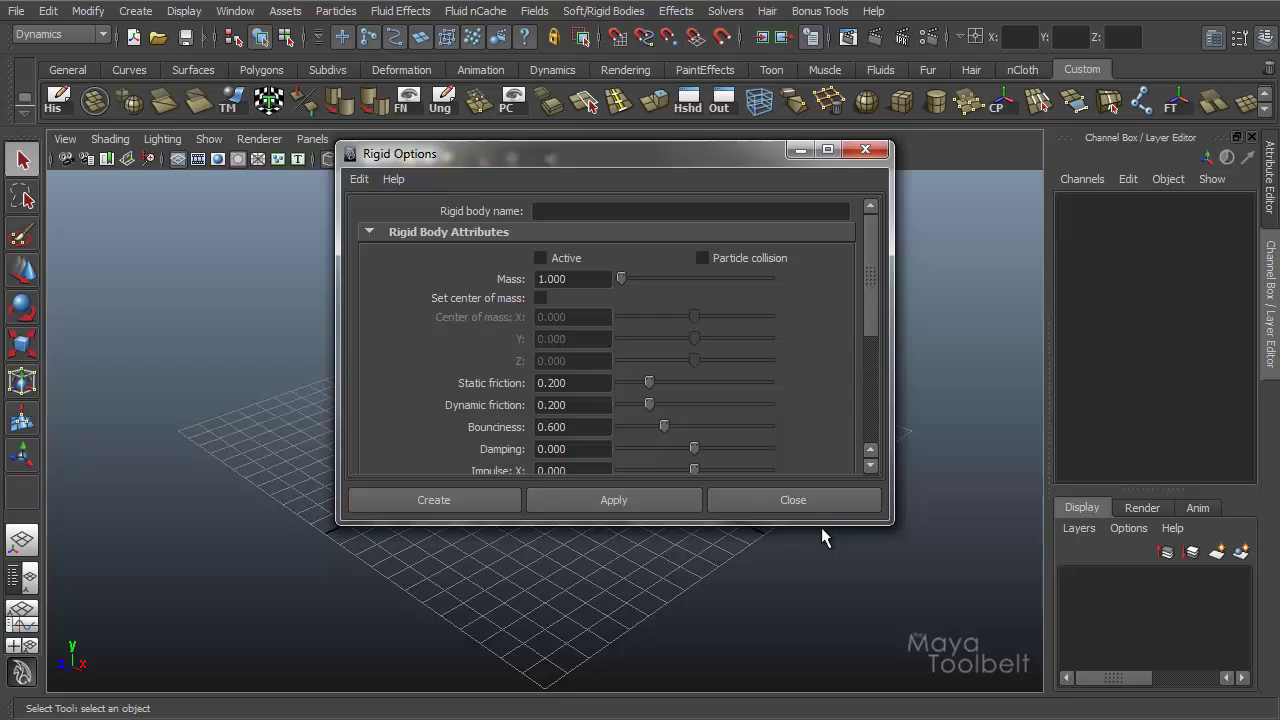
left_click_drag(813, 520, 813, 619)
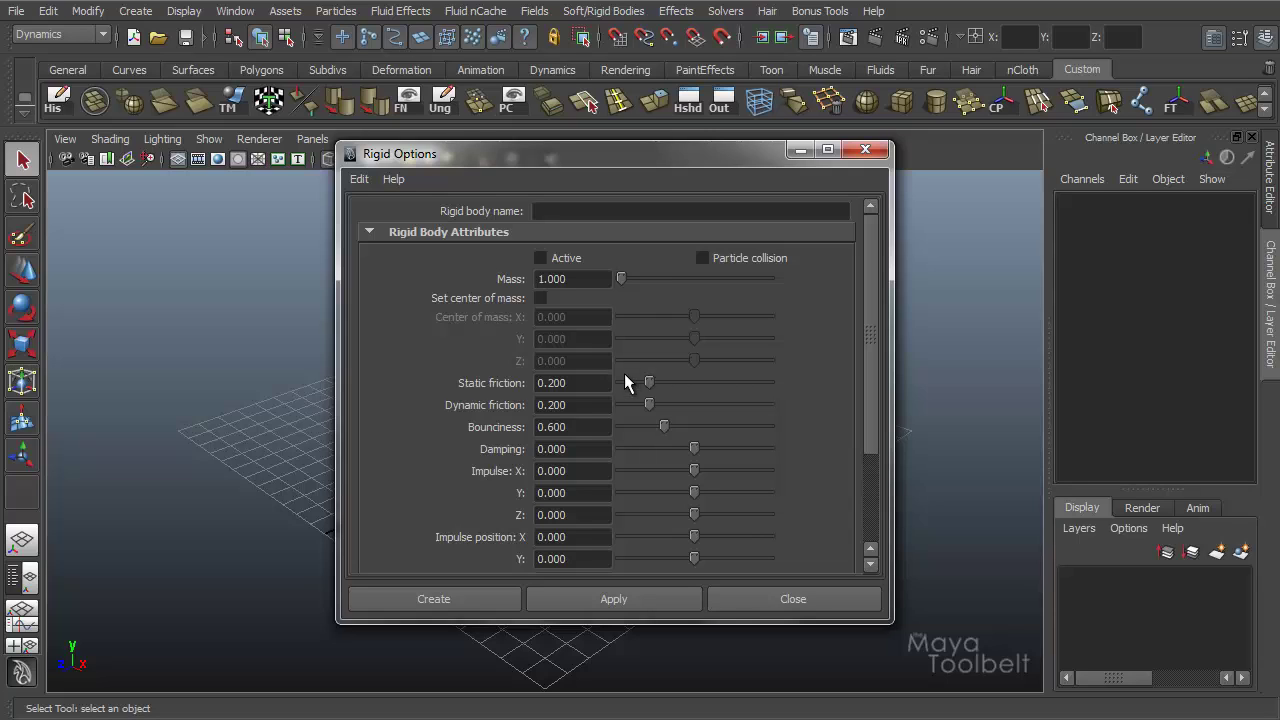
Step: Minimize Rigid Options and draw a polygon sphere, pSphere1, at the grid centre
left_click(799, 150)
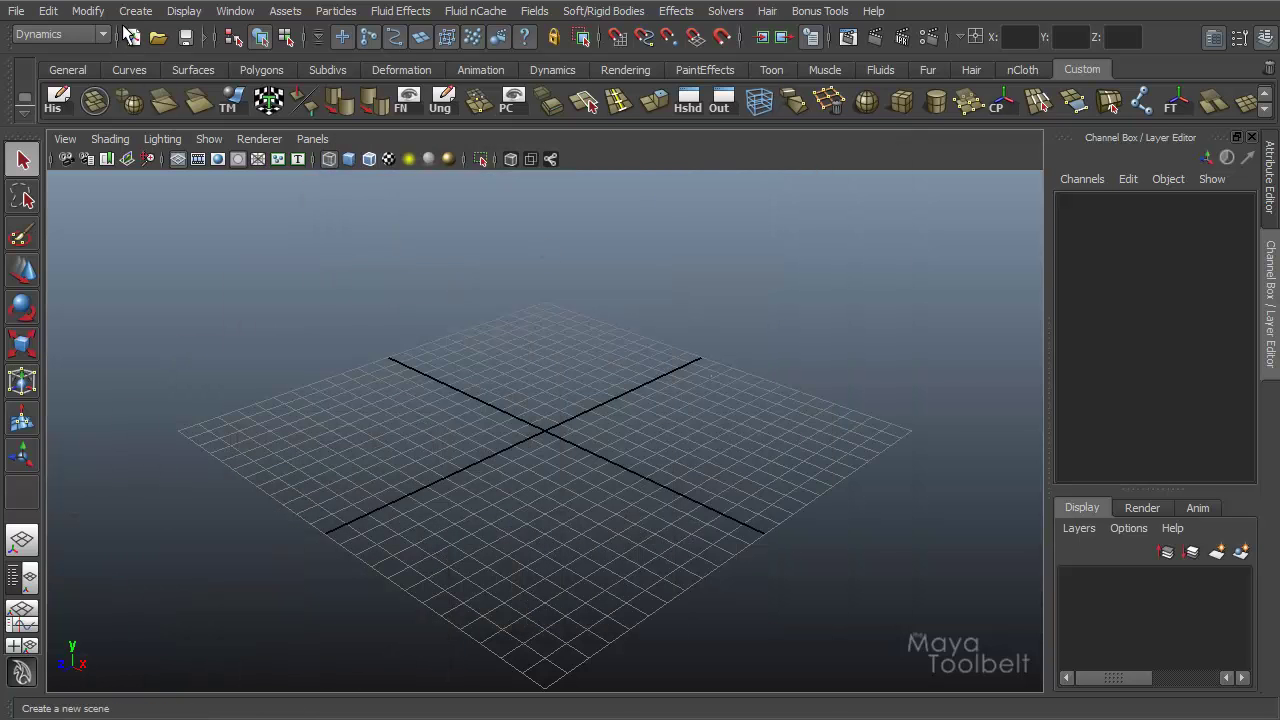
left_click(136, 12)
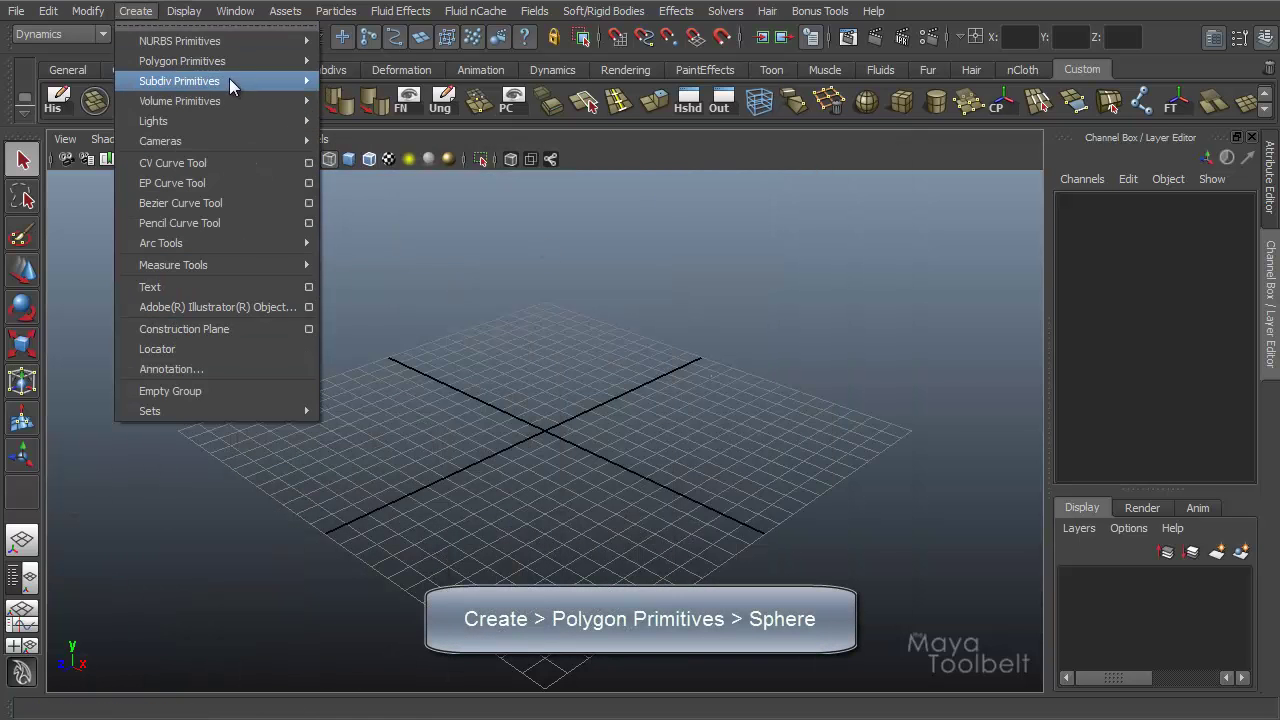
mouse_move(240, 65)
left_click(362, 70)
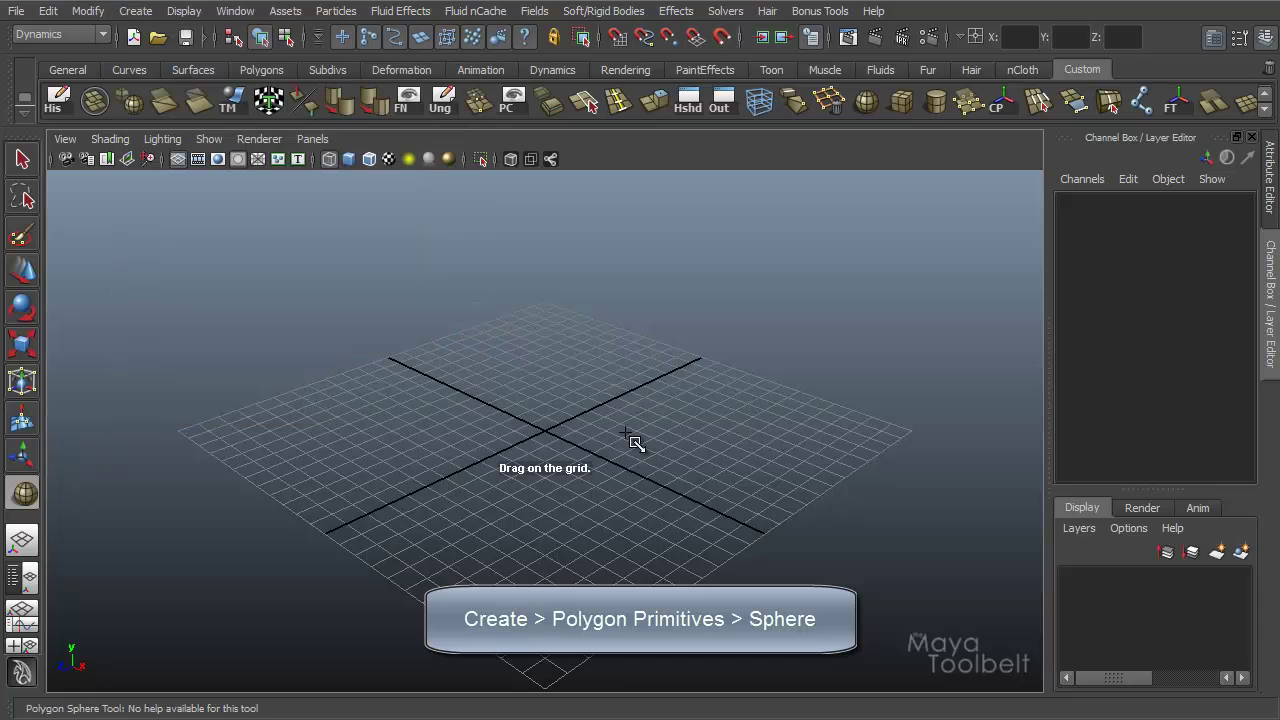
mouse_move(550, 445)
left_mouse_down()
mouse_move(592, 471)
mouse_move(517, 514)
mouse_move(526, 530)
left_mouse_up()
key("5")
left_click_drag(618, 432, 640, 429, "alt")
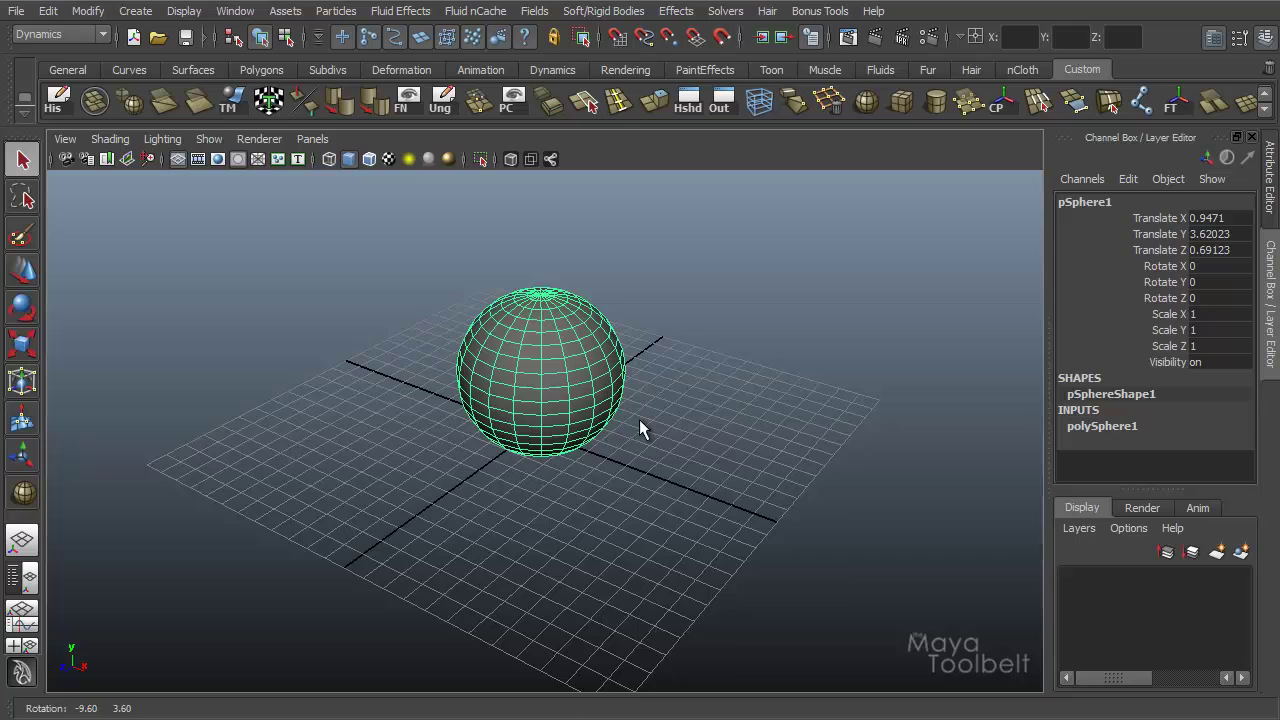
key("w")
left_click_drag(663, 380, 509, 391, "alt")
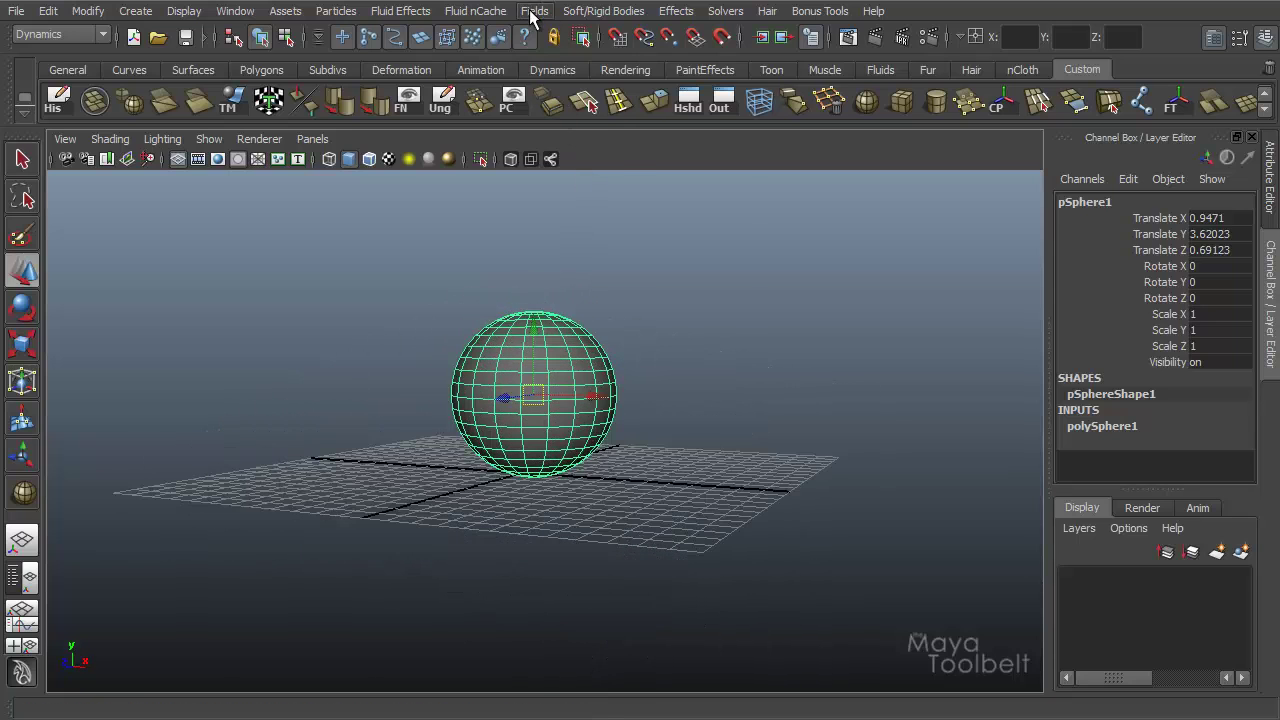
Step: Reset the Create Active Rigid Body options to defaults and apply them to pSphere1
left_click(581, 12)
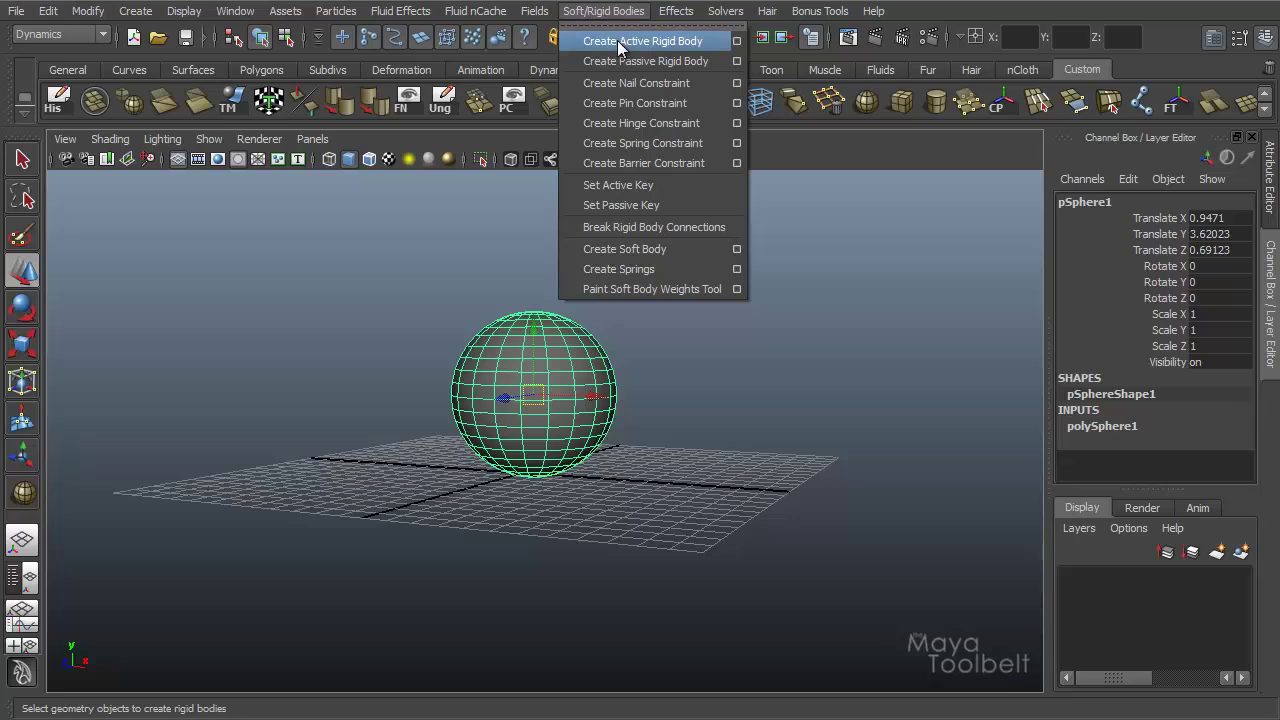
left_click(738, 40)
left_click(362, 179)
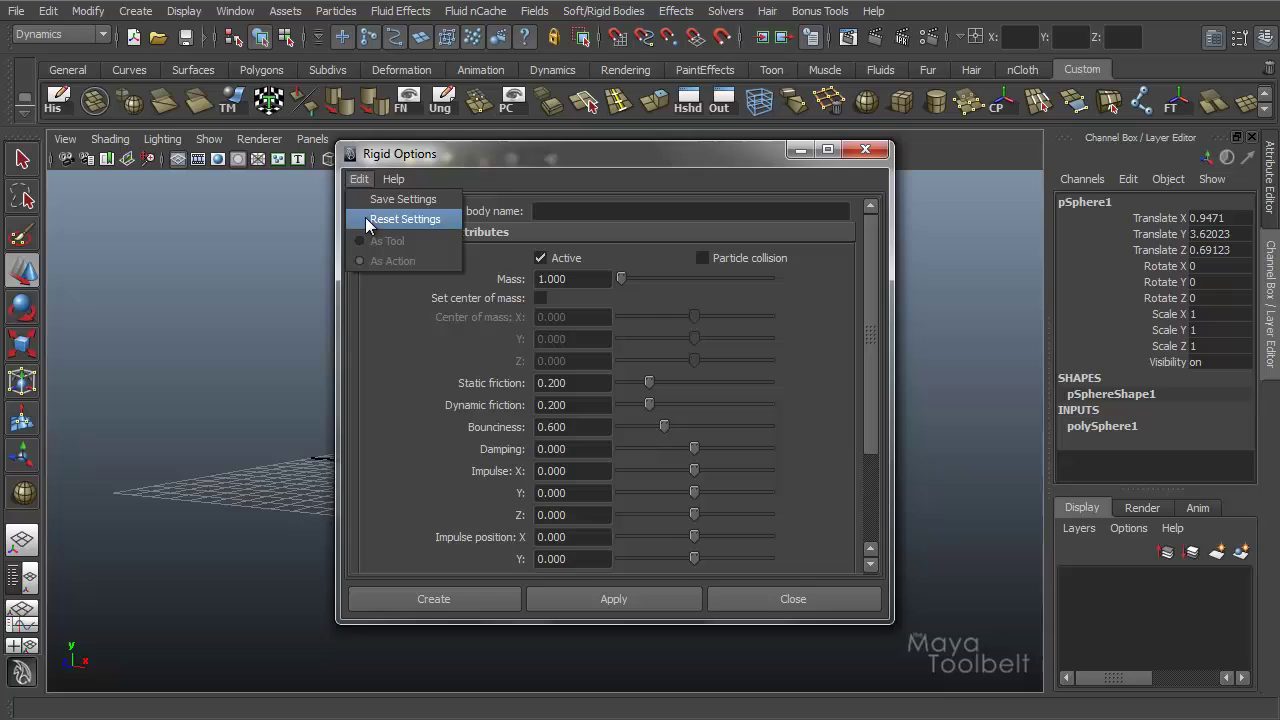
left_click(365, 217)
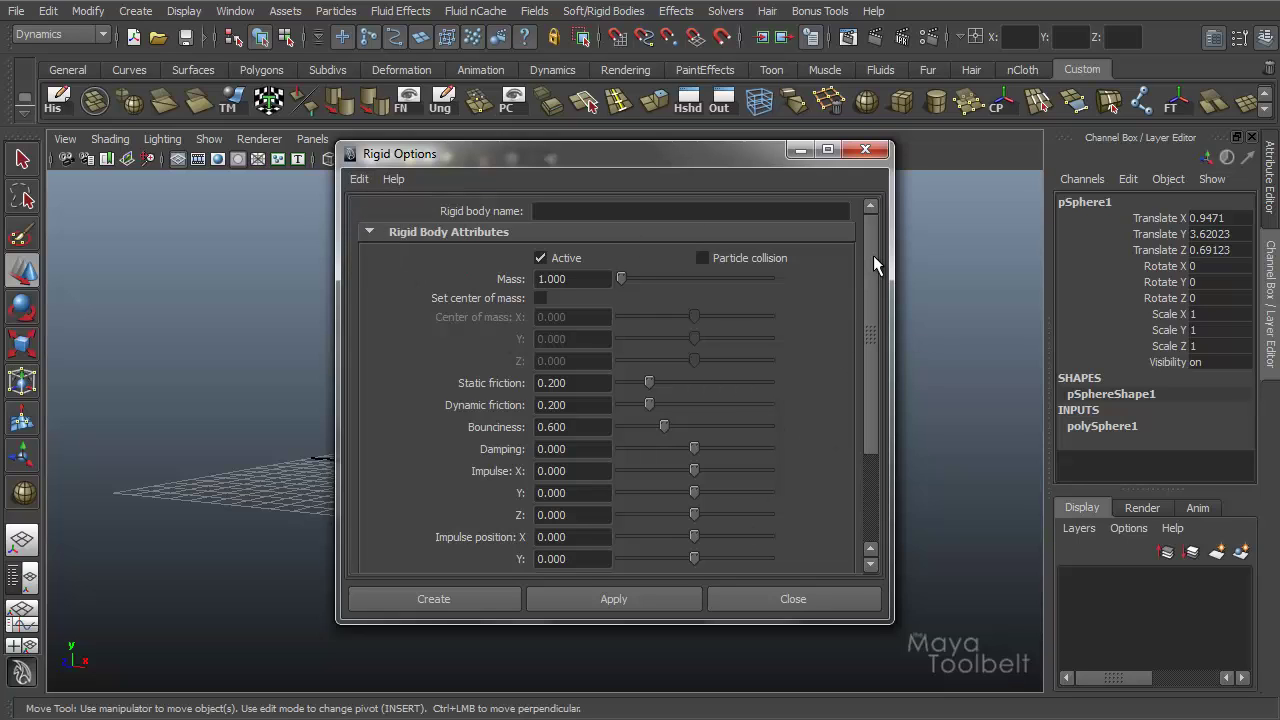
left_click_drag(873, 256, 877, 357)
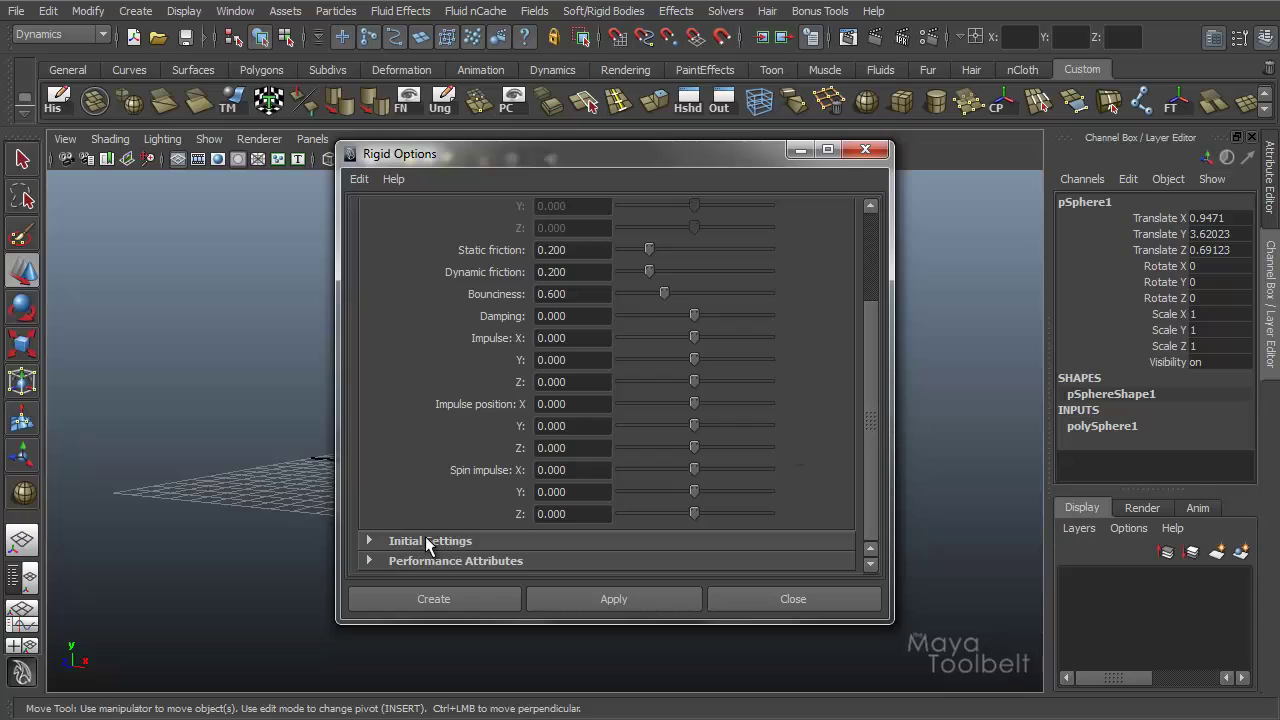
scroll(658, 438, "up", 3)
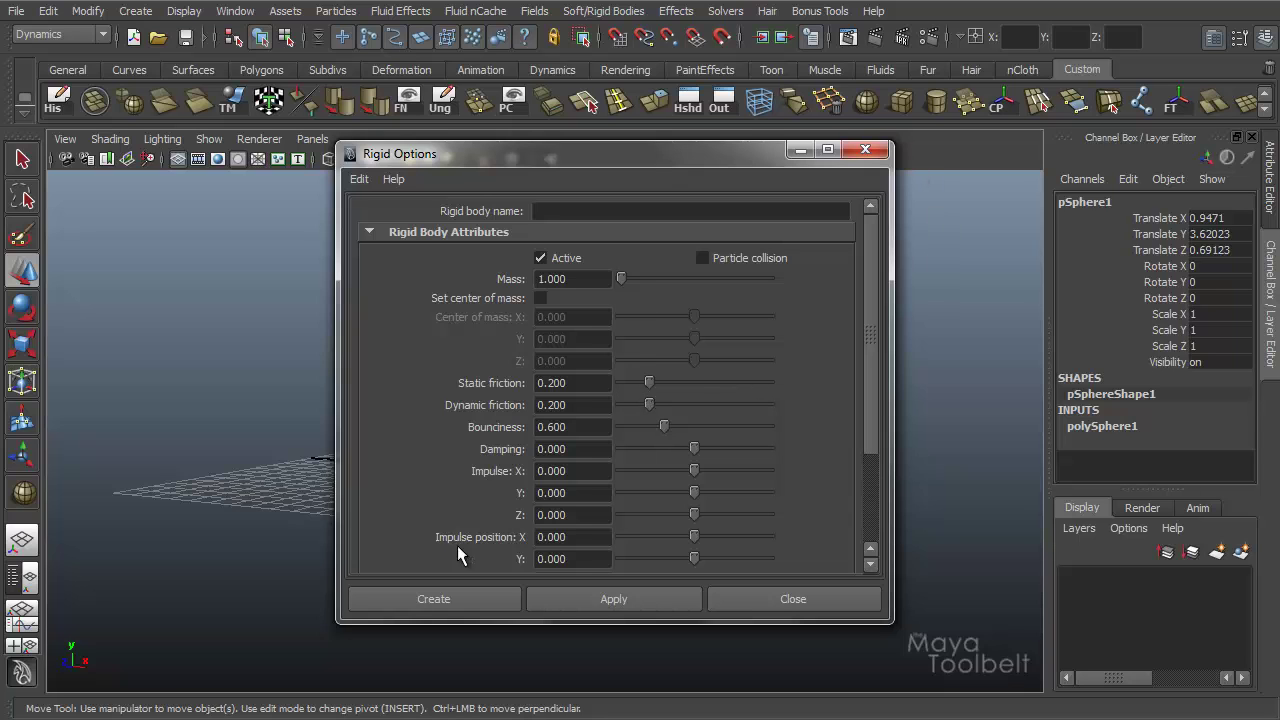
left_click_drag(618, 155, 965, 134)
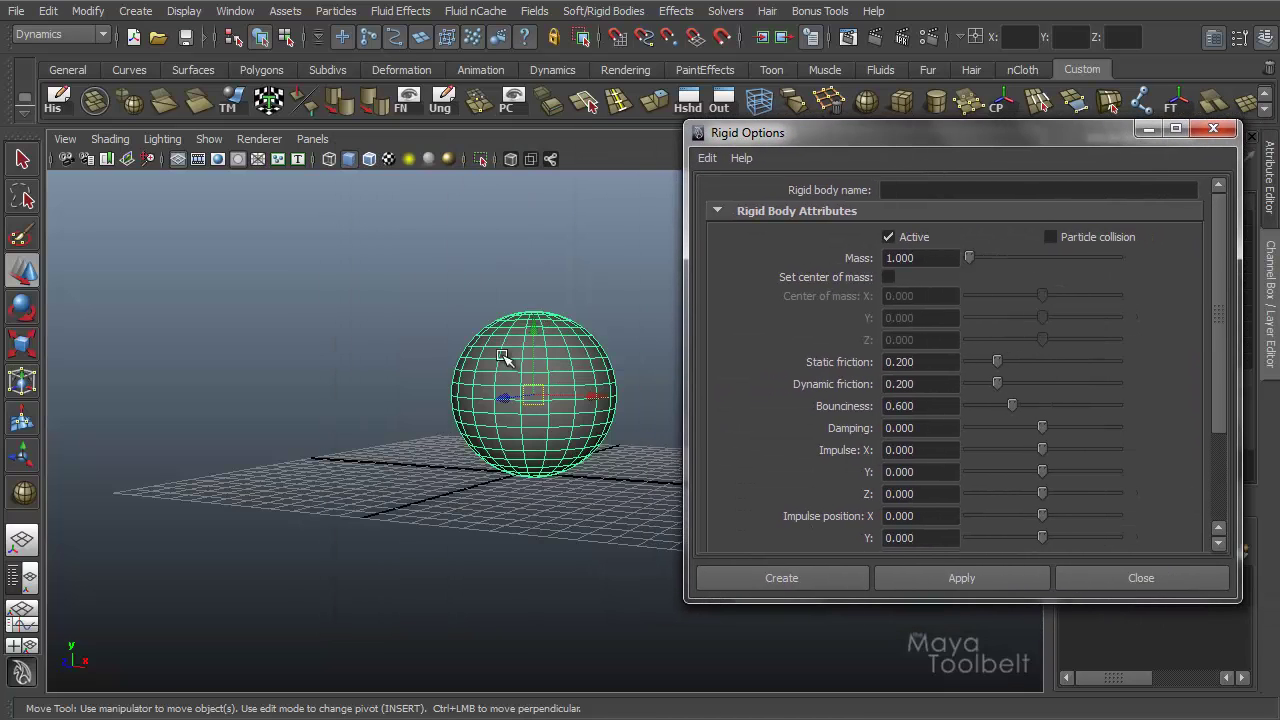
left_click(963, 583)
left_click(1213, 128)
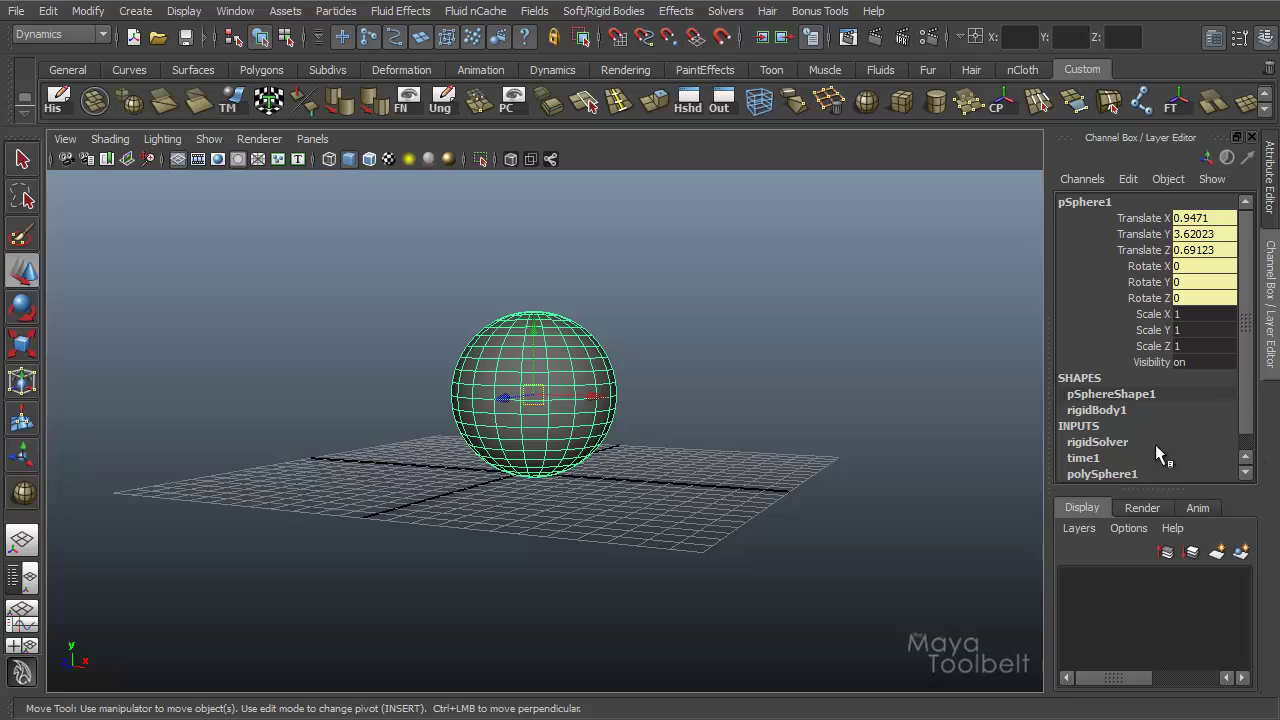
Step: Expand rigidSolver in the Channel Box to reveal Current Time, Friction and Bounciness
left_click(1089, 443)
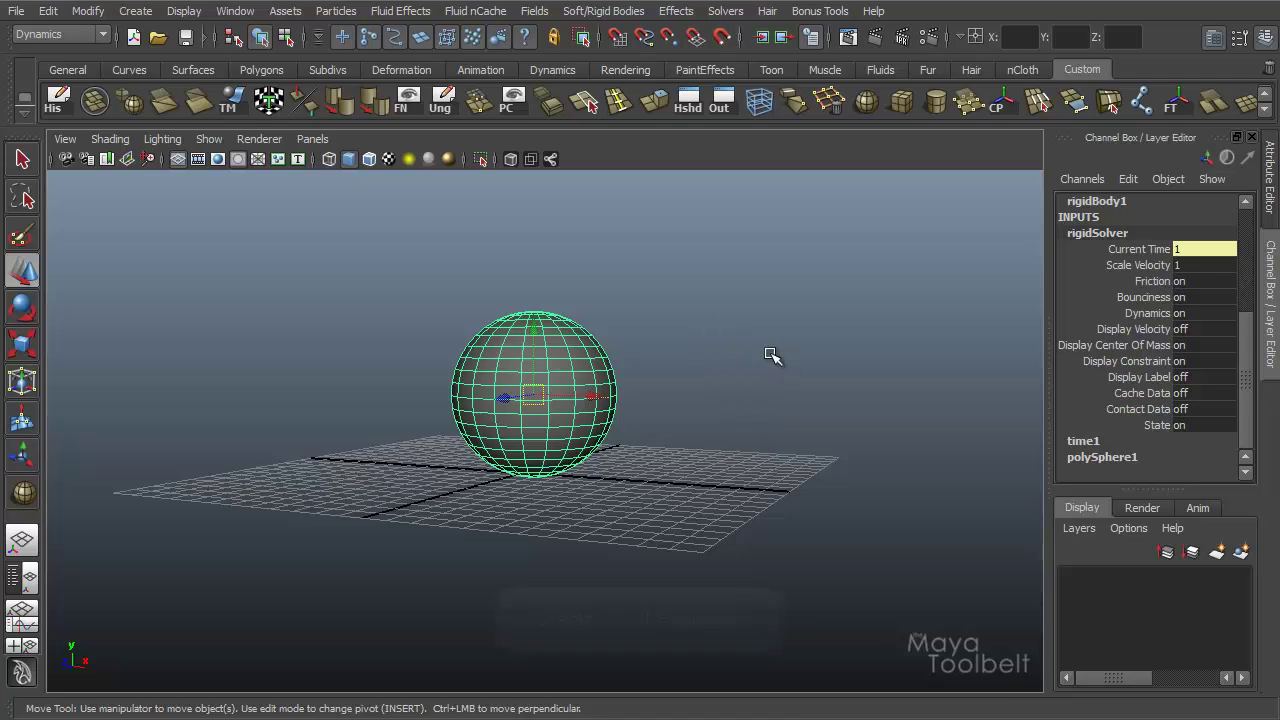
Step: Tear off Display > UI Elements, turn on Time Slider and Range Slider, then close it
left_click(183, 12)
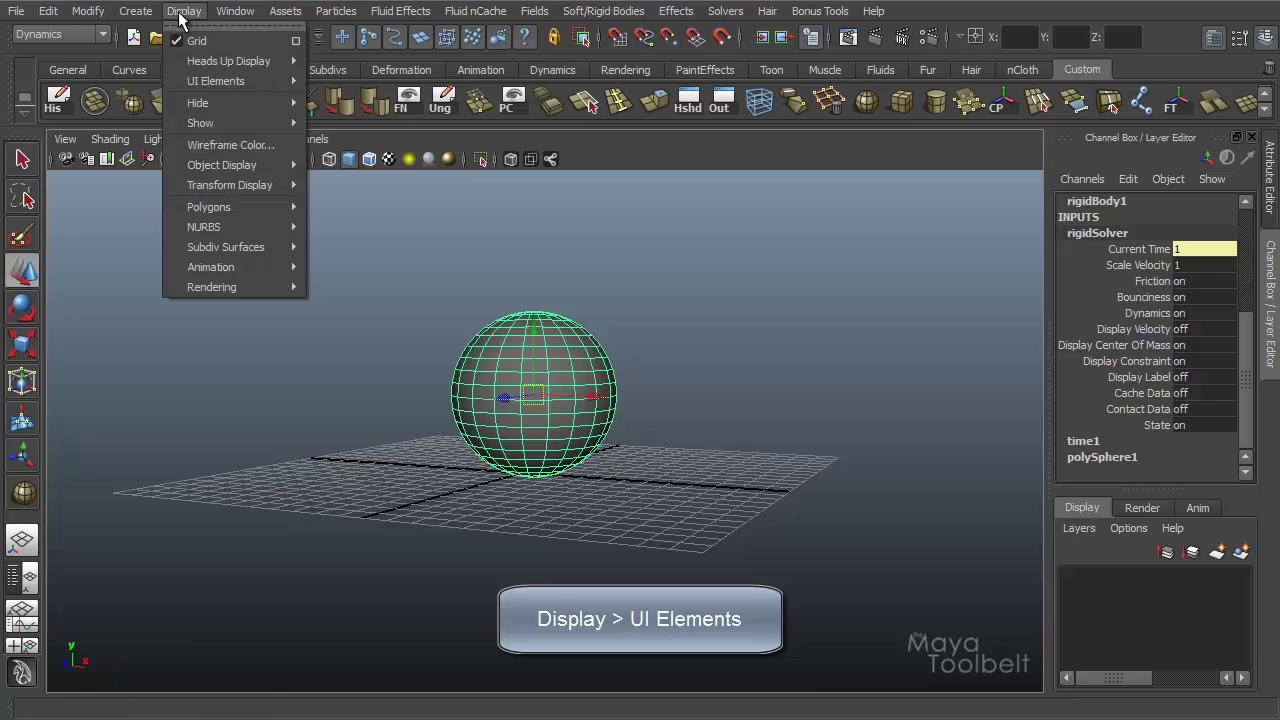
mouse_move(222, 80)
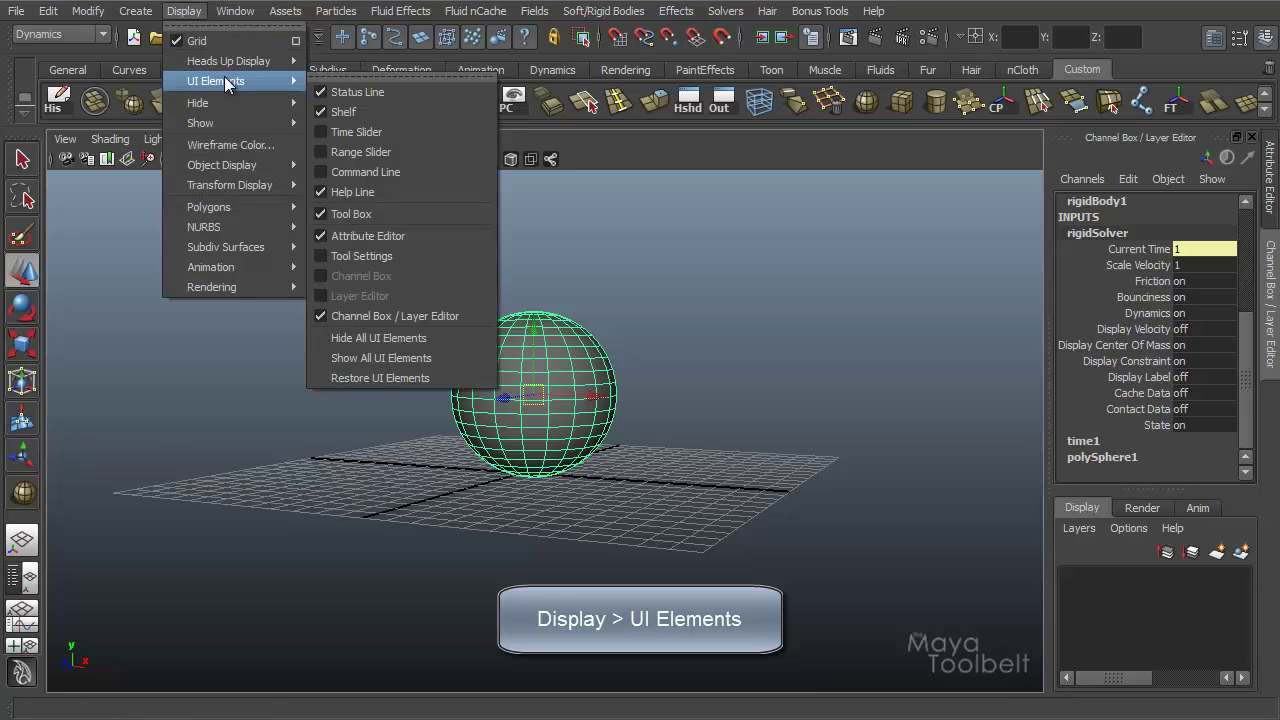
left_click(361, 76)
left_click_drag(373, 58, 148, 204)
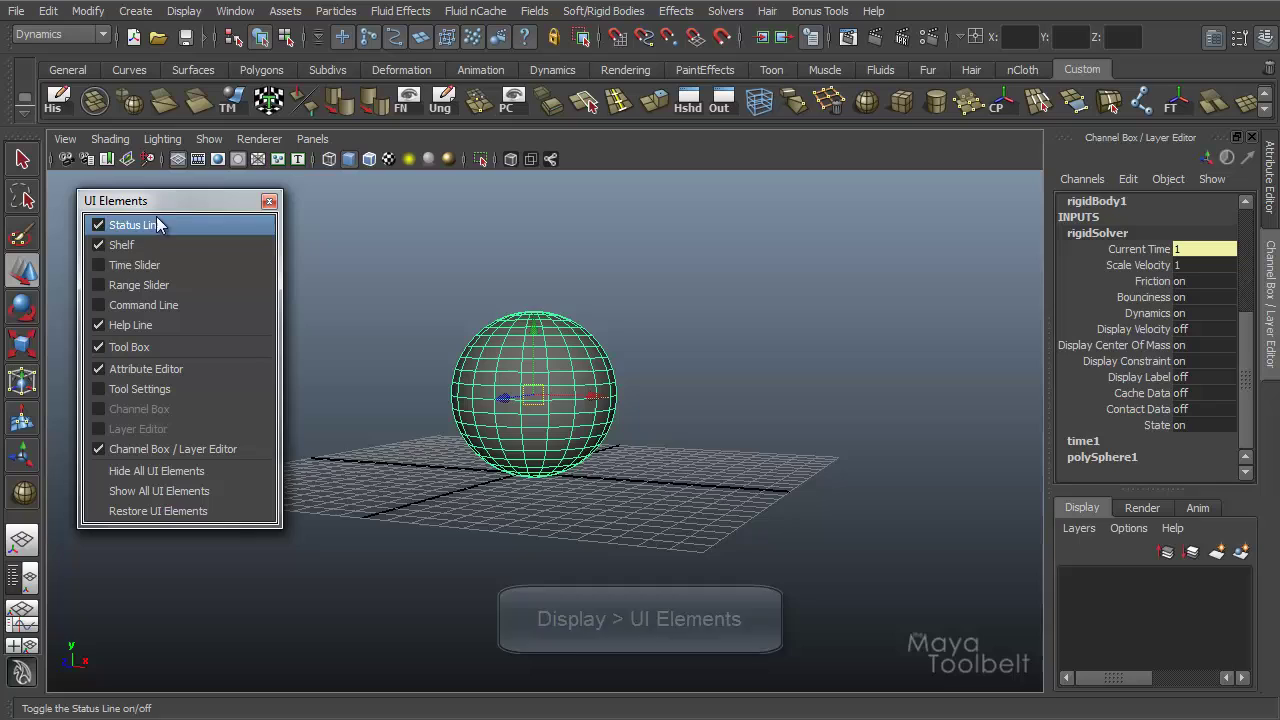
left_click(143, 265)
left_click(143, 285)
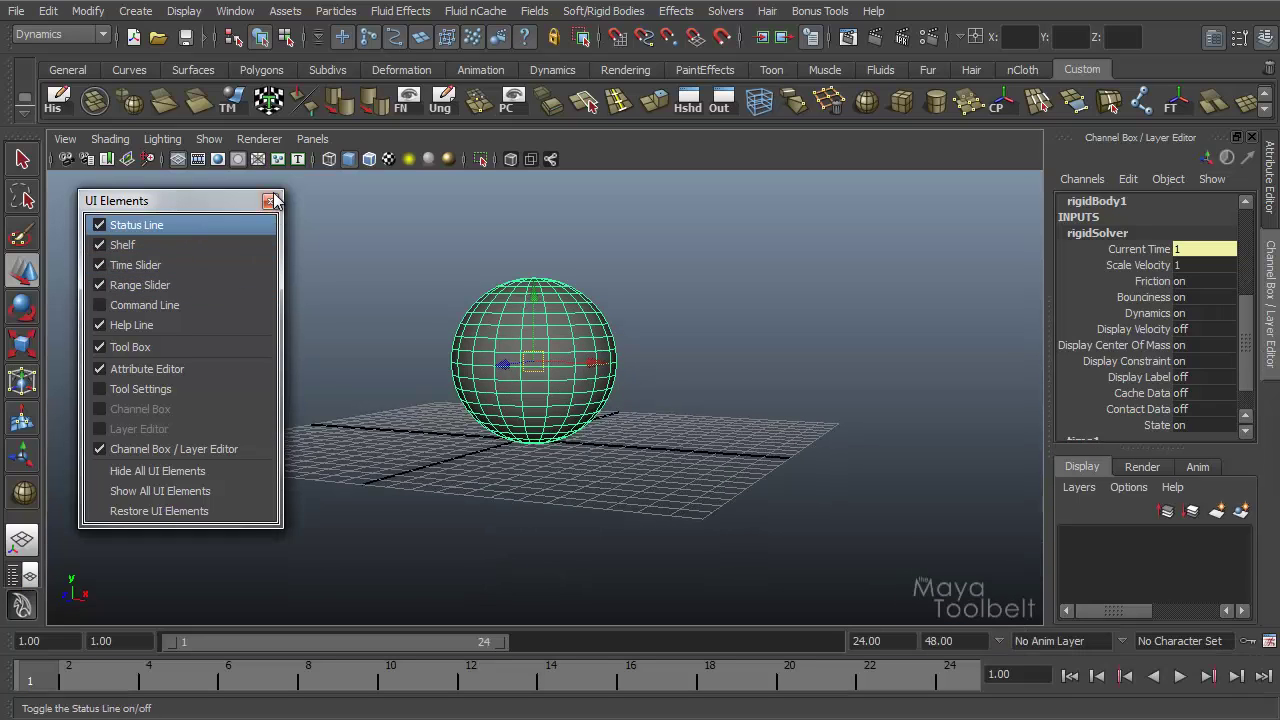
left_click(269, 201)
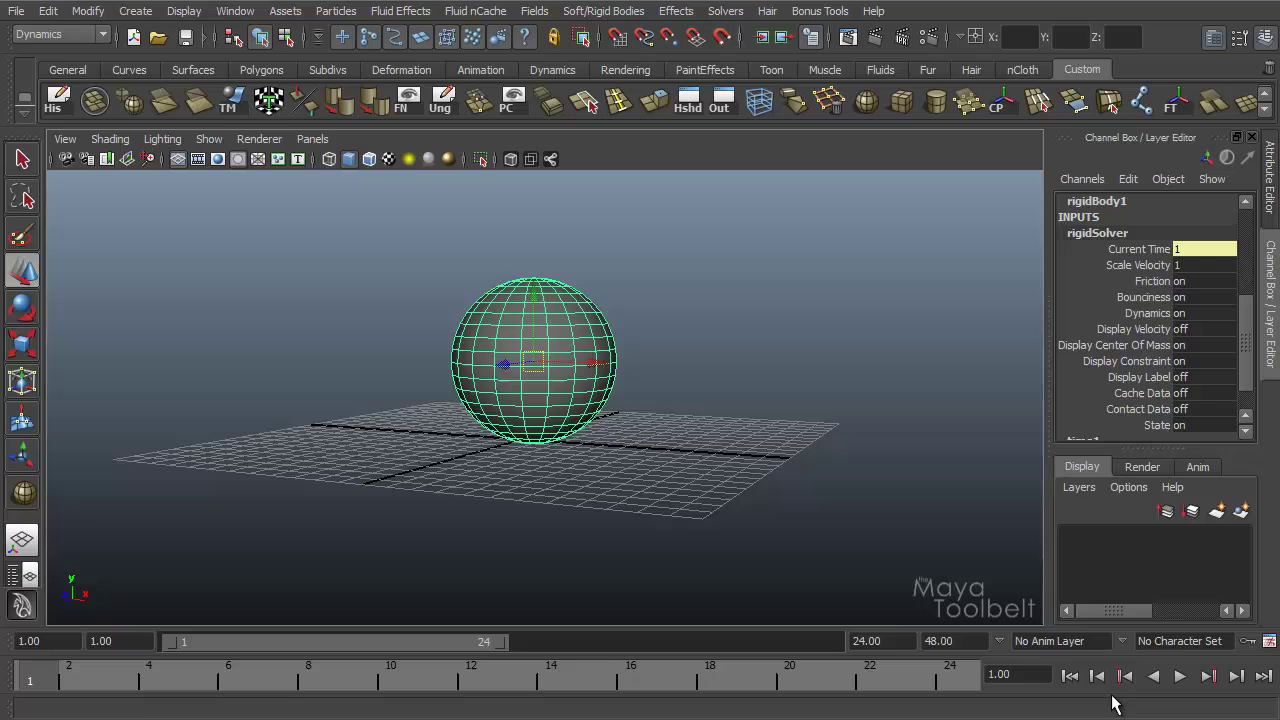
Step: Open Animation Preferences and keep playback speed at Play every frame
left_click(1269, 641)
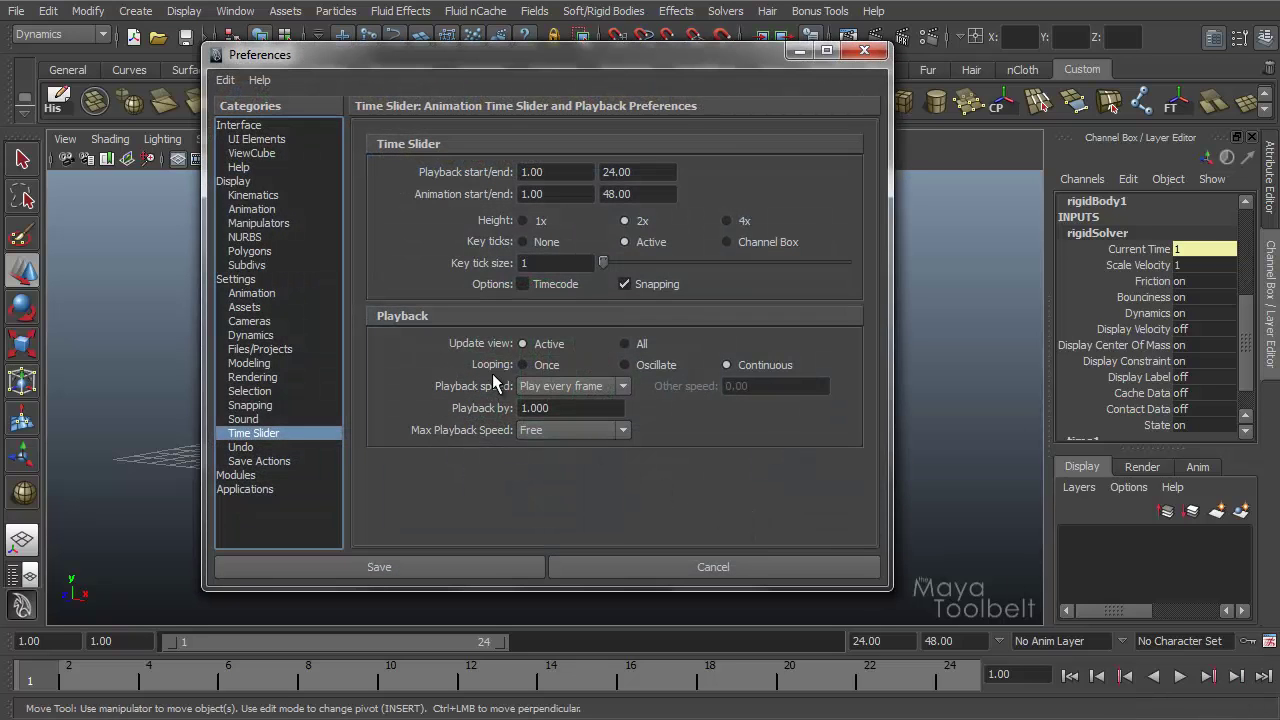
left_click(590, 387)
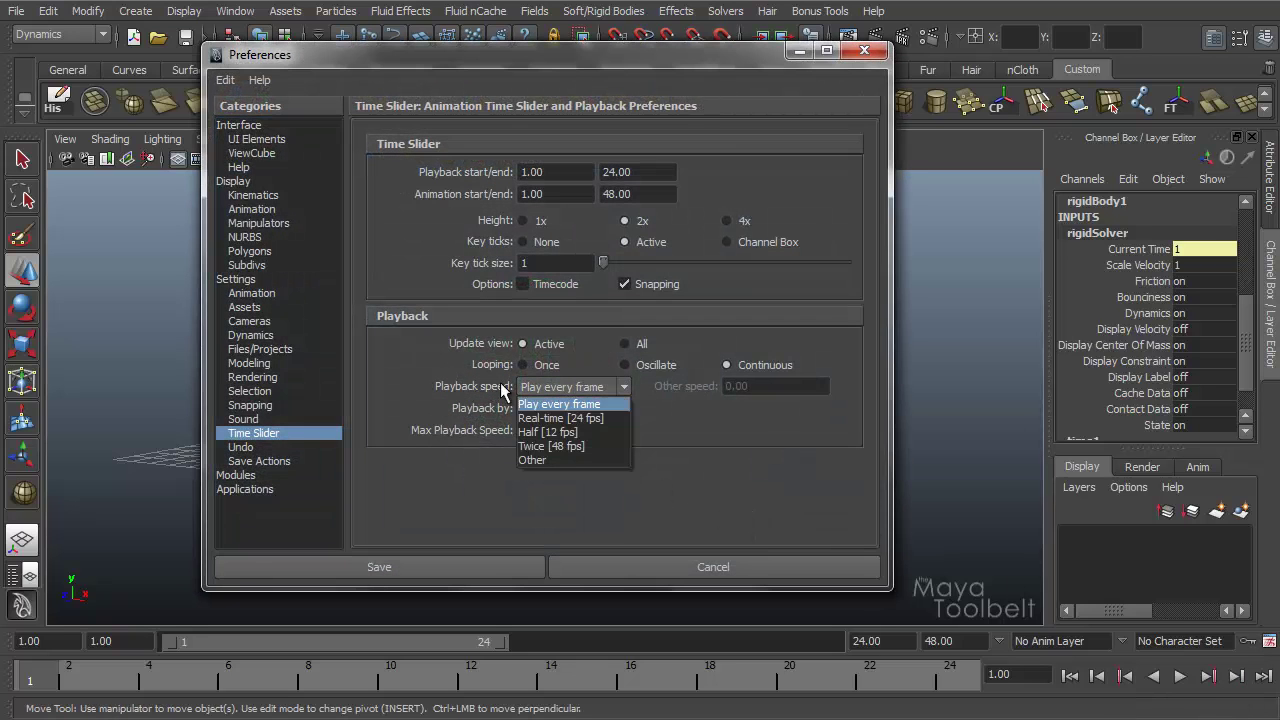
left_click(566, 403)
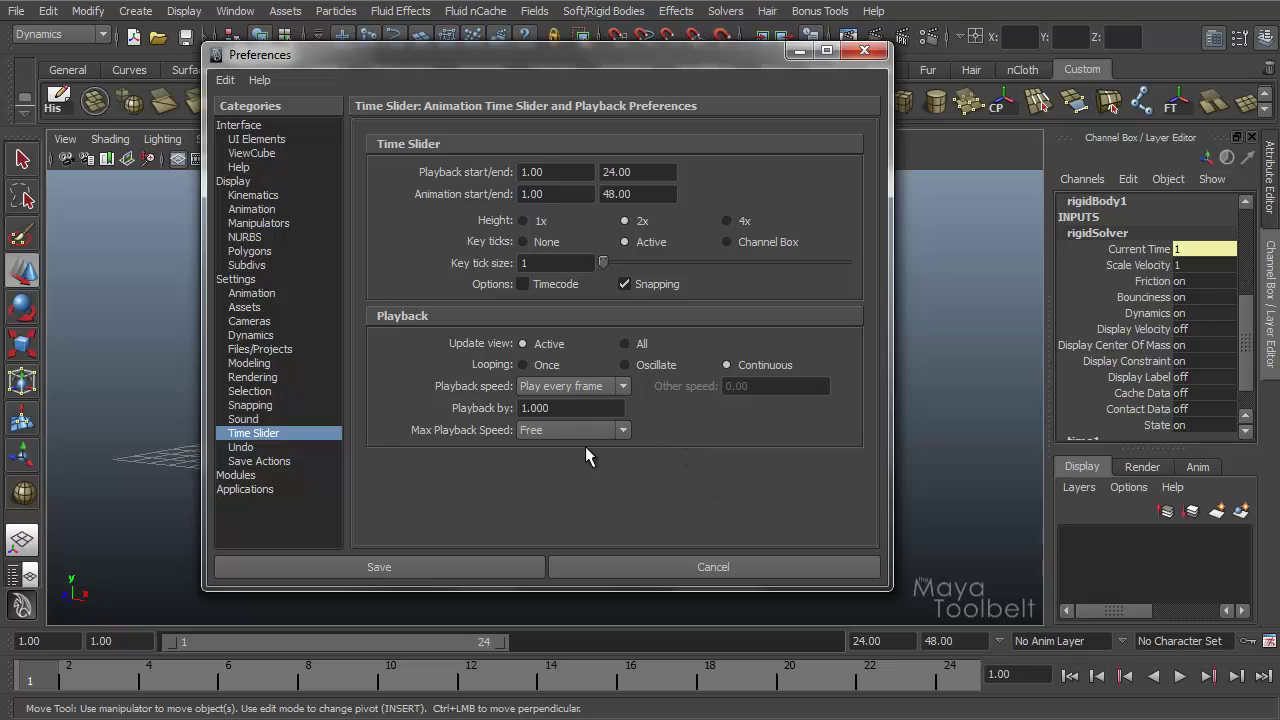
left_click(570, 386)
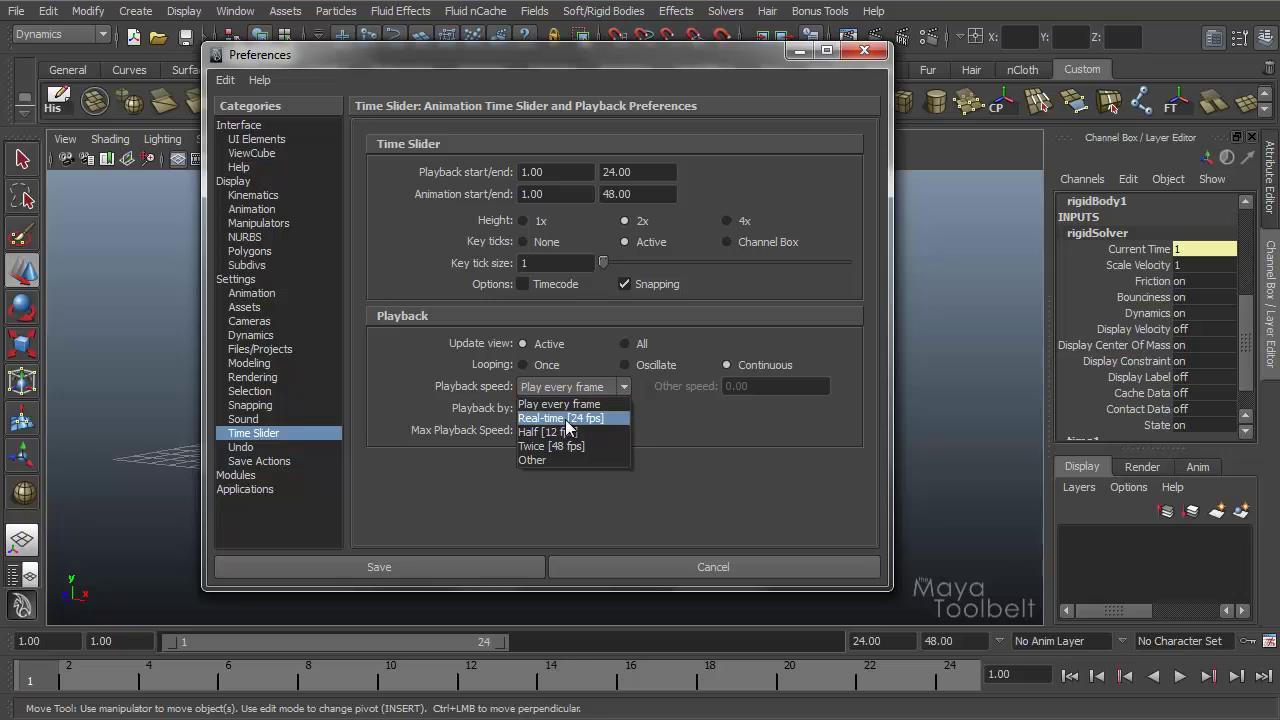
left_click(640, 383)
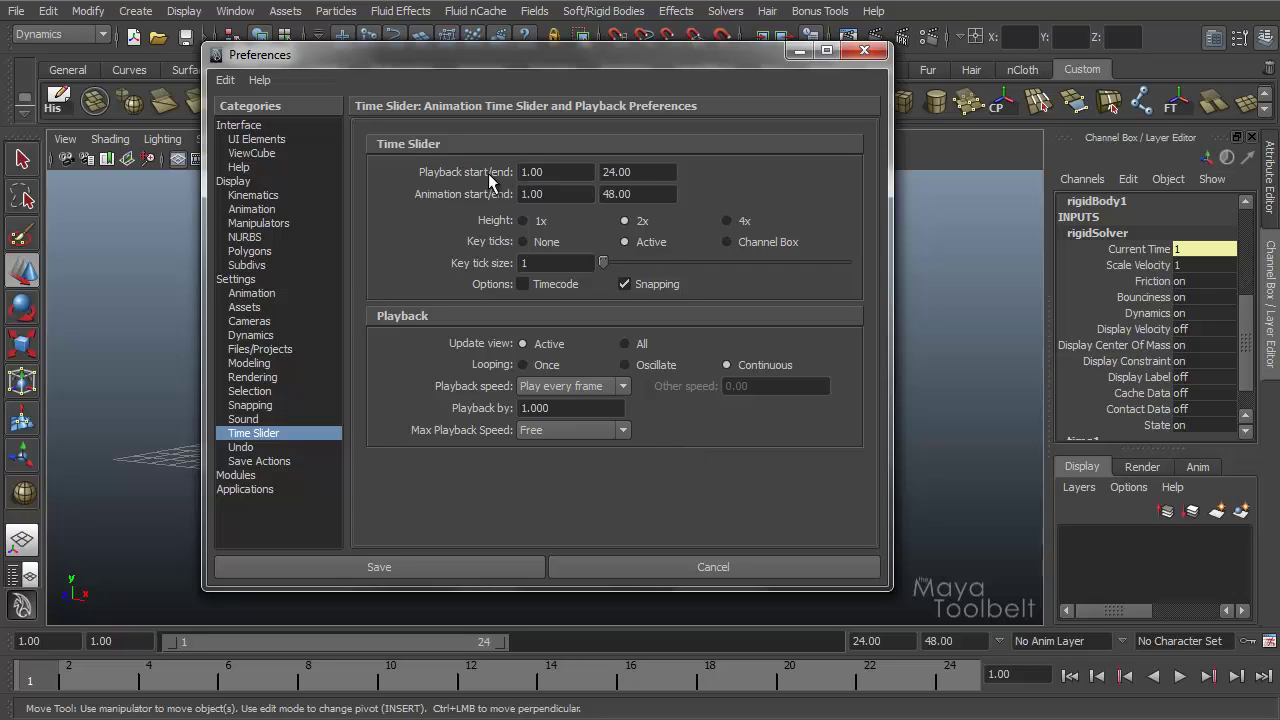
Step: Change the playback end frame from 24 to 500 and save the preferences
double_click(638, 172)
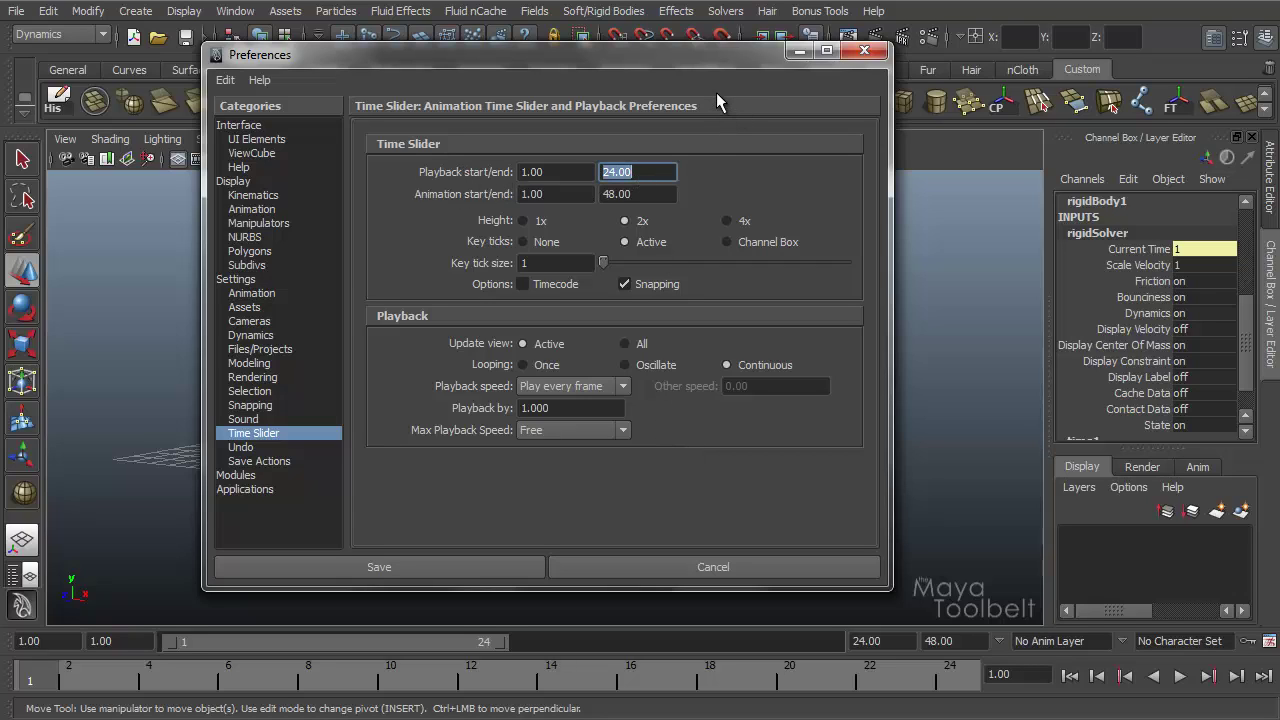
double_click(657, 172)
key("Return")
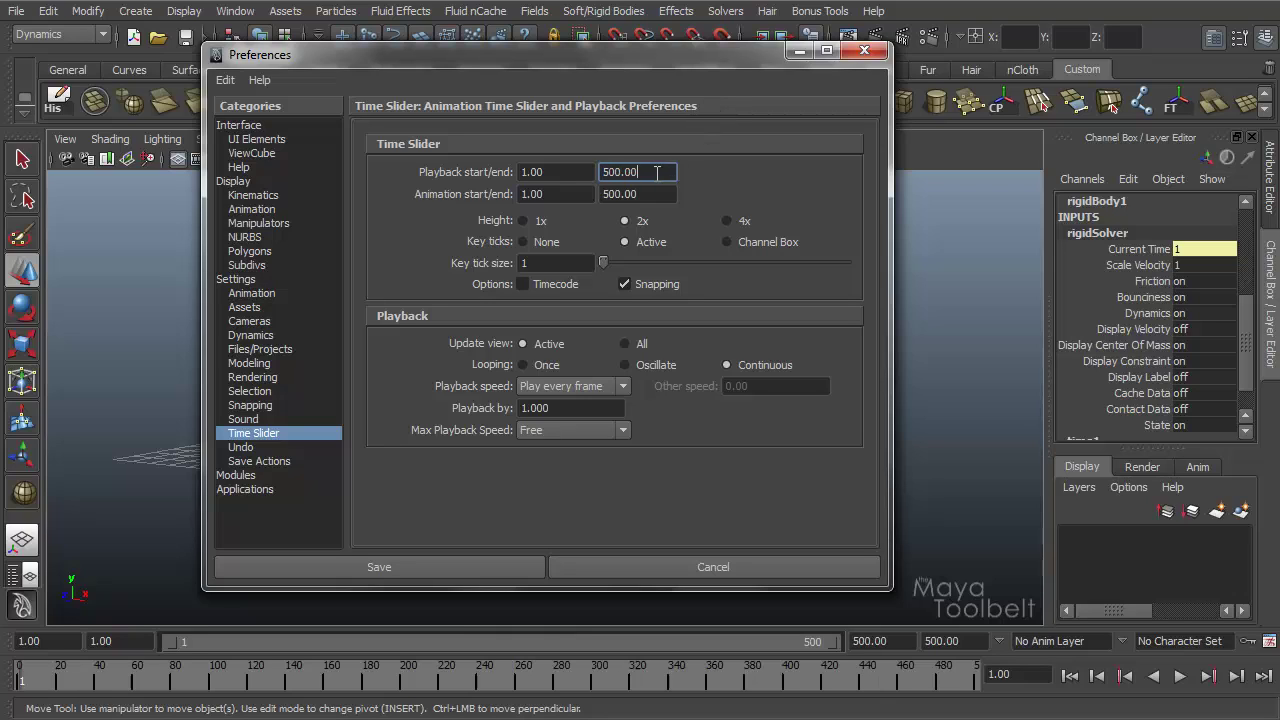
left_click(375, 568)
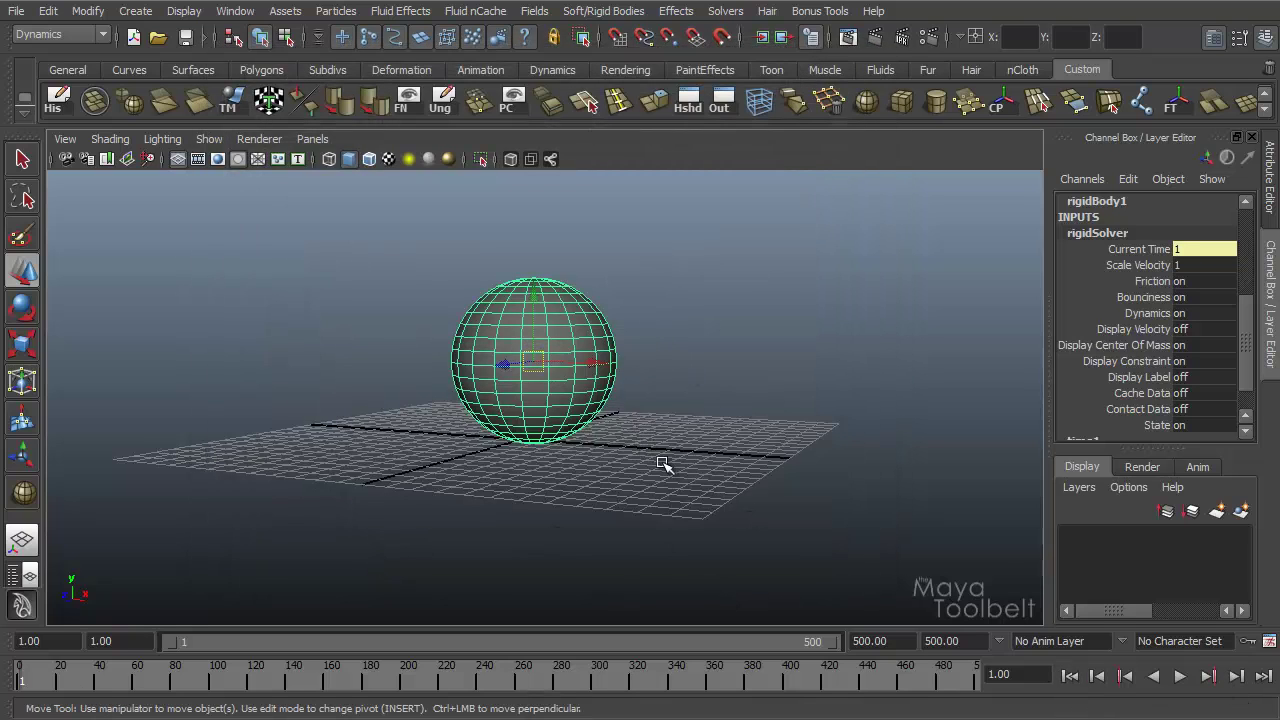
middle_click_drag(646, 463, 663, 403, "alt")
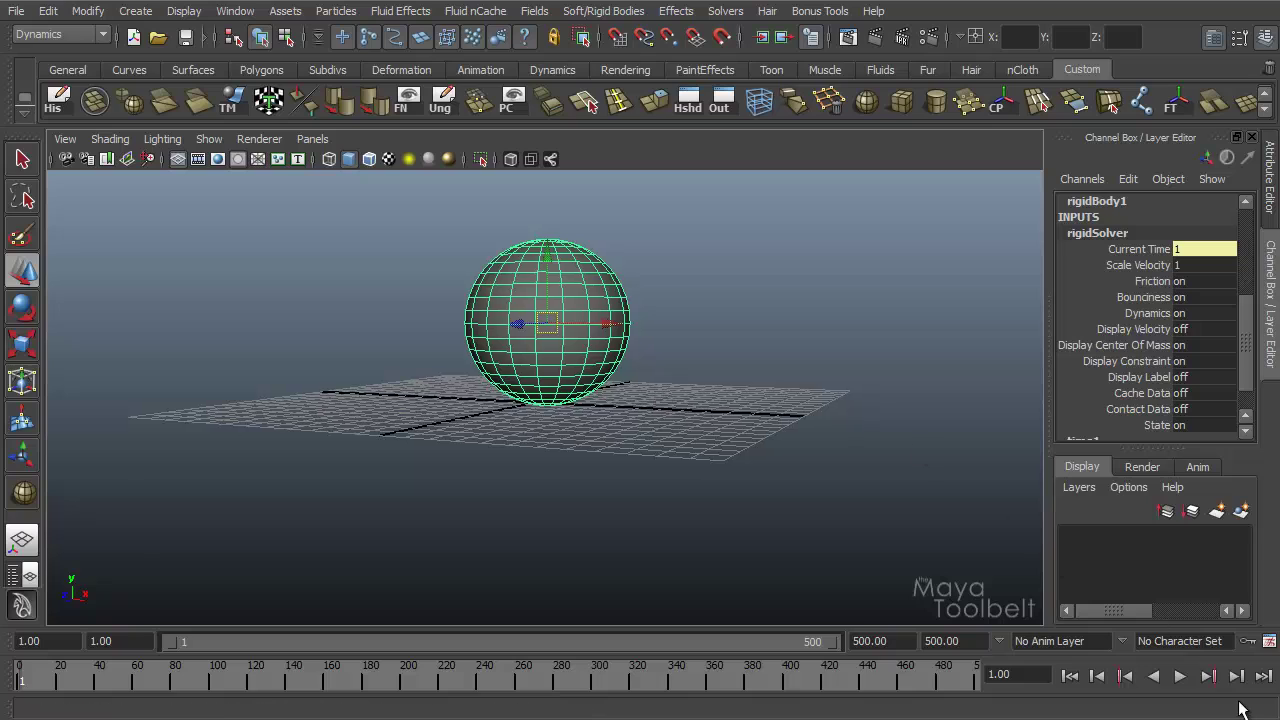
left_click(1180, 677)
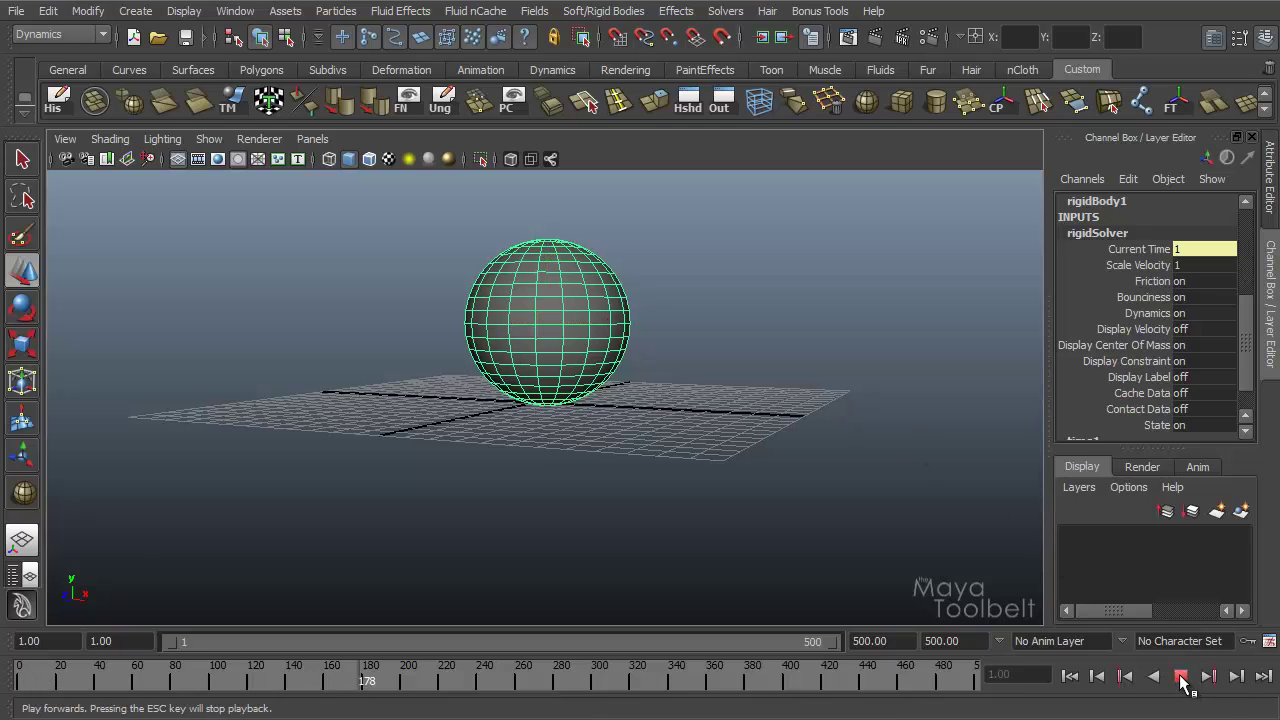
left_click(1180, 677)
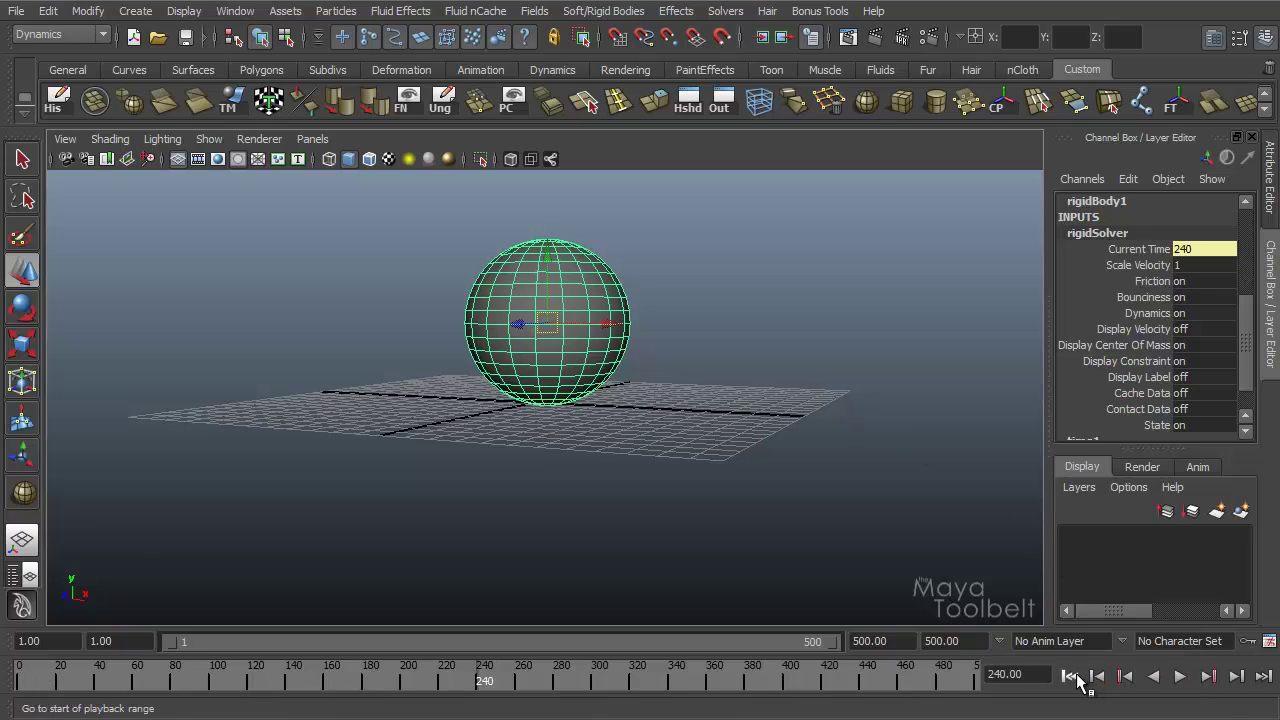
left_click(1070, 677)
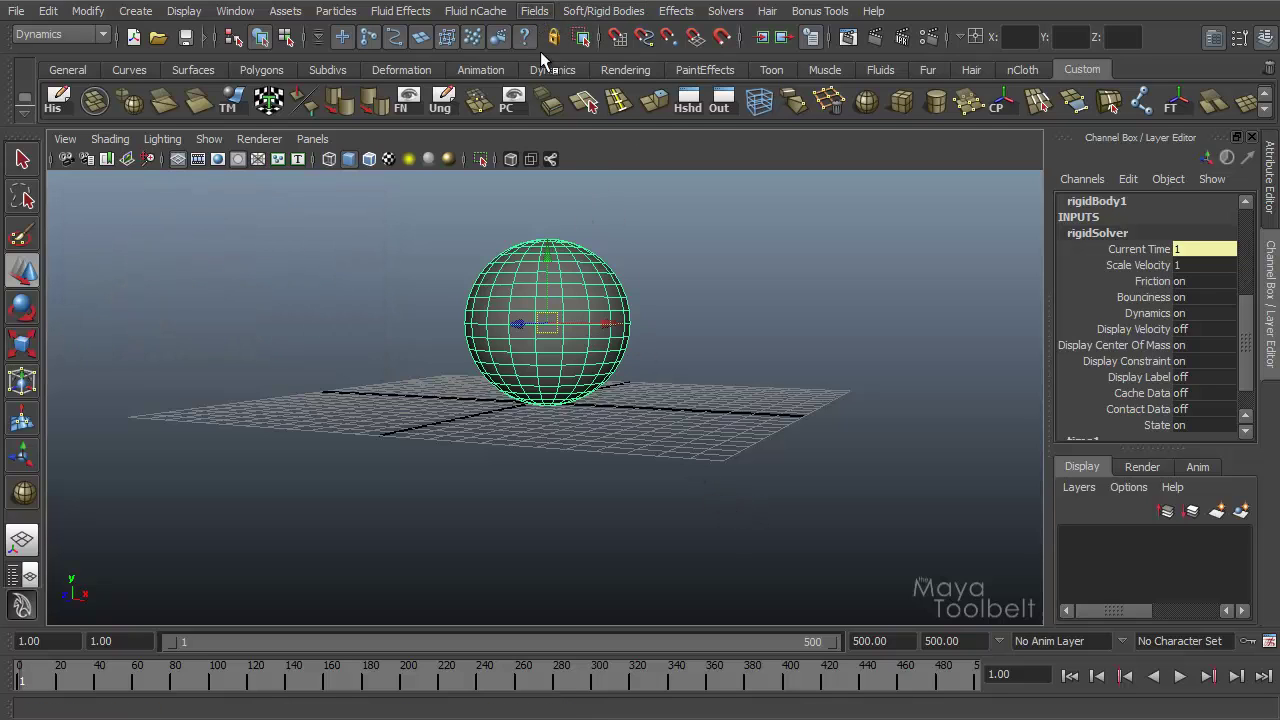
Step: Create gravityField1 from reset default Gravity options, giving magnitude 9.8
left_click(536, 11)
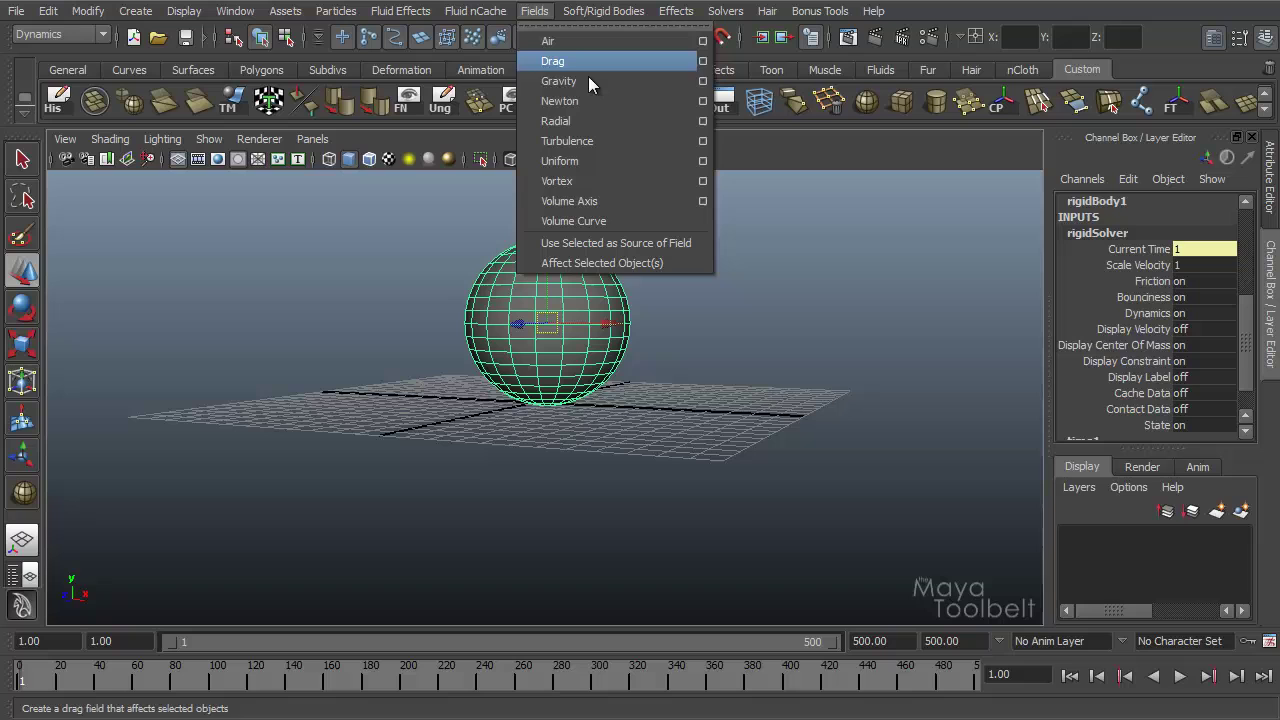
left_click(700, 80)
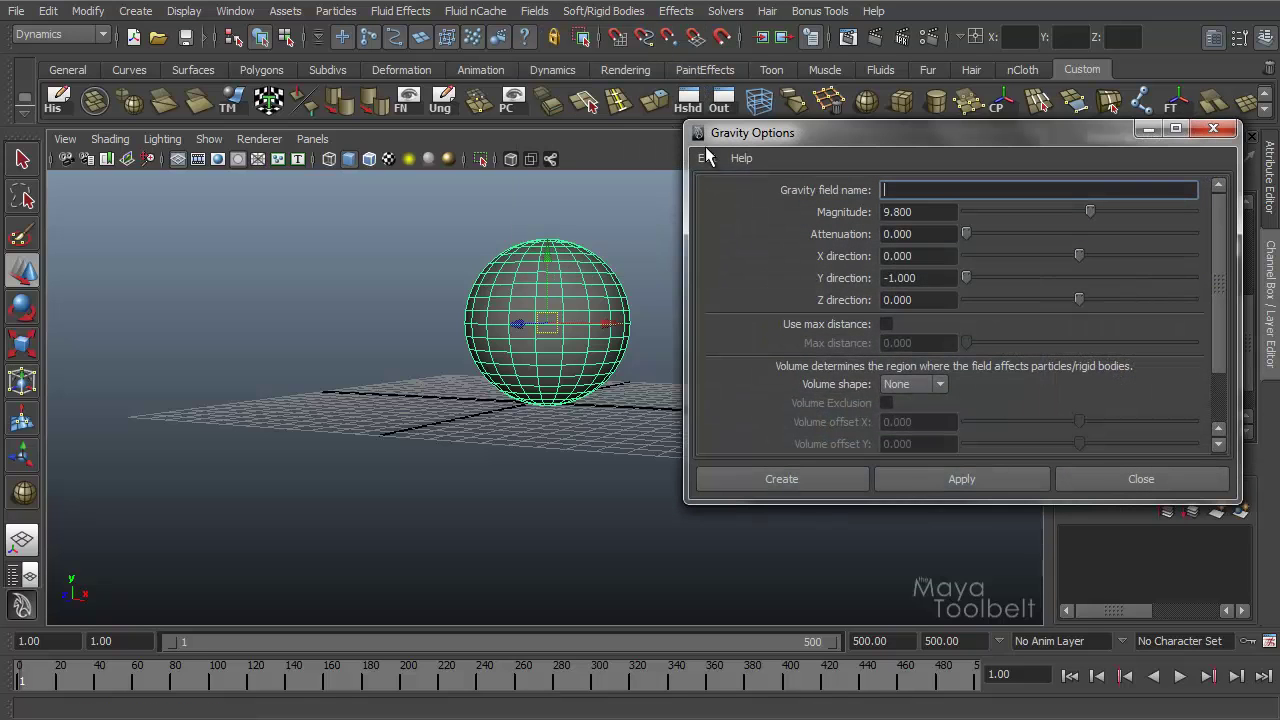
left_click(708, 158)
left_click(719, 197)
left_click(773, 480)
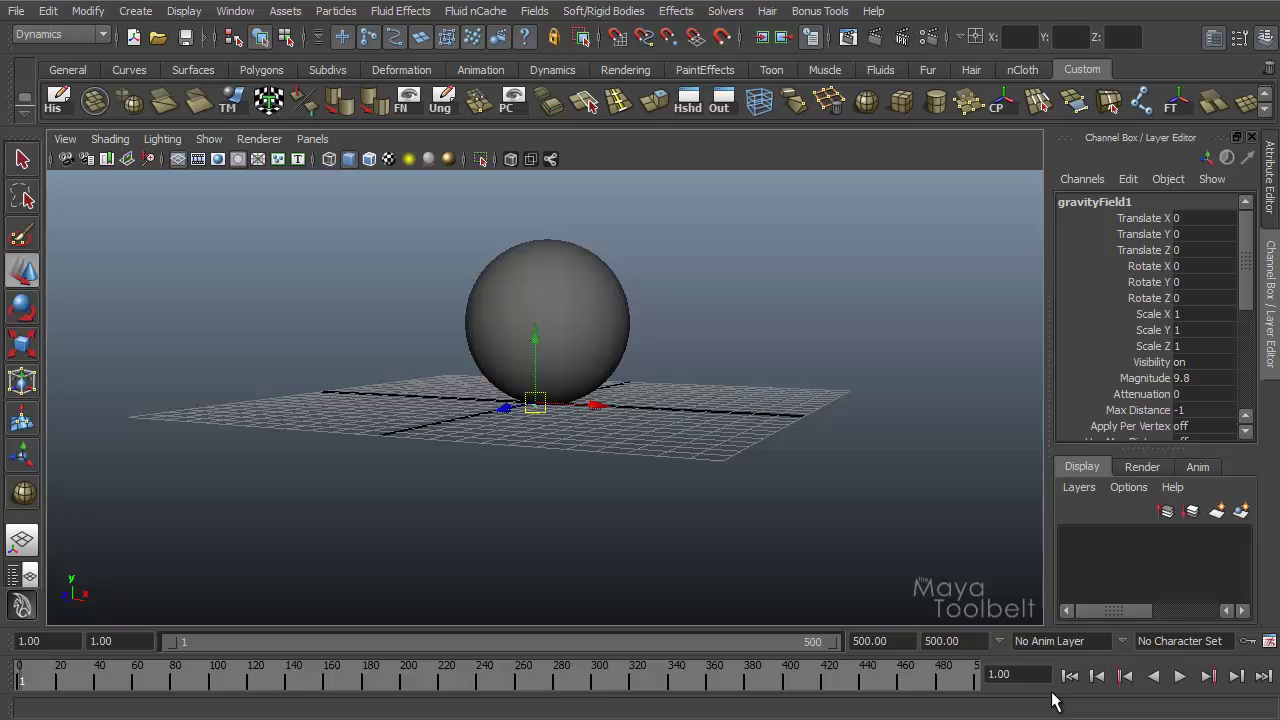
Step: Play the simulation to test the sphere's fall, then rewind to frame 1
left_click(1182, 679)
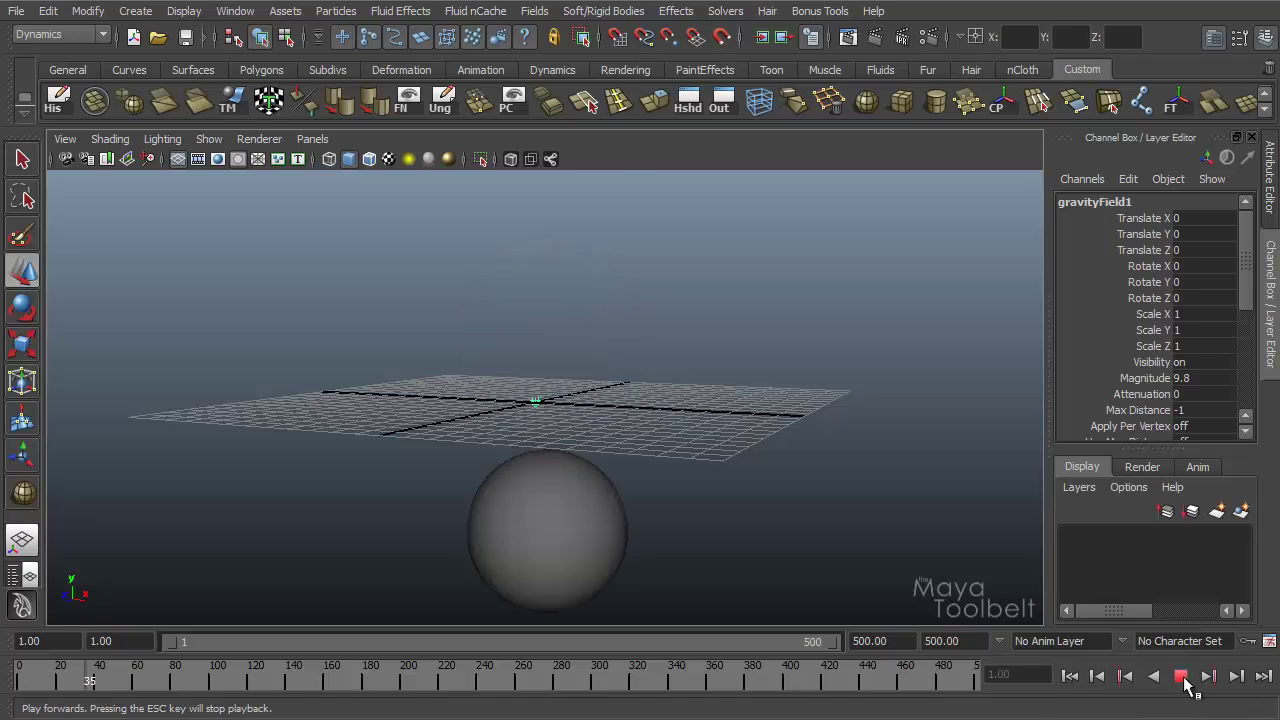
left_click(1182, 679)
left_click_drag(766, 463, 772, 567, "alt")
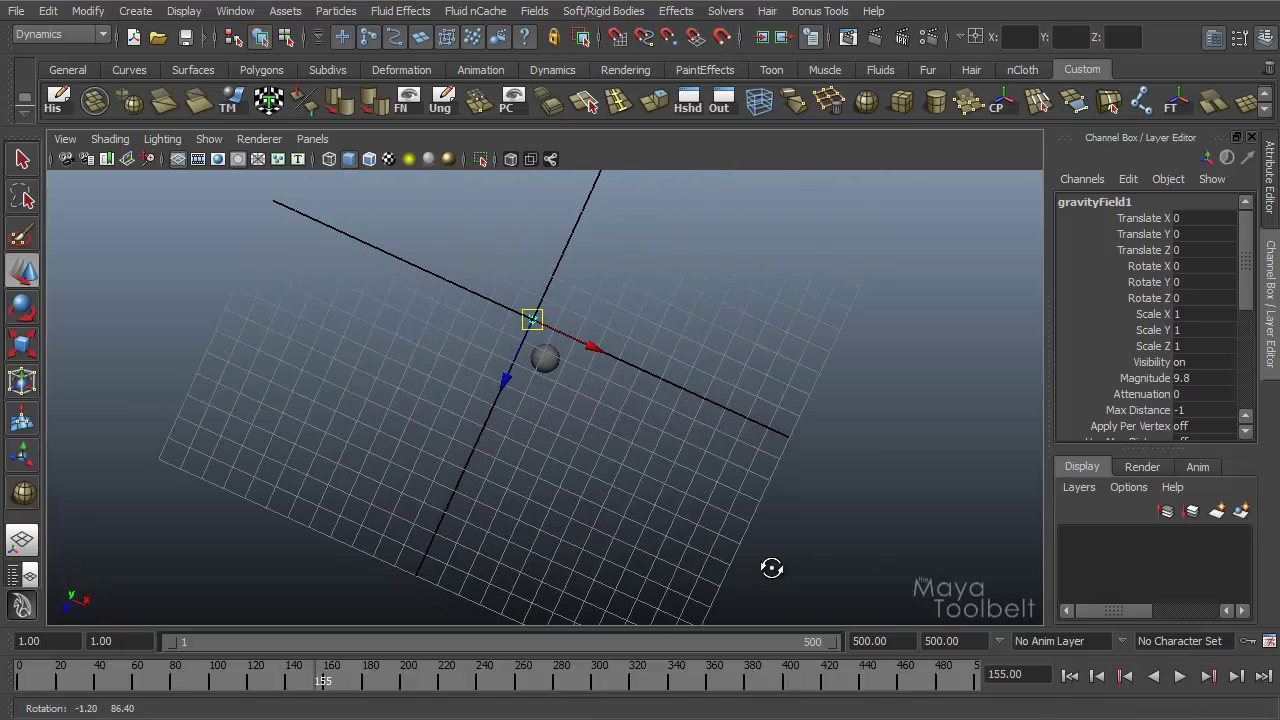
key("shift+alt+v")
right_click_drag(803, 487, 551, 322, "alt")
Step: Raise the gravity field and lift the sphere to about 22.6 units, then replay the fall
key("w")
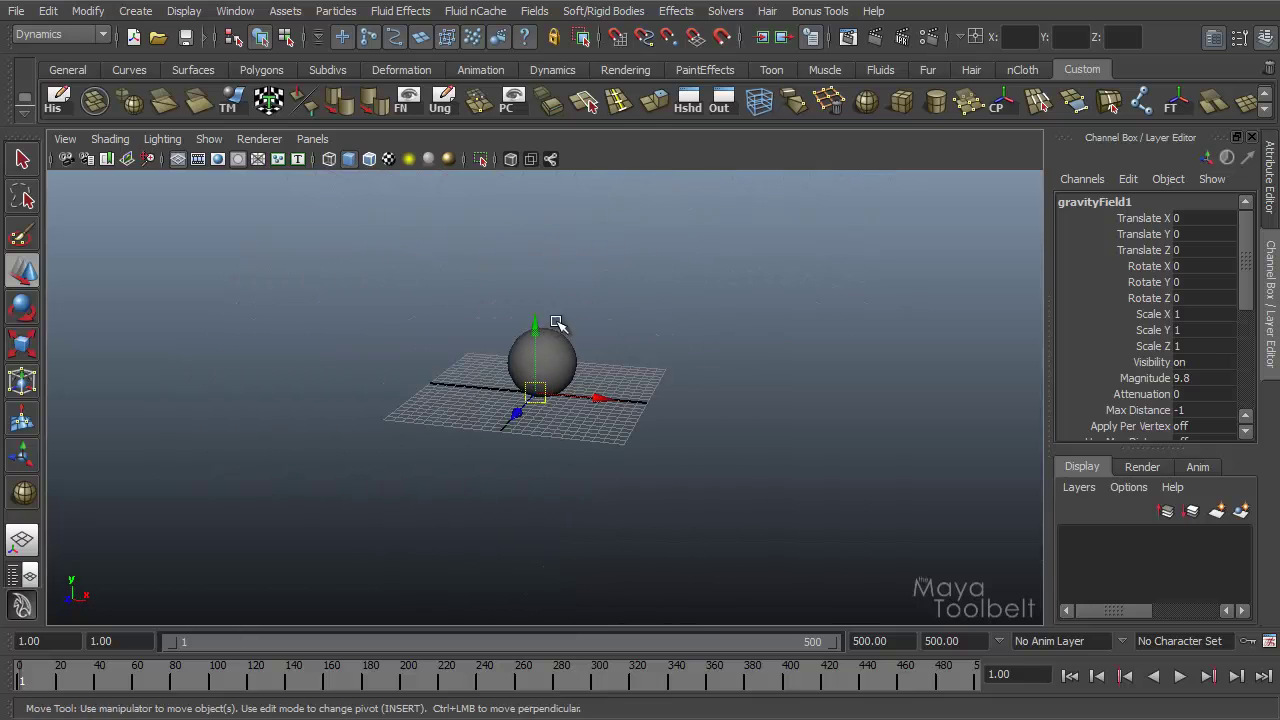
left_click_drag(534, 322, 535, 227)
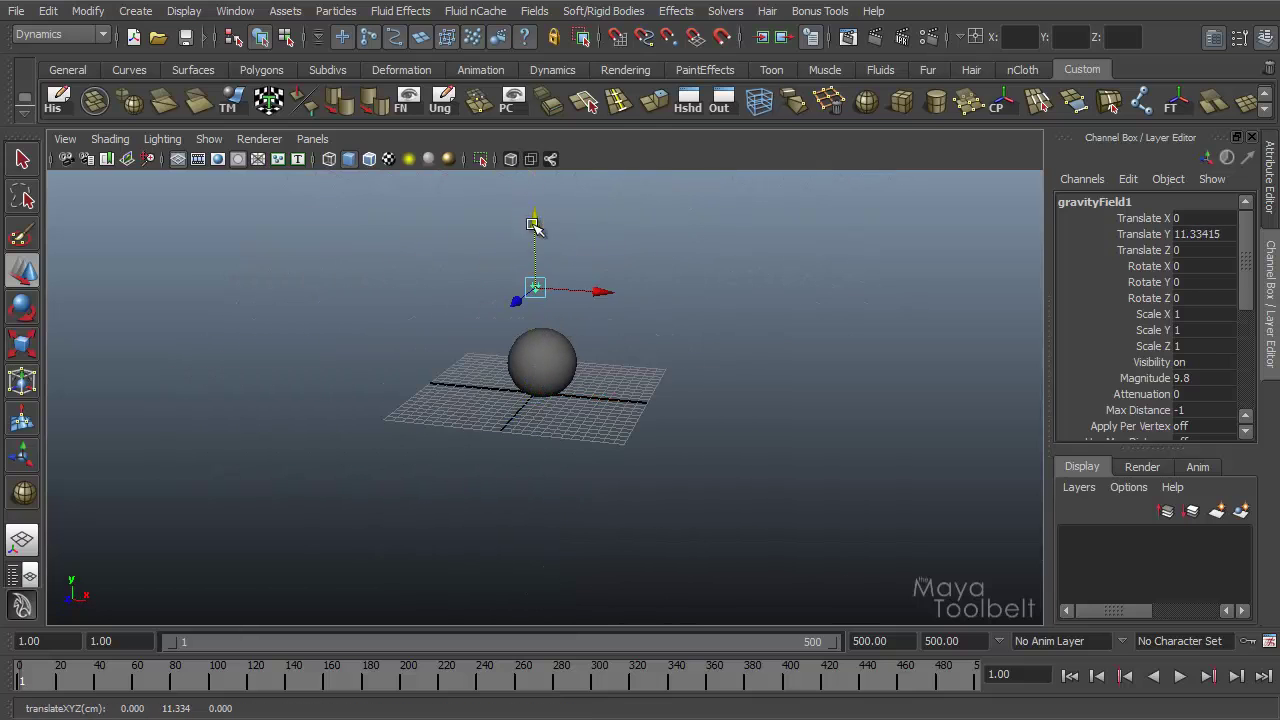
left_click(542, 360)
left_click_drag(543, 292, 625, 250)
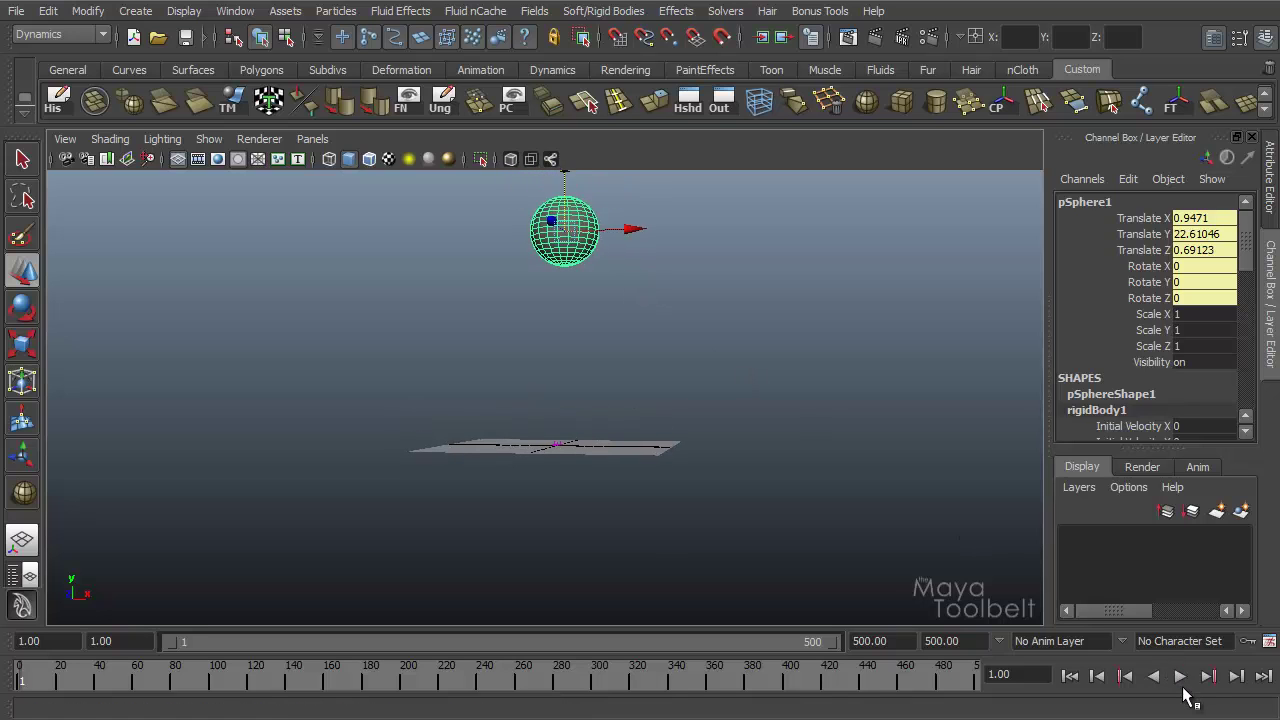
left_click(1180, 676)
left_click(1070, 676)
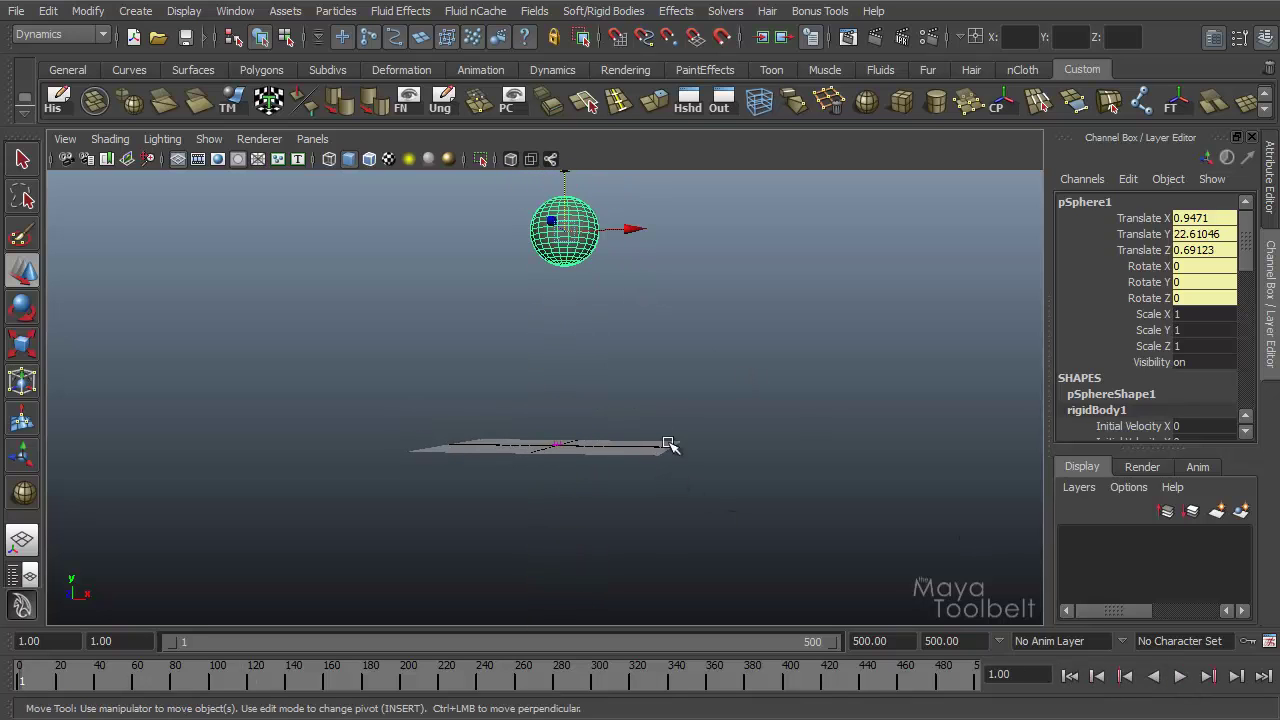
left_click_drag(670, 445, 690, 388, "alt")
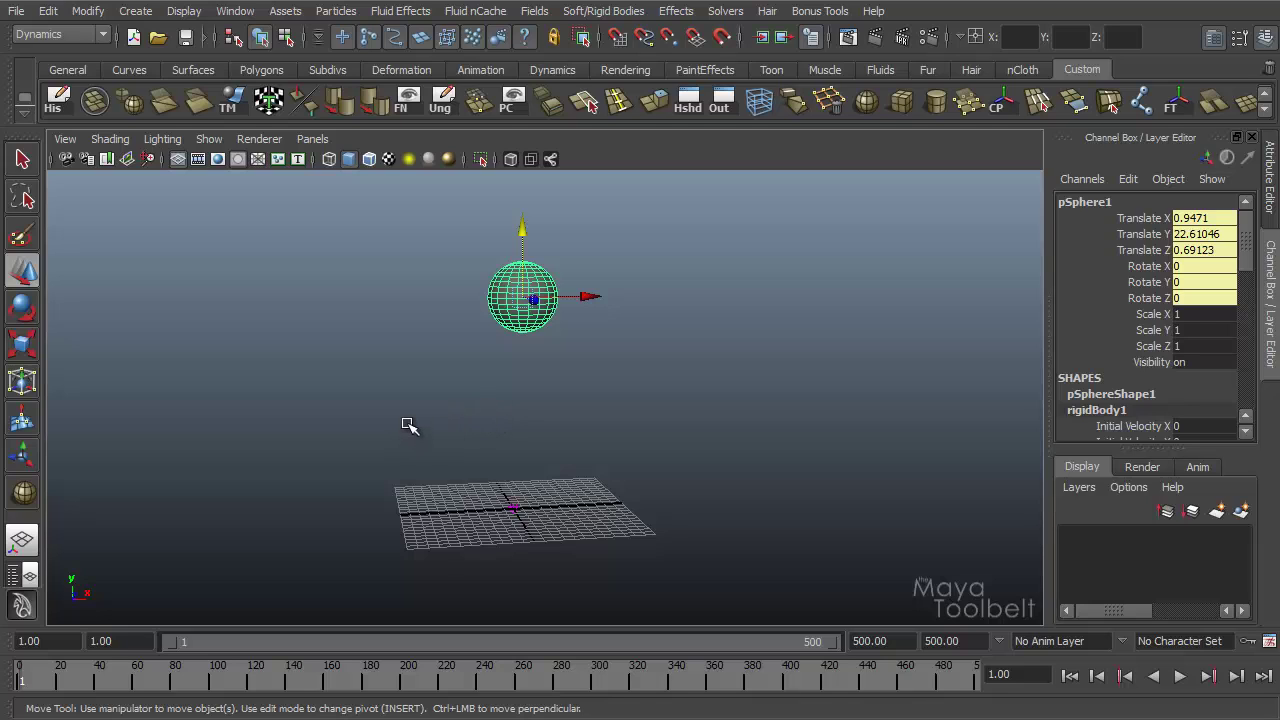
Step: Undo the lift, raise the sphere to about Y 20.2 instead, replay and rewind
key("ctrl+z")
key("ctrl+z")
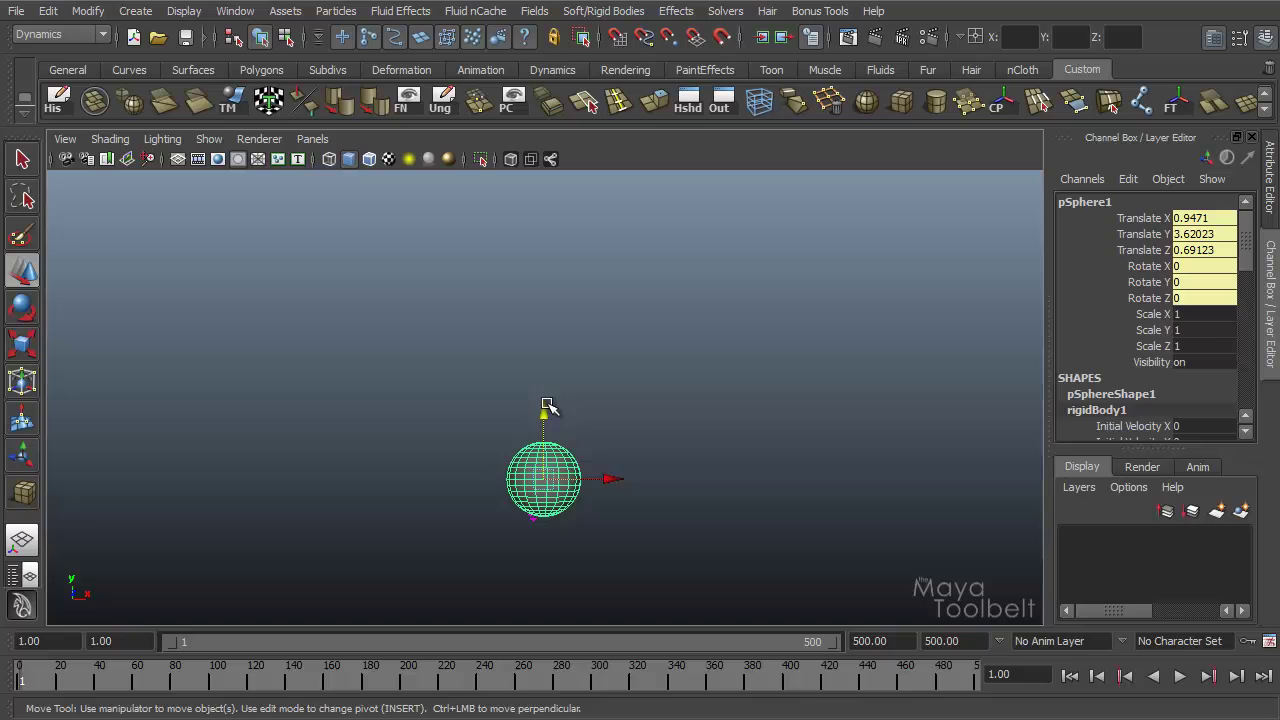
left_click_drag(547, 405, 573, 248)
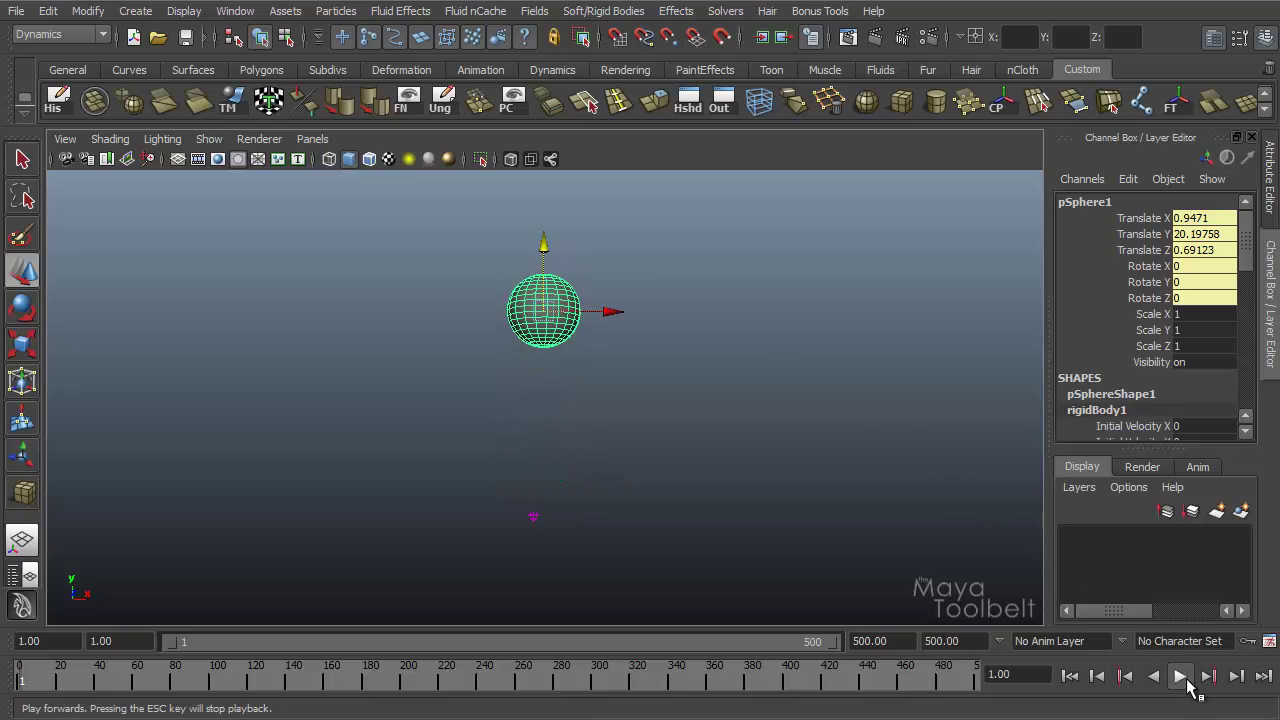
left_click(1180, 677)
left_click(1180, 677)
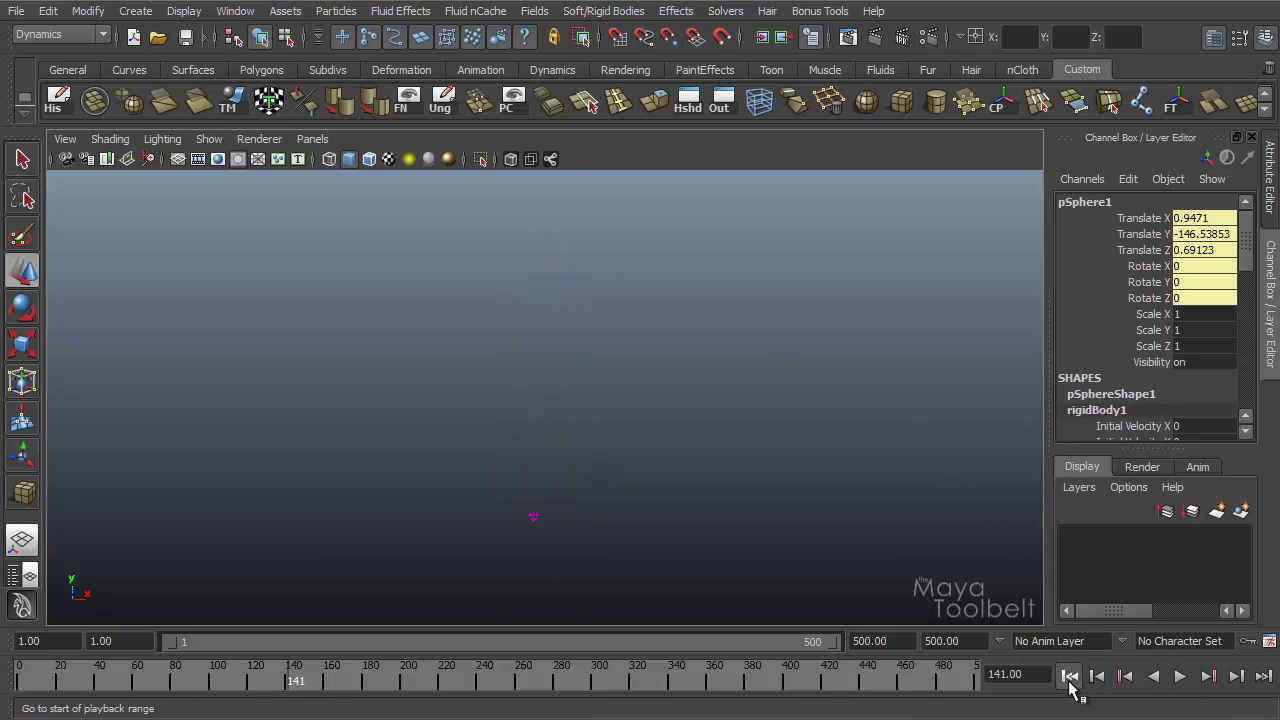
left_click(1069, 677)
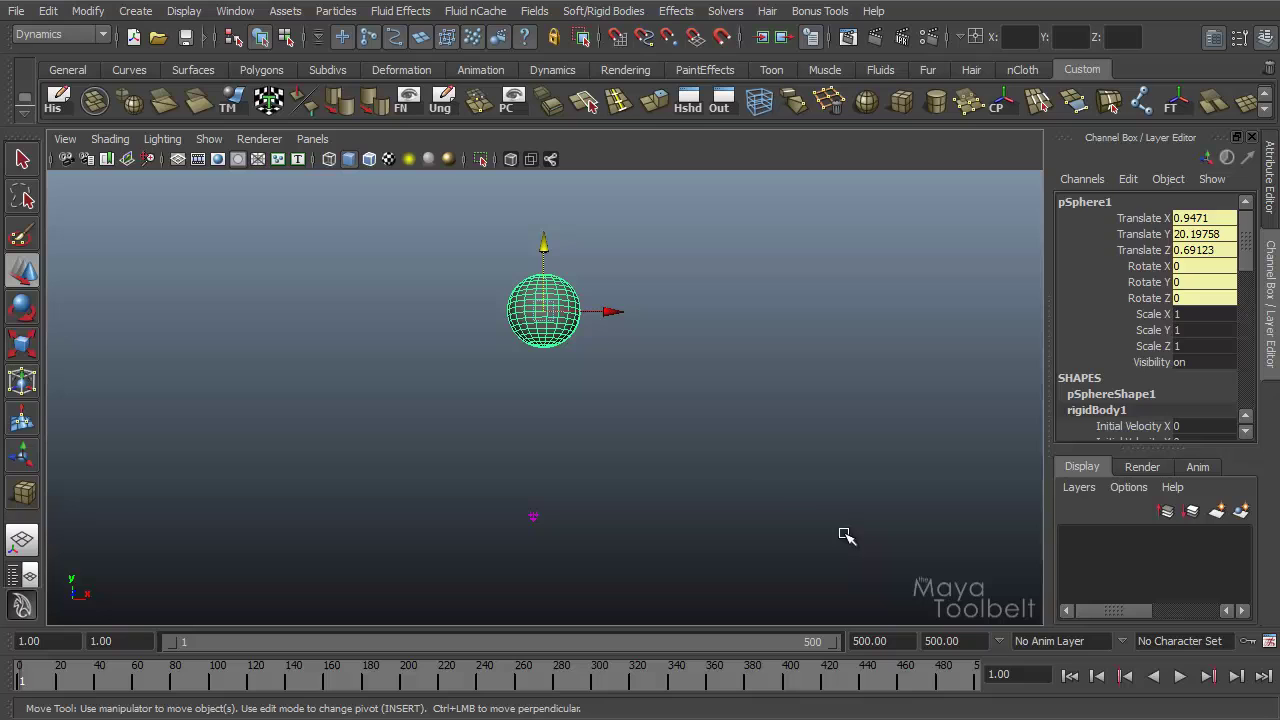
Step: Draw a flattened polygon cube, pCube1, on the grid as a slab
left_click(135, 11)
mouse_move(208, 64)
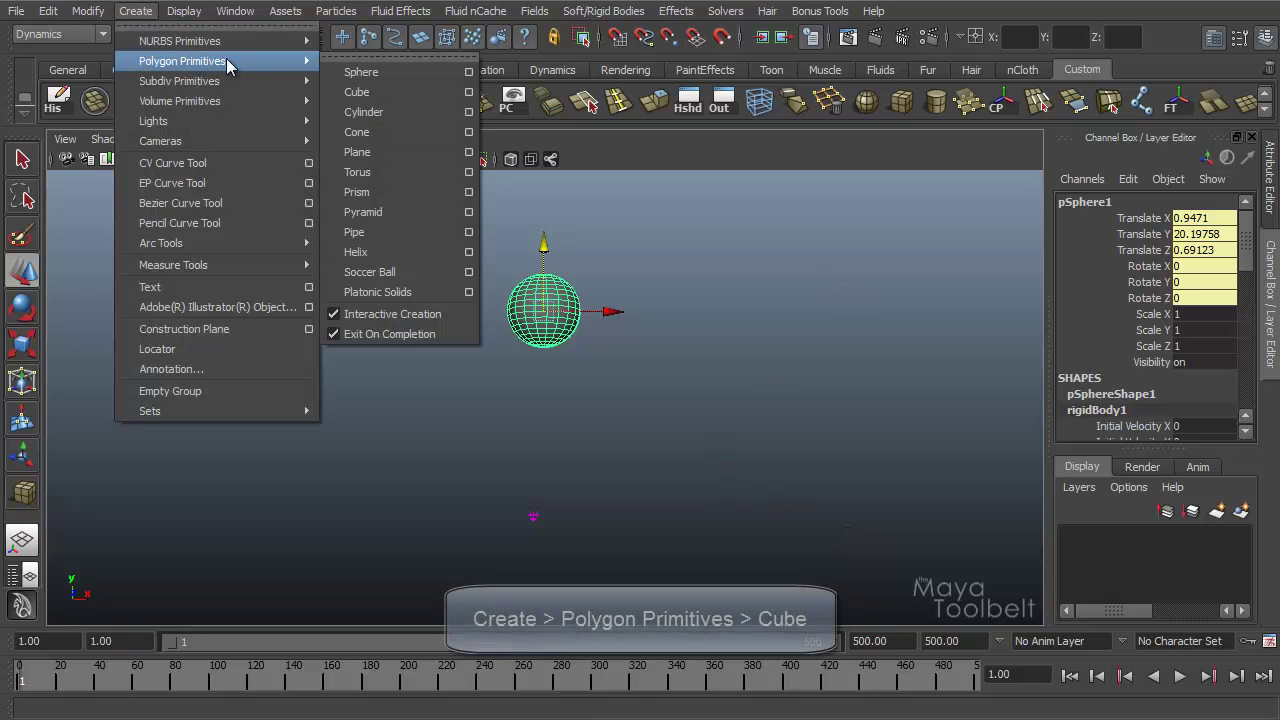
left_click(357, 92)
left_click_drag(350, 372, 997, 531)
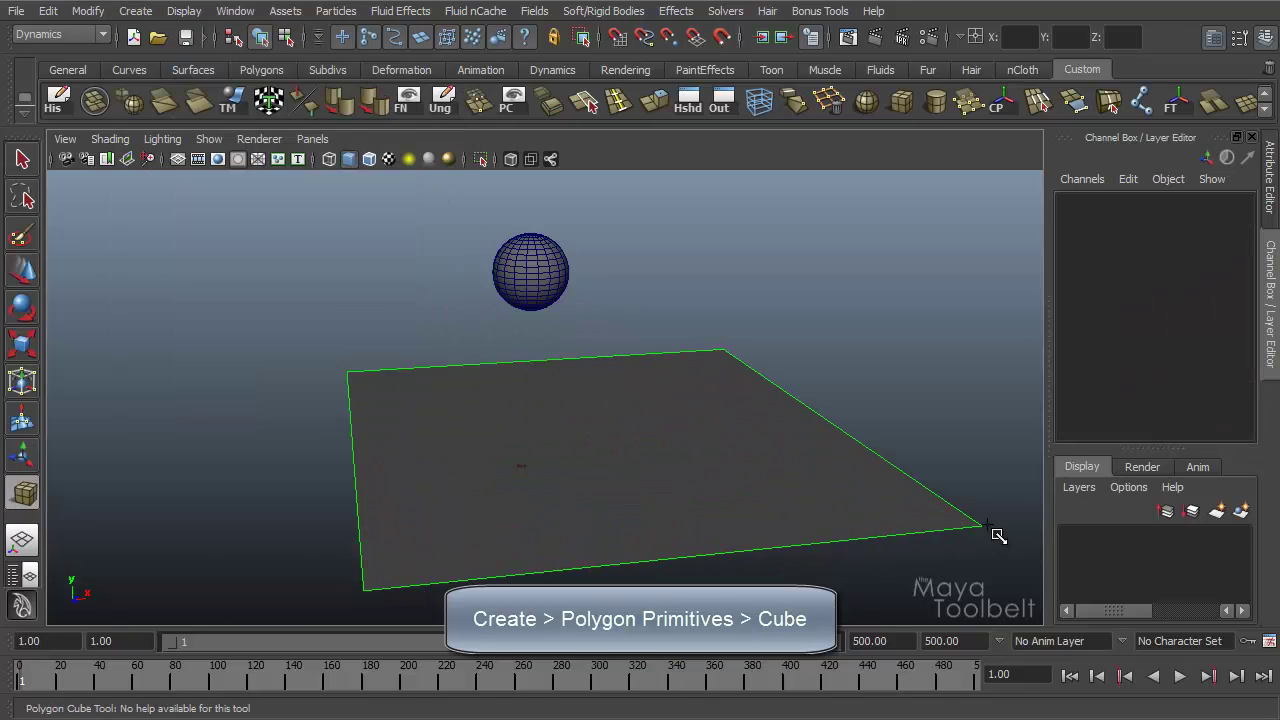
mouse_move(837, 366)
left_mouse_down()
mouse_move(835, 437)
mouse_move(768, 398)
left_mouse_up()
key("w")
Step: Position the slab beneath the sphere at Translate Y 1.02923, Z -0.93602
left_click_drag(662, 415, 600, 430)
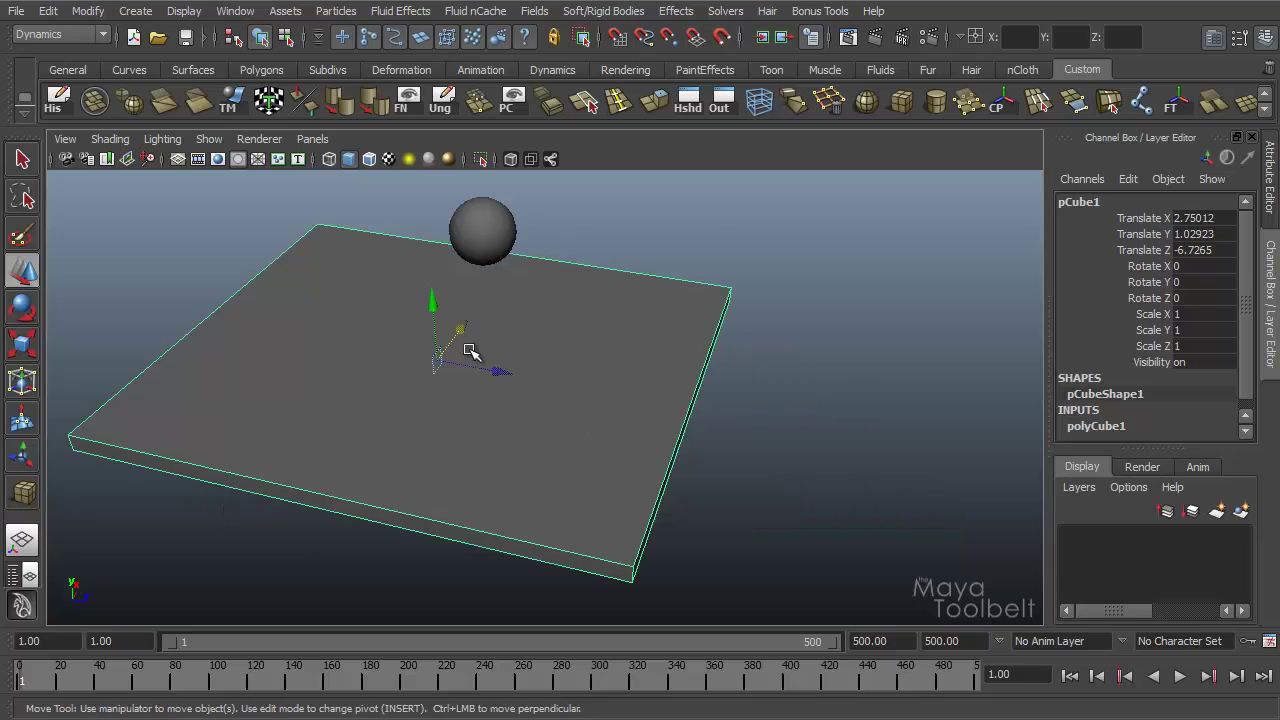
left_click_drag(500, 371, 575, 392)
left_click_drag(575, 392, 491, 363, "alt")
left_click_drag(367, 377, 506, 357, "alt")
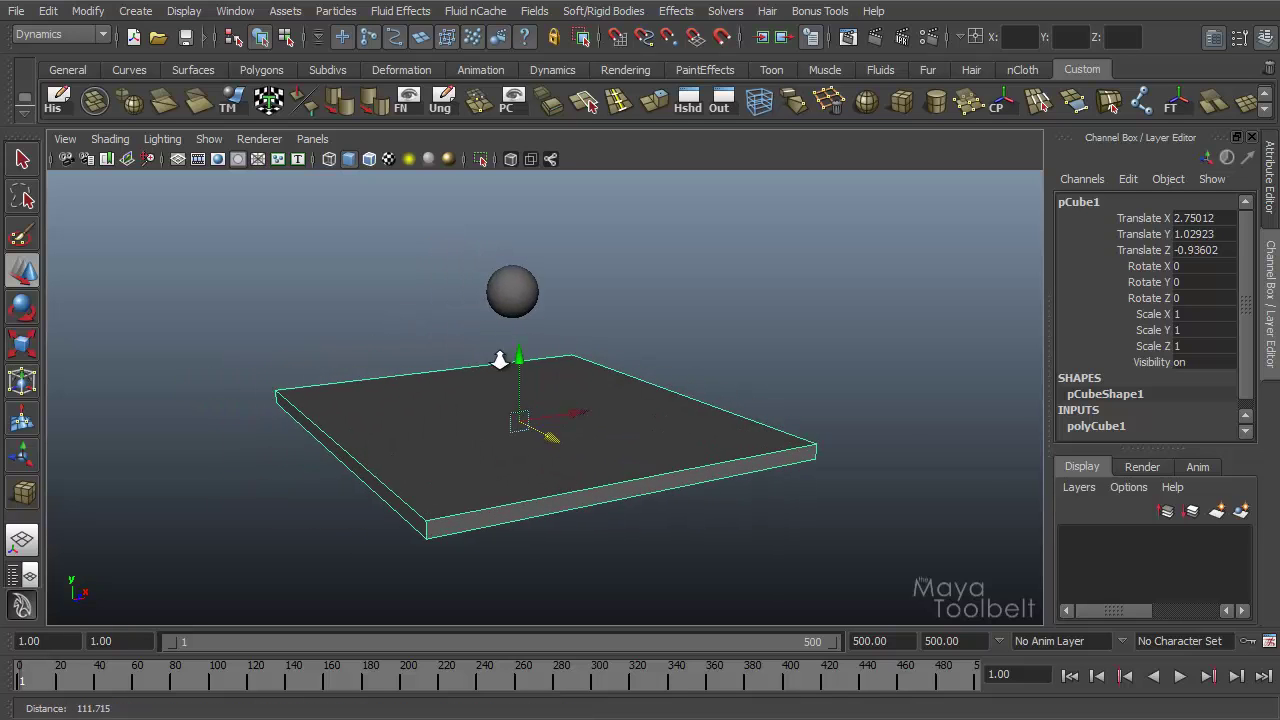
right_click_drag(506, 357, 729, 380, "alt")
Step: Play the simulation to see the sphere fall through the slab, then rewind to frame 1
left_click(1180, 676)
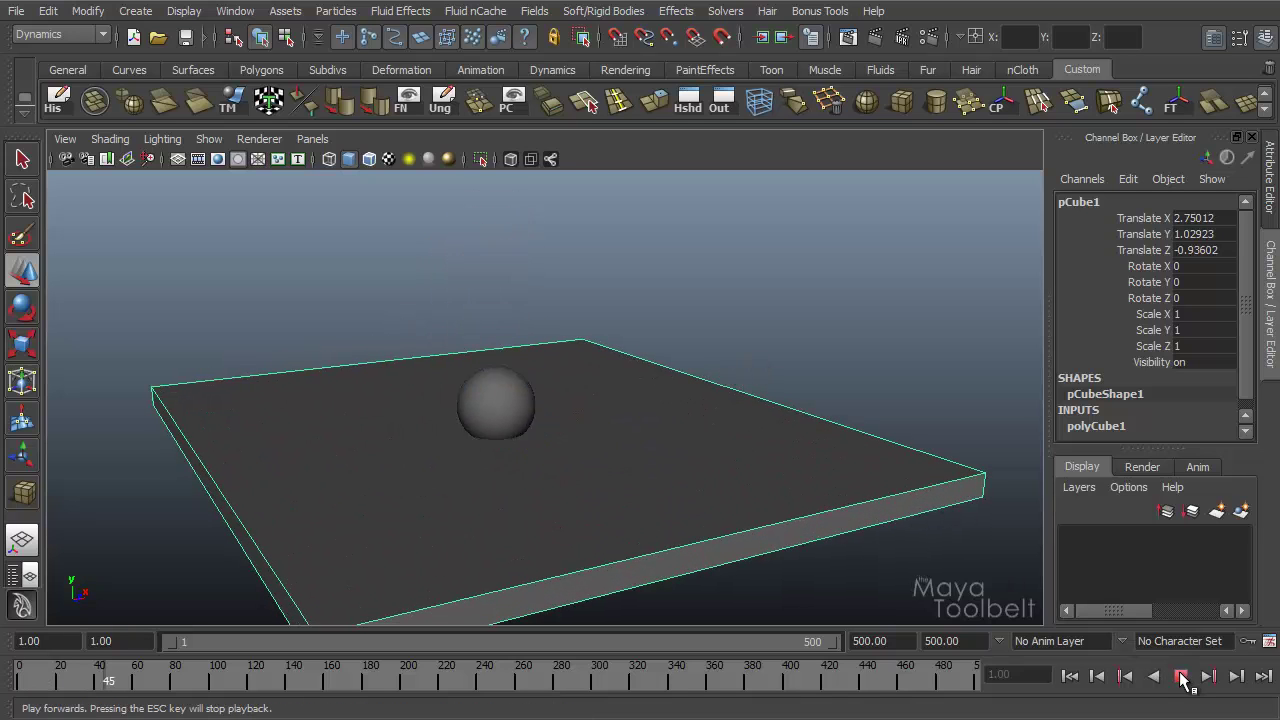
left_click(1180, 676)
left_click(1069, 676)
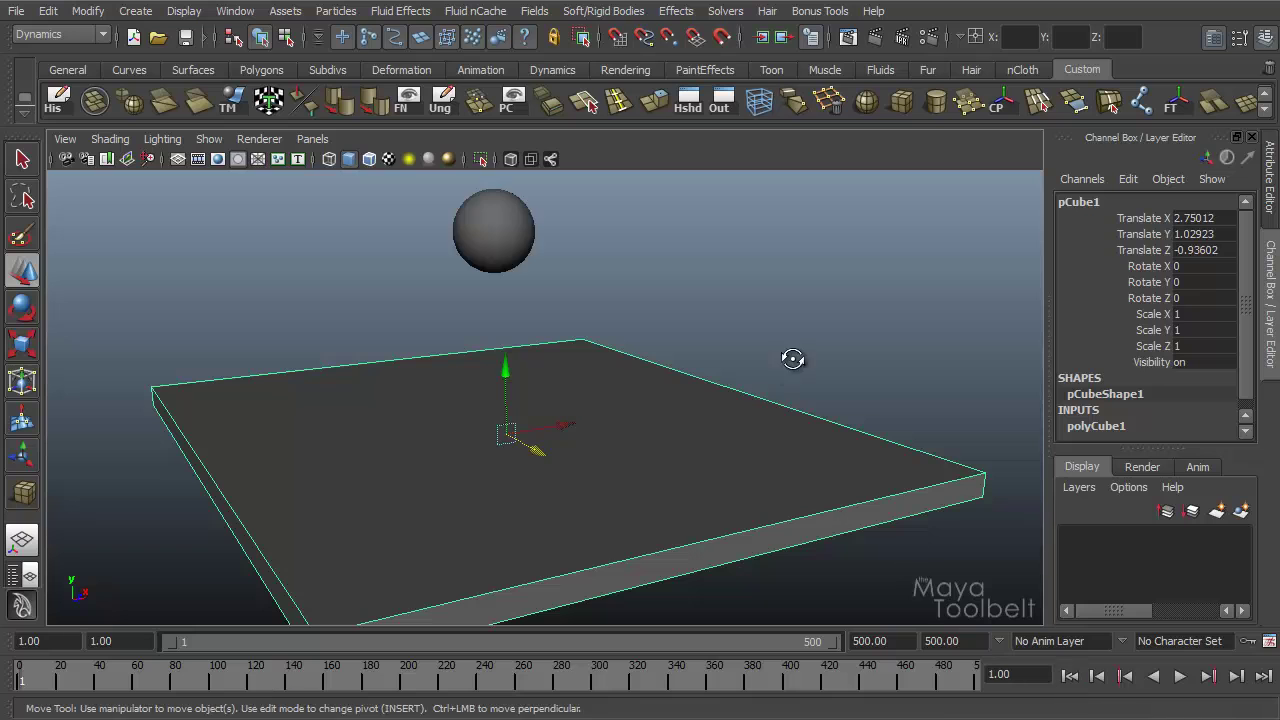
left_click_drag(791, 357, 766, 357, "alt")
right_click_drag(698, 303, 503, 277, "alt")
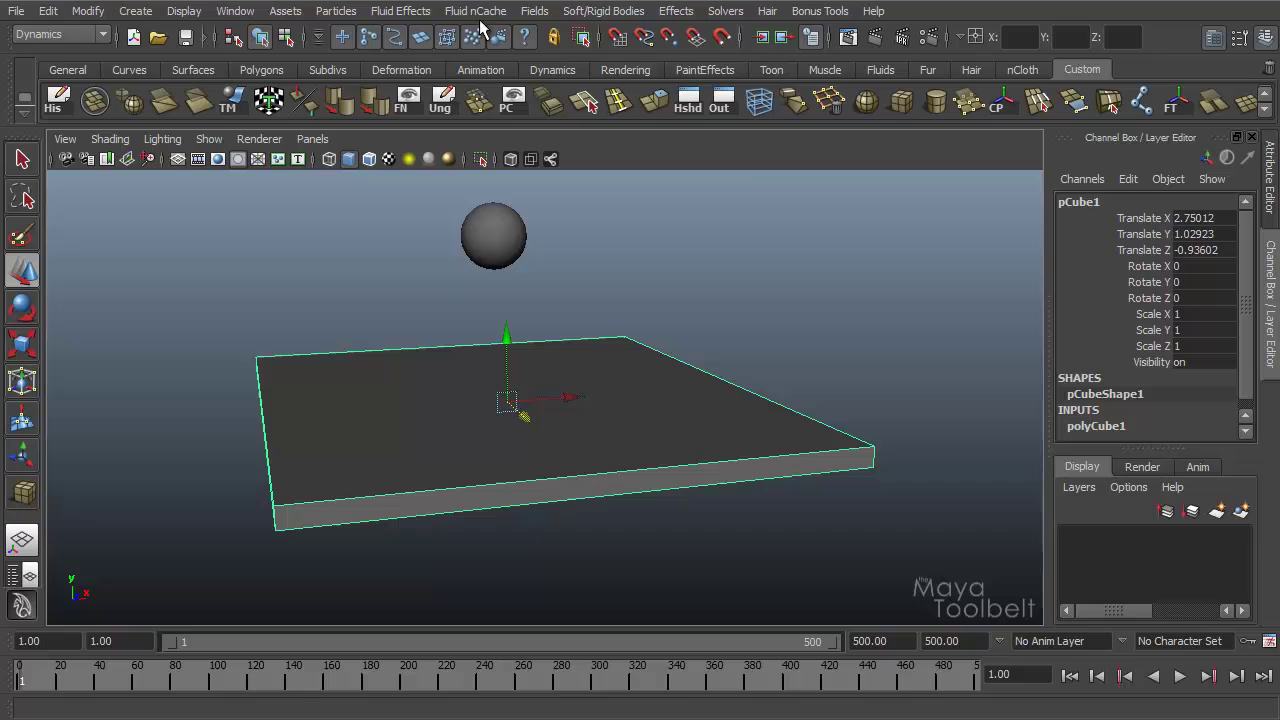
Step: Make pCube1 a passive rigid body using reset default settings
left_click(613, 14)
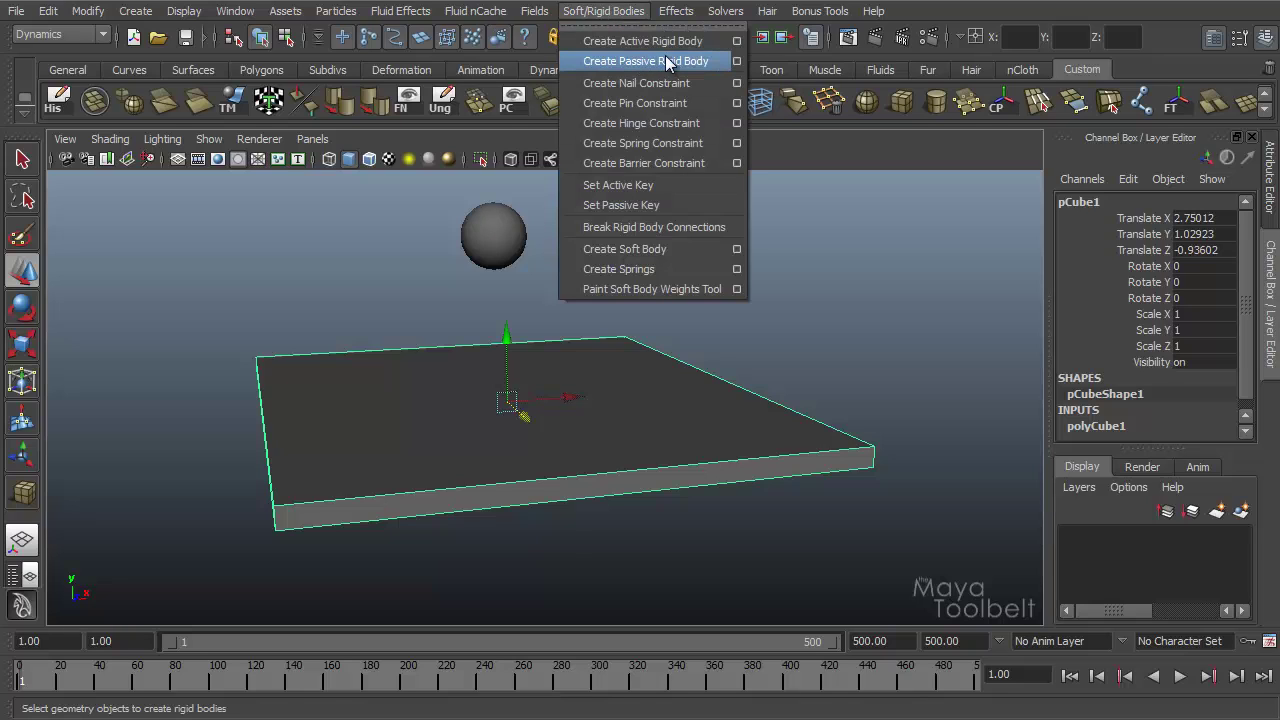
left_click(736, 63)
left_click(707, 158)
left_click(740, 200)
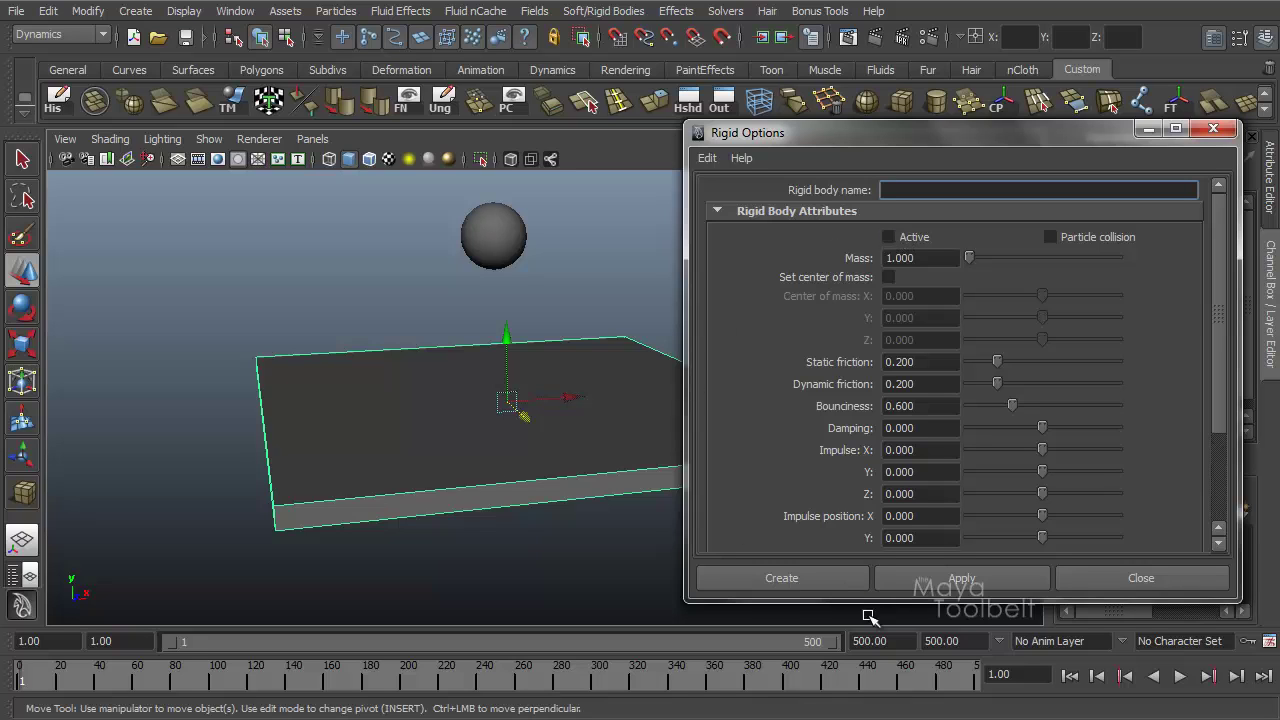
left_click(829, 578)
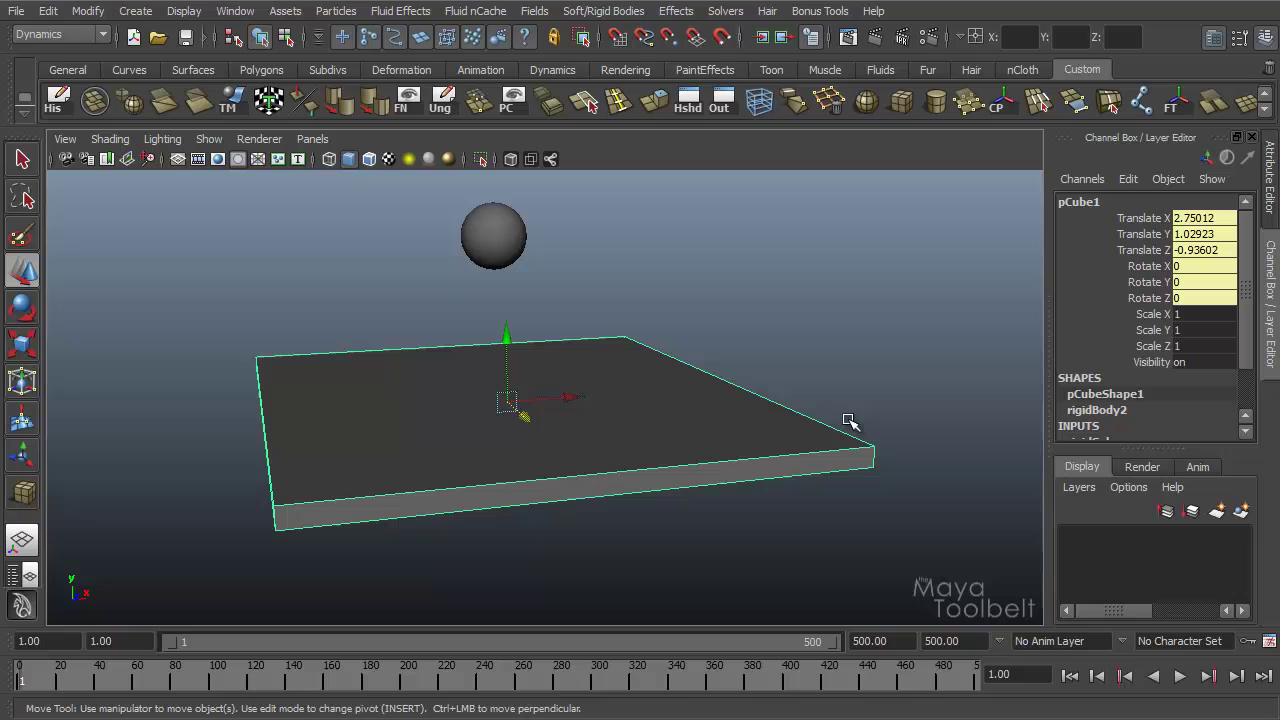
scroll(1131, 427, "down", 2)
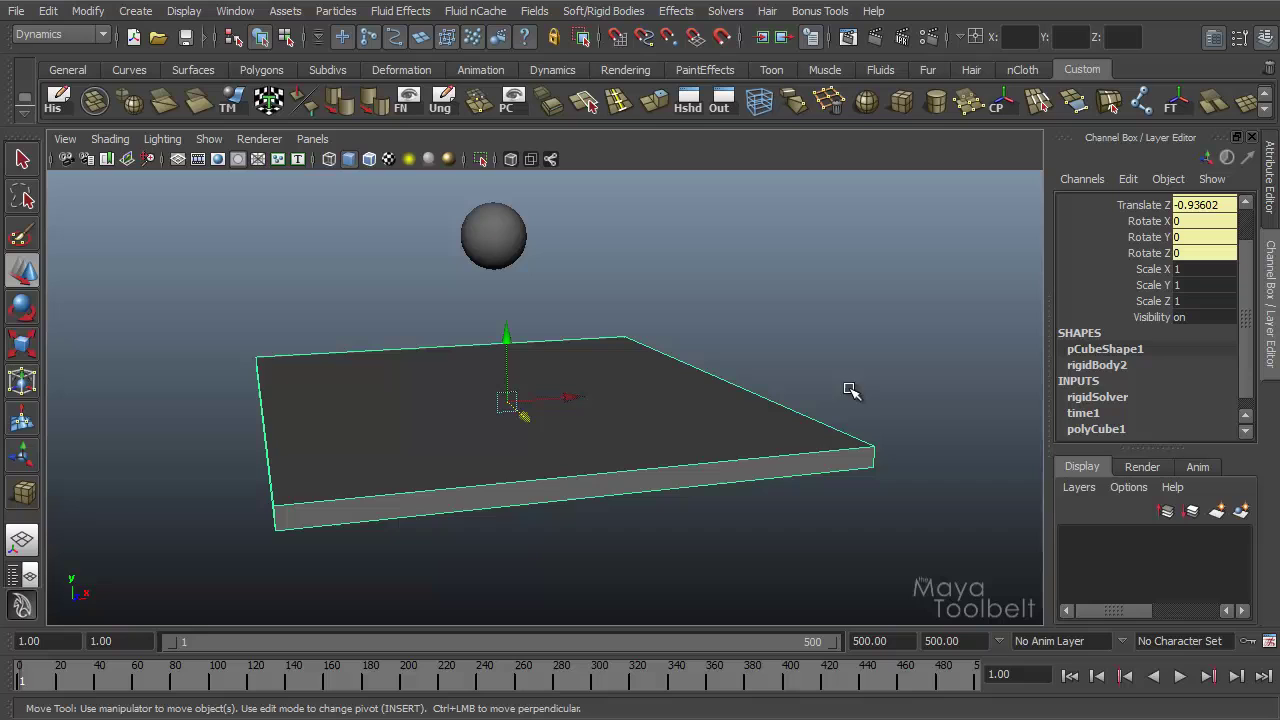
Step: Play the simulation and watch from several angles as the sphere lands and rests on the slab
middle_click_drag(829, 380, 797, 388, "alt")
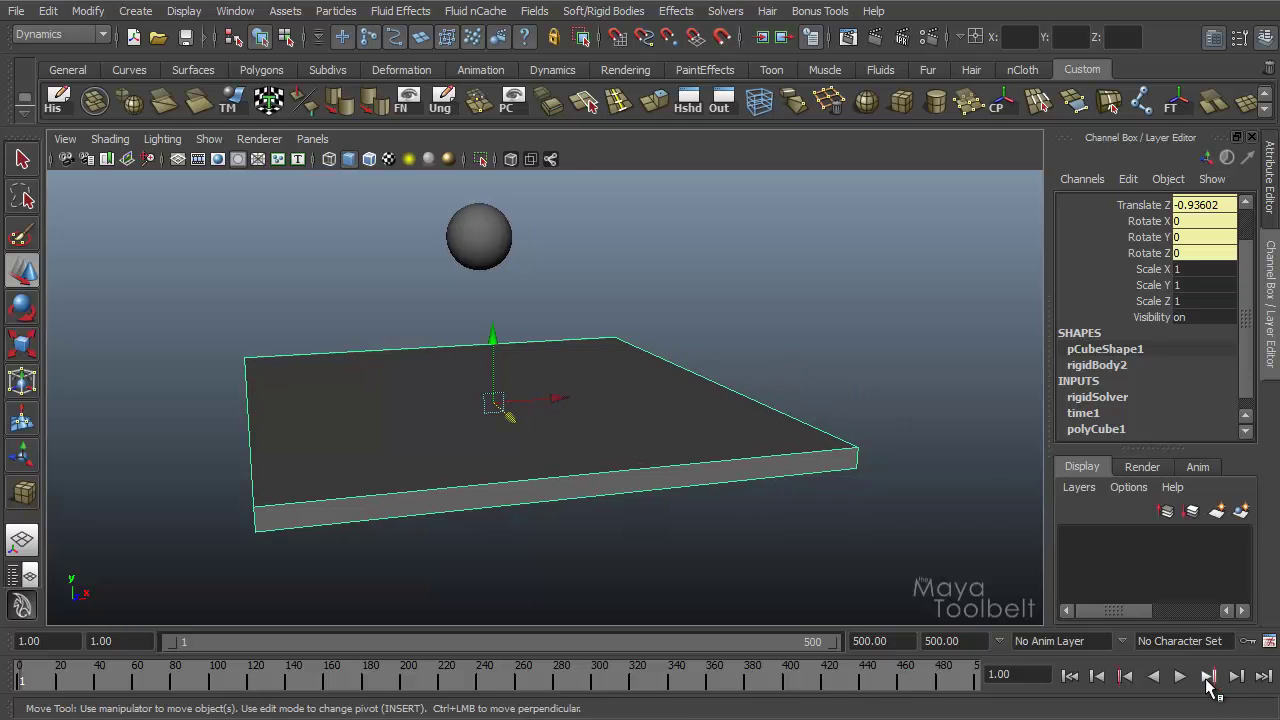
left_click(1180, 676)
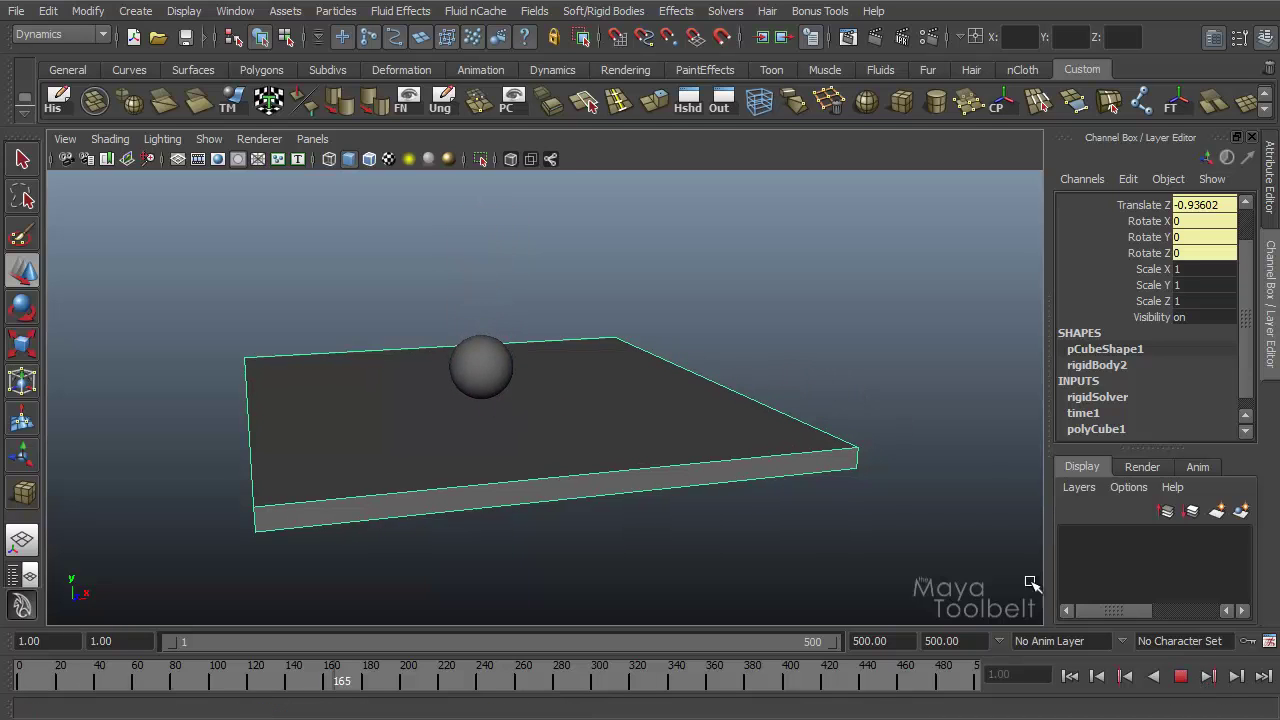
left_click_drag(705, 455, 606, 400, "alt")
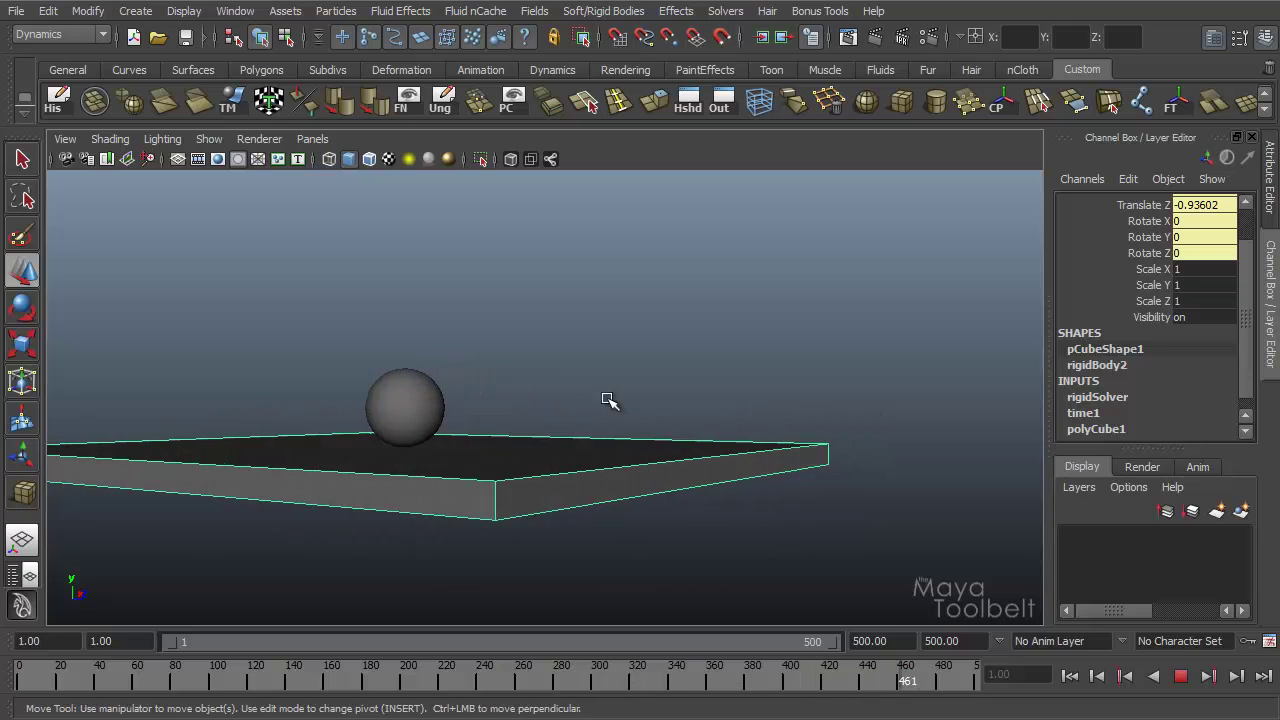
middle_click_drag(723, 394, 767, 386, "alt")
left_click_drag(767, 386, 696, 485, "alt")
Step: Rotate the slab to -15.53 degrees around Z and rewind to frame 1
key("e")
left_click(1180, 676)
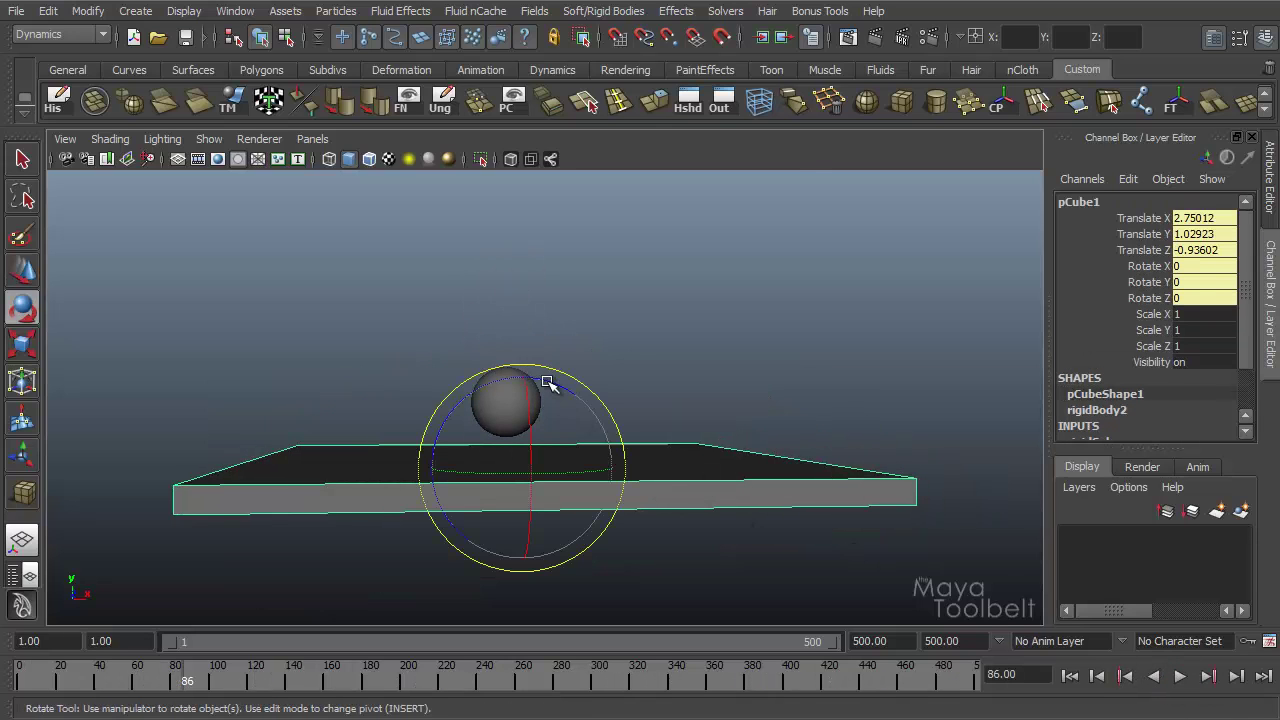
left_click_drag(551, 391, 578, 398)
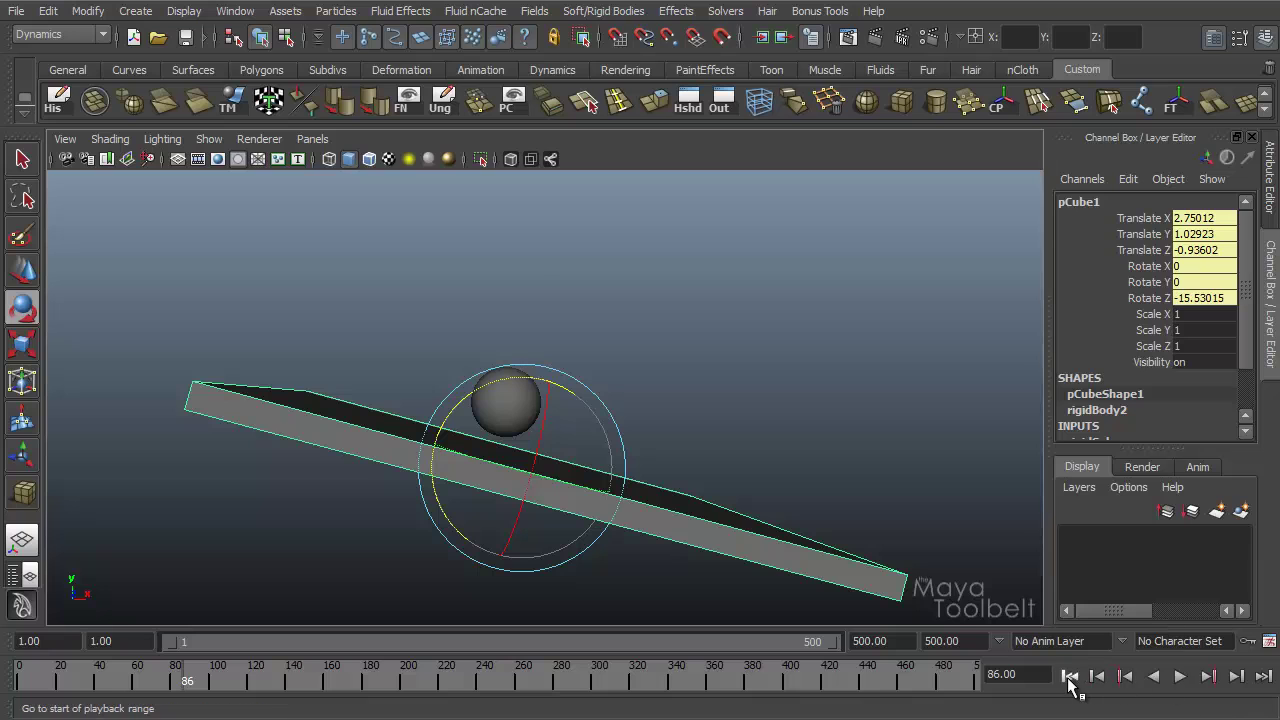
left_click(1069, 676)
Step: Play the simulation to watch the sphere roll off the tilted slab, then rewind
left_click_drag(860, 457, 737, 383, "alt")
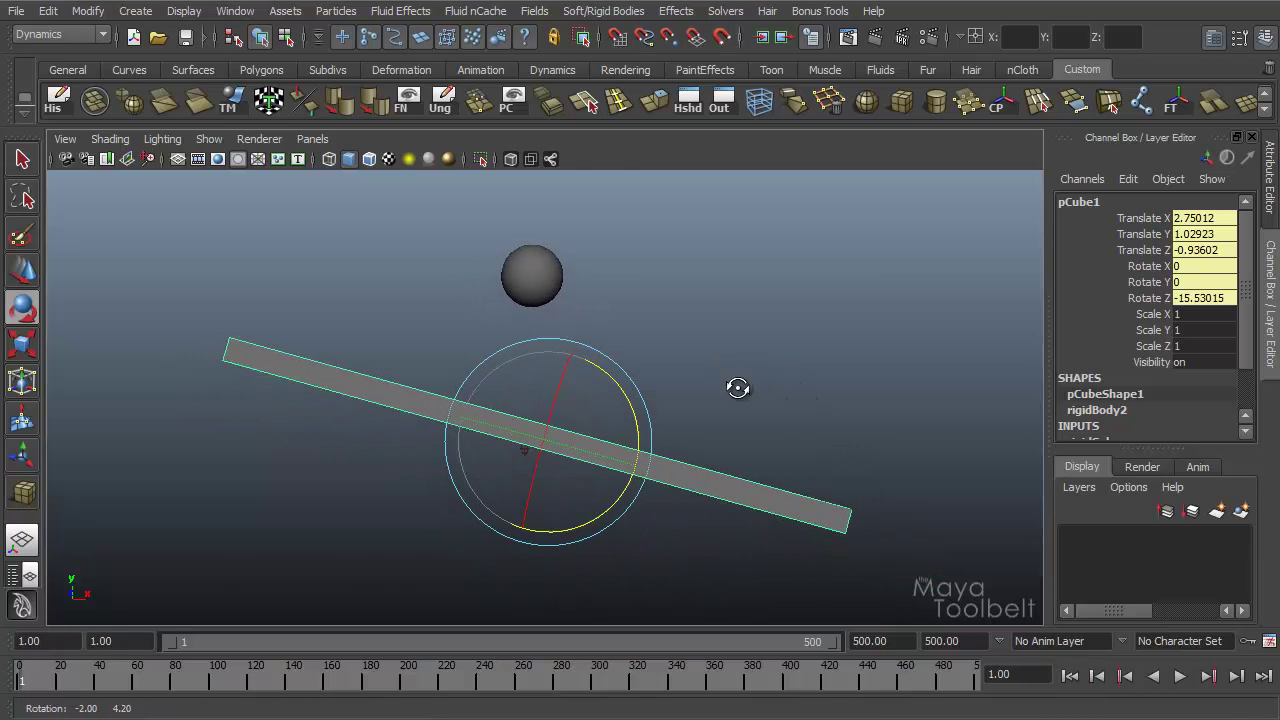
left_click(1181, 677)
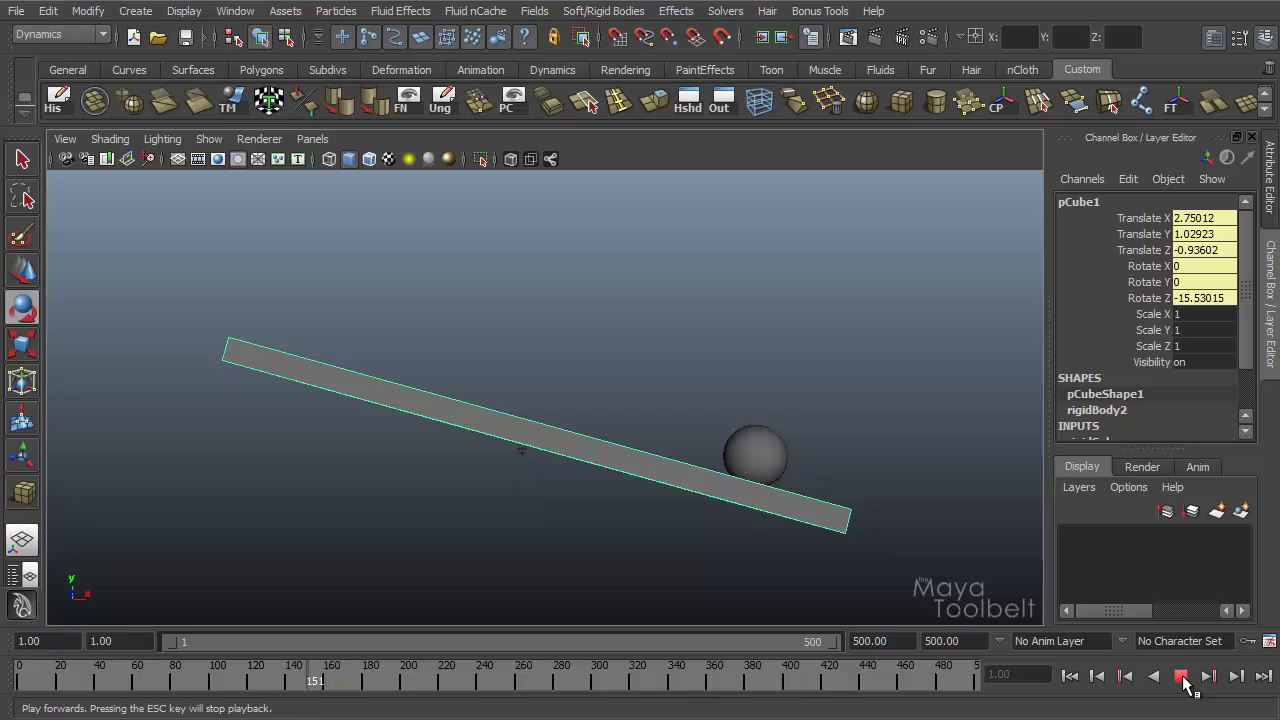
left_click_drag(740, 470, 870, 484, "alt")
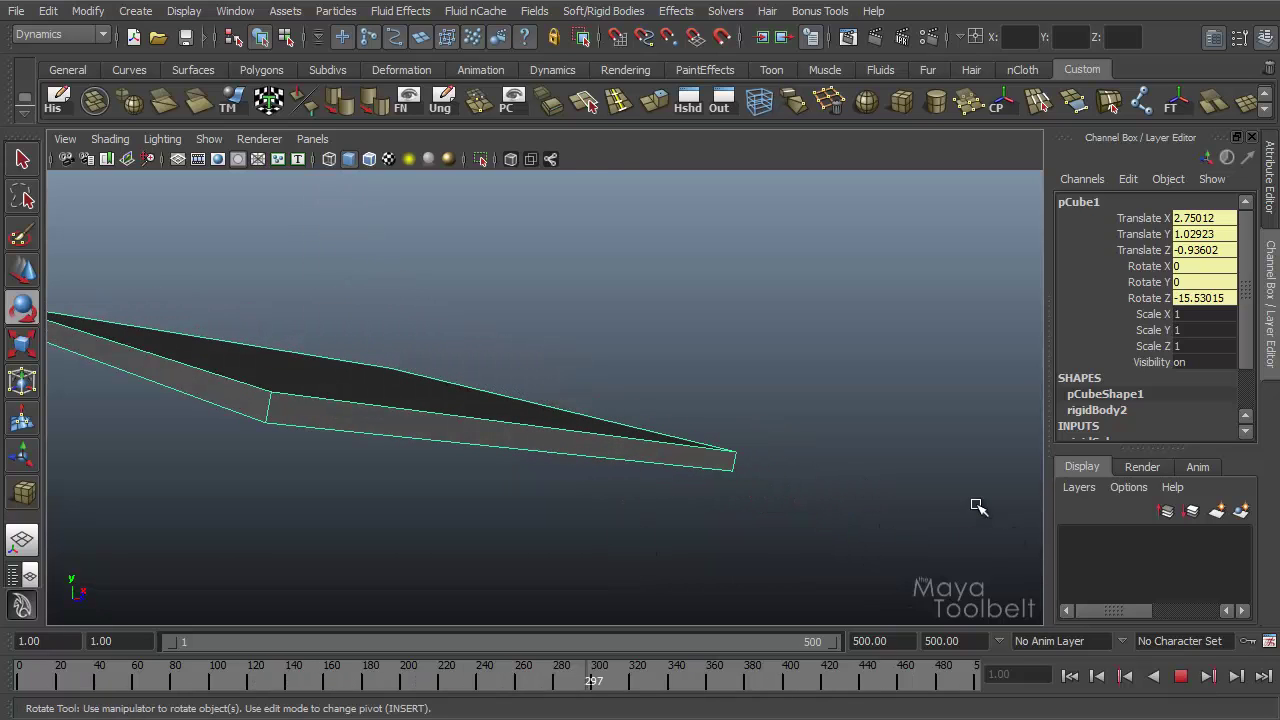
left_click_drag(977, 506, 790, 482, "alt")
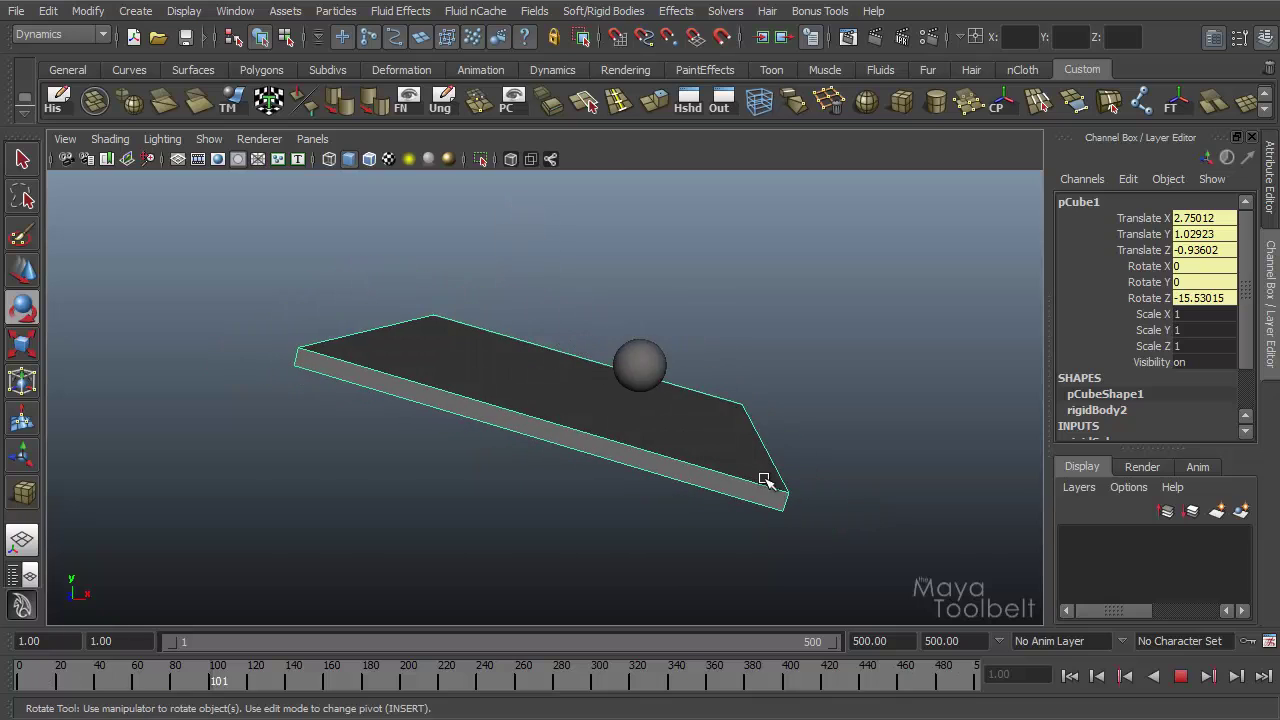
left_click(1180, 676)
left_click_drag(527, 497, 724, 493, "alt")
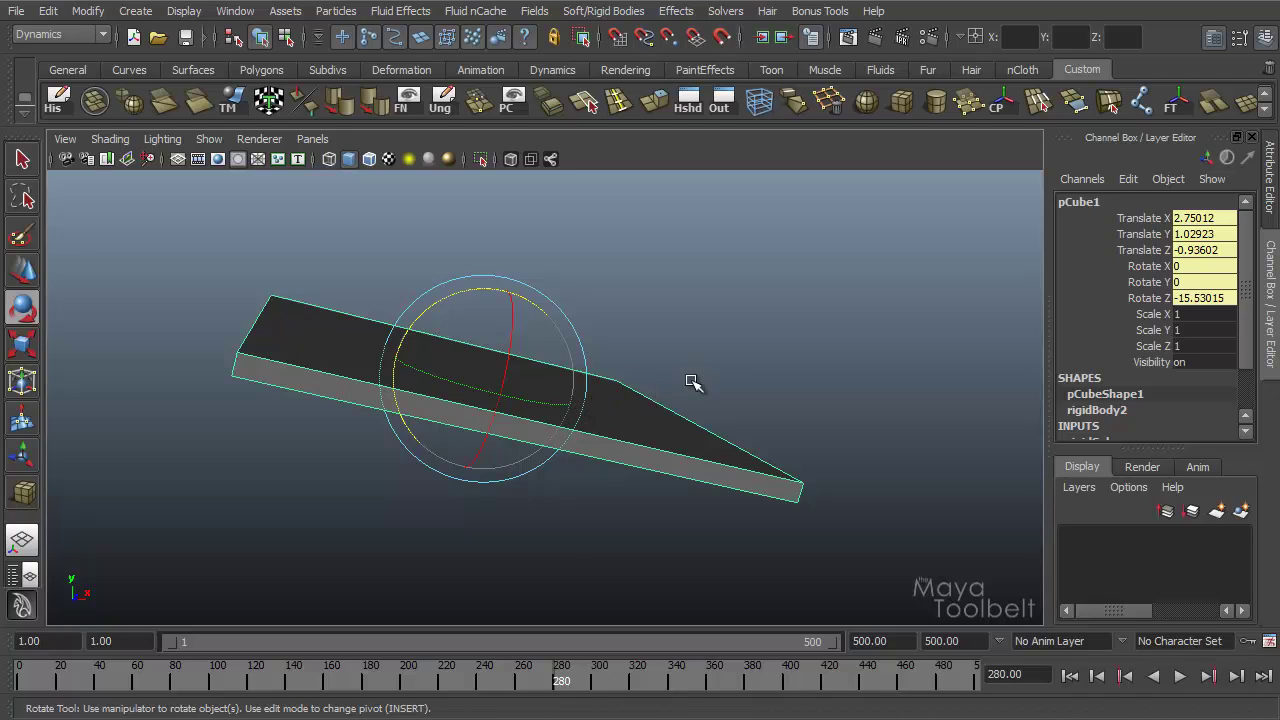
left_click(1069, 676)
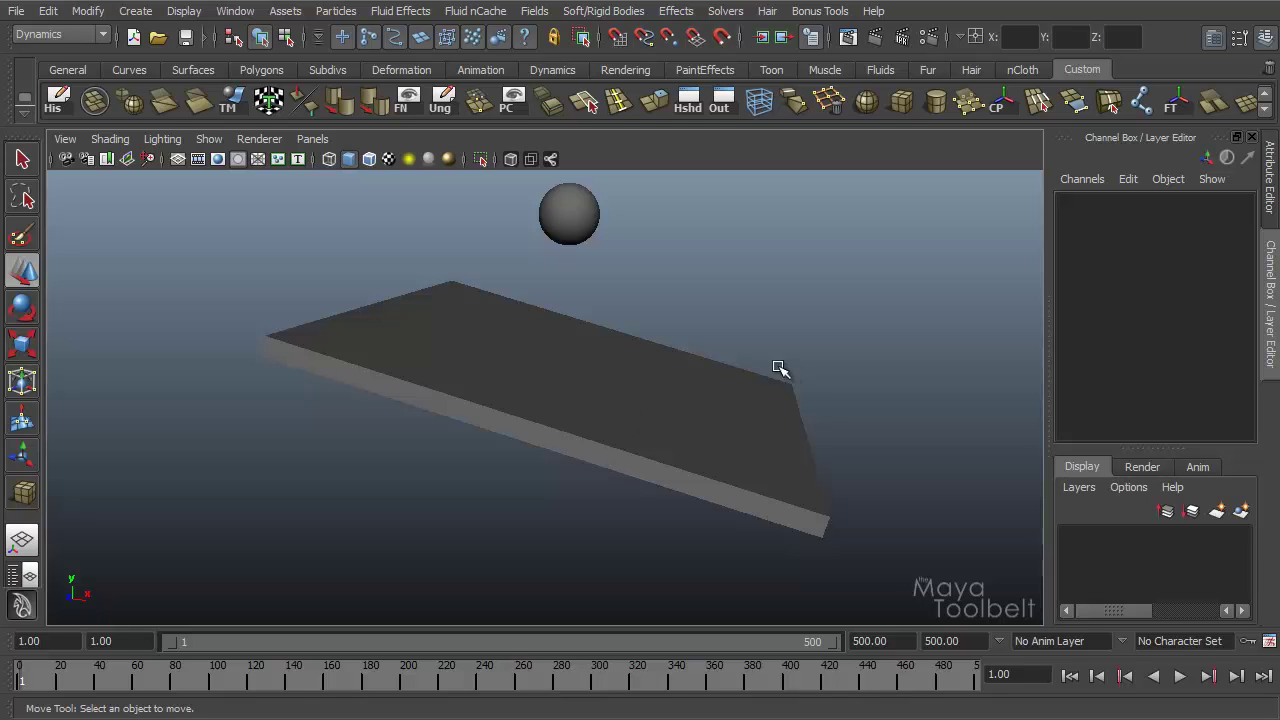
left_click(594, 215)
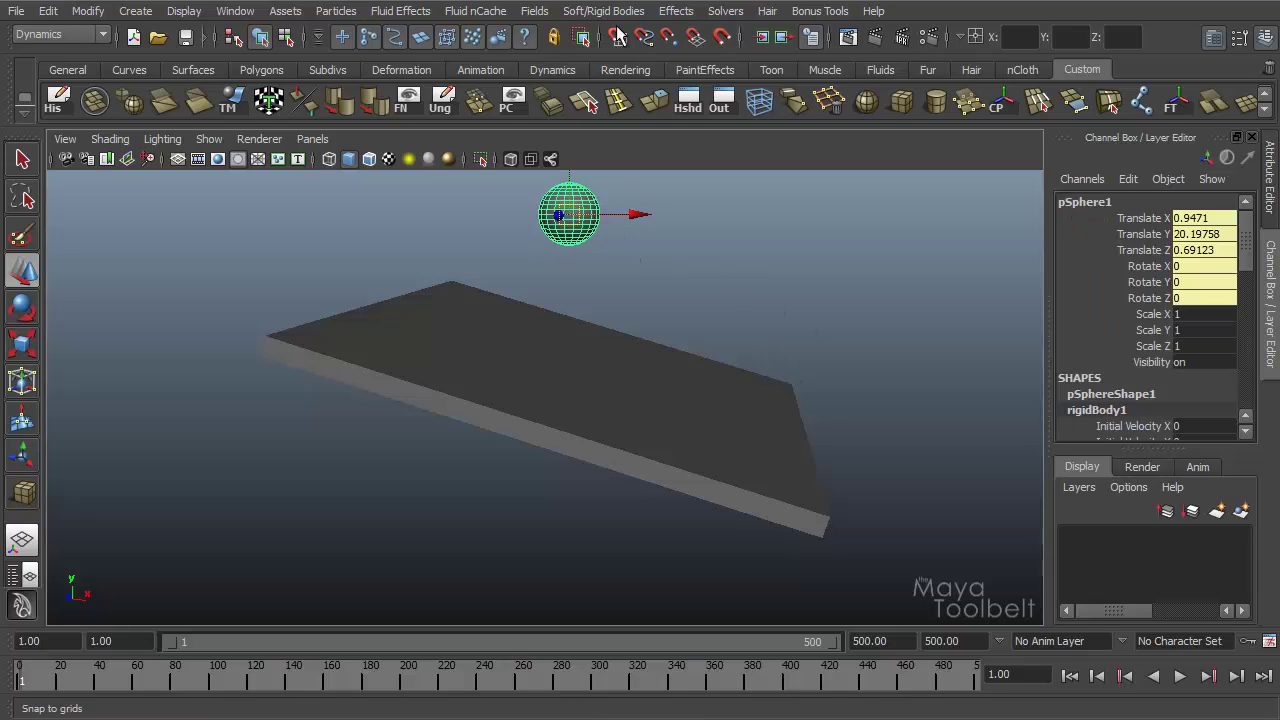
left_click(603, 11)
left_click(740, 43)
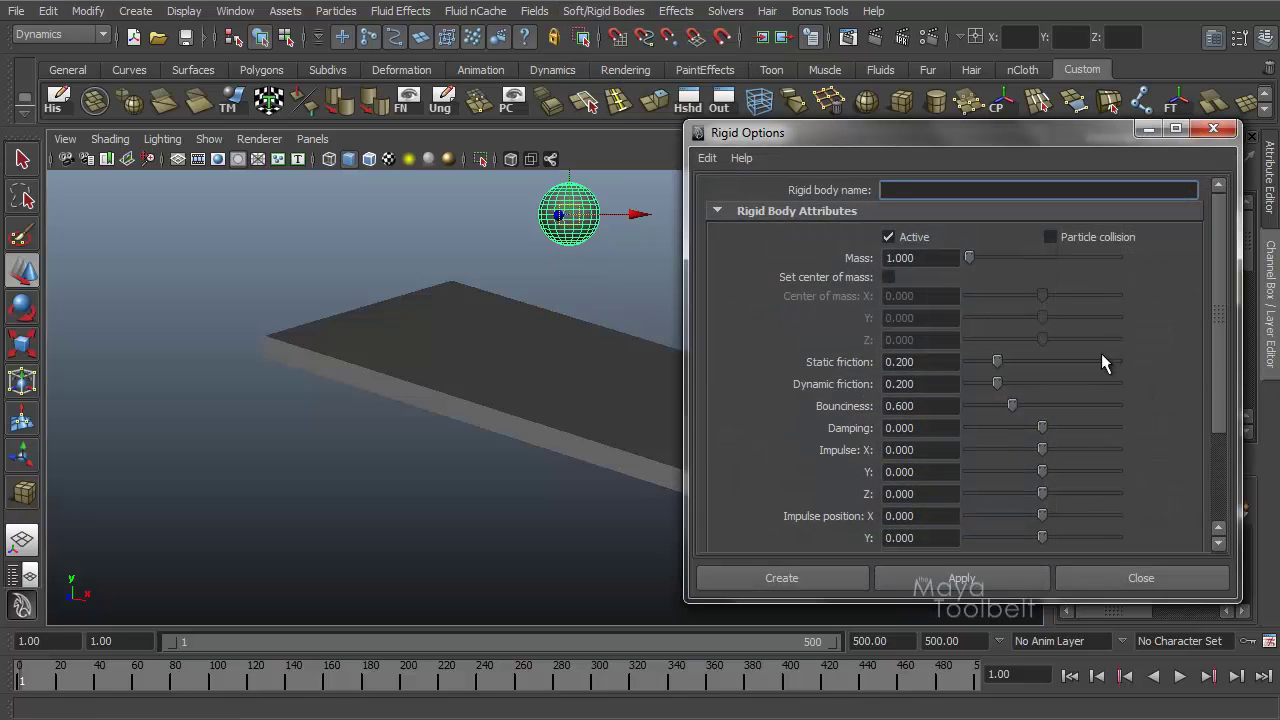
mouse_move(1213, 239)
left_mouse_down()
mouse_move(1221, 334)
mouse_move(1216, 240)
left_mouse_up()
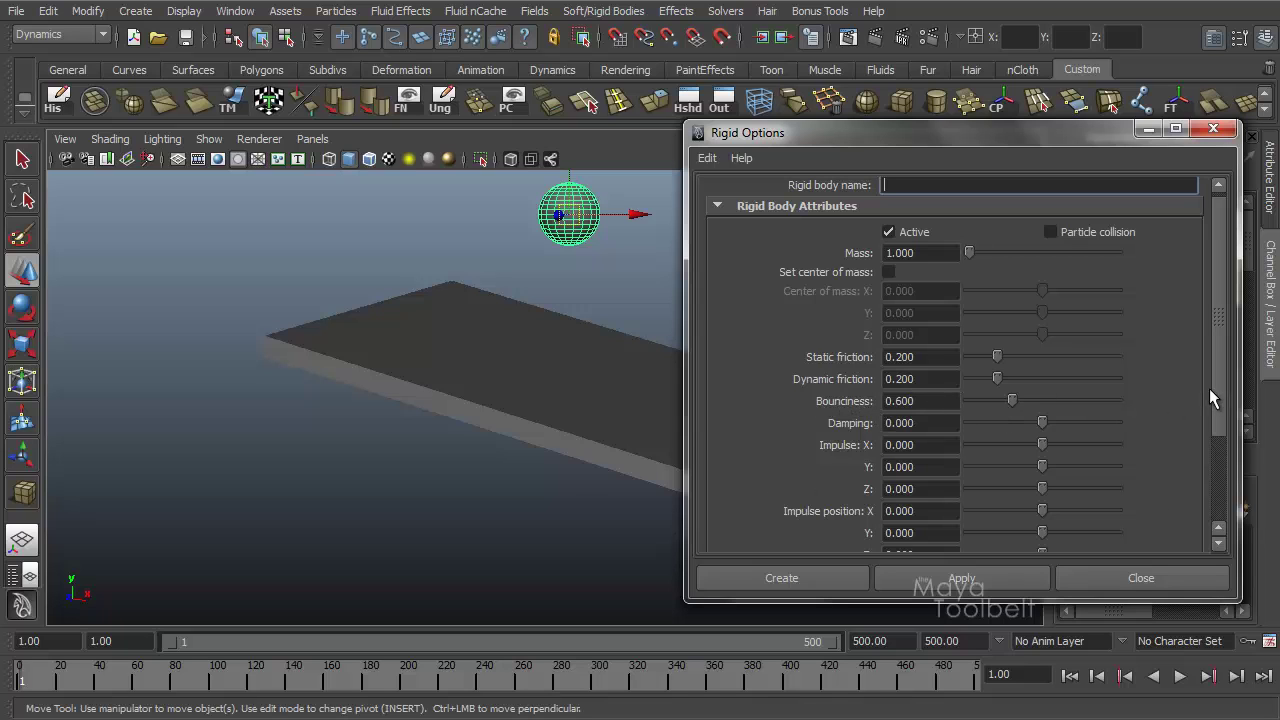
left_click(1141, 579)
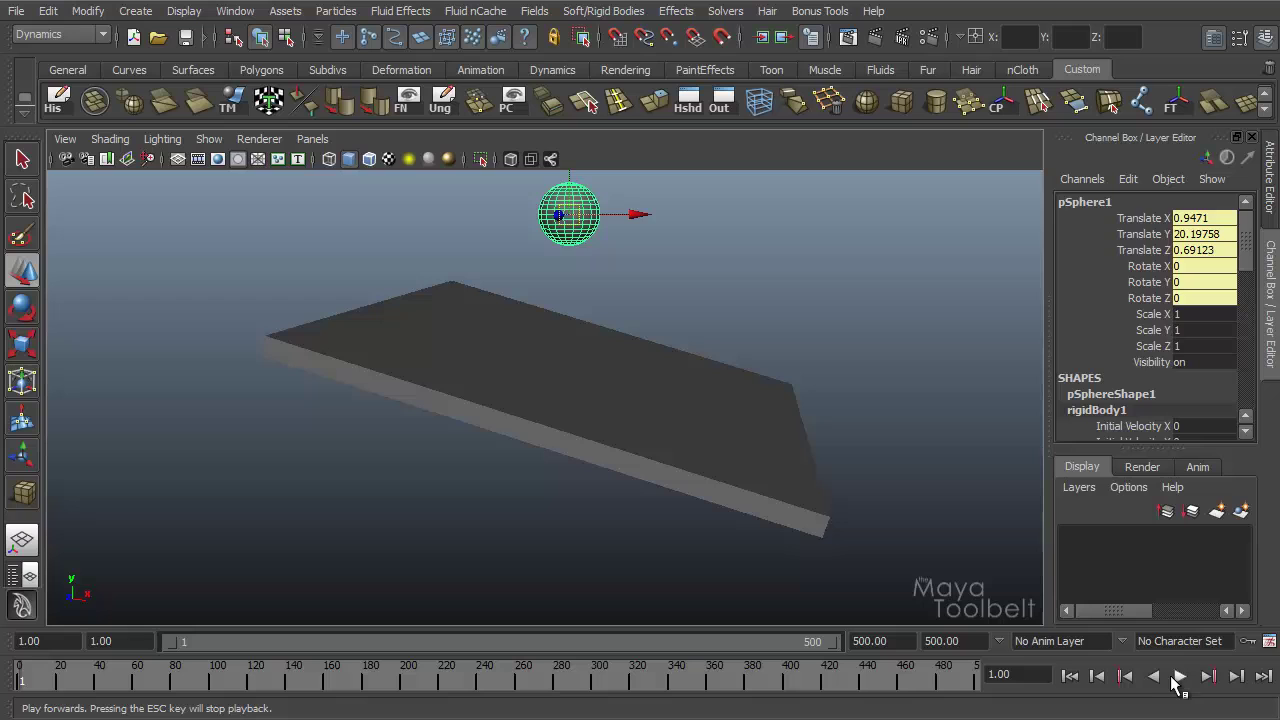
Step: Set the sphere rigid body's Bounciness to 5 in the Channel Box
left_click(1180, 677)
left_click(1180, 677)
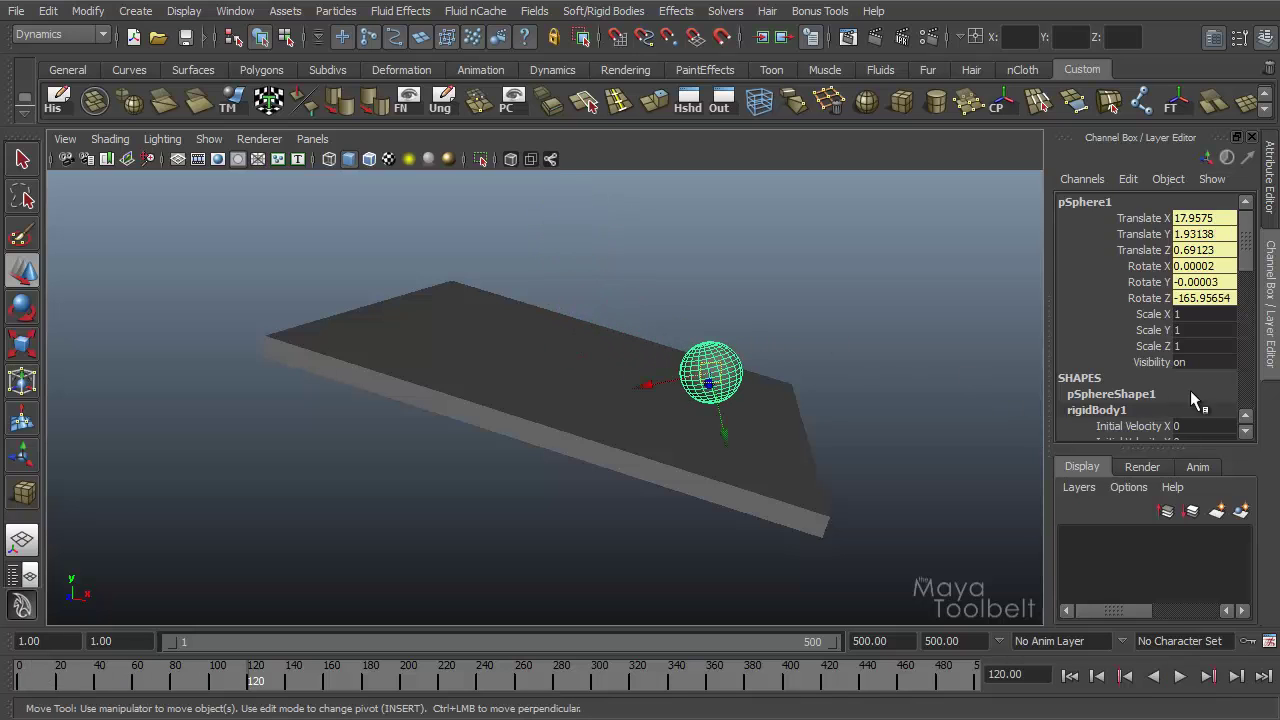
scroll(1222, 342, "down", 3)
scroll(1113, 279, "down", 6)
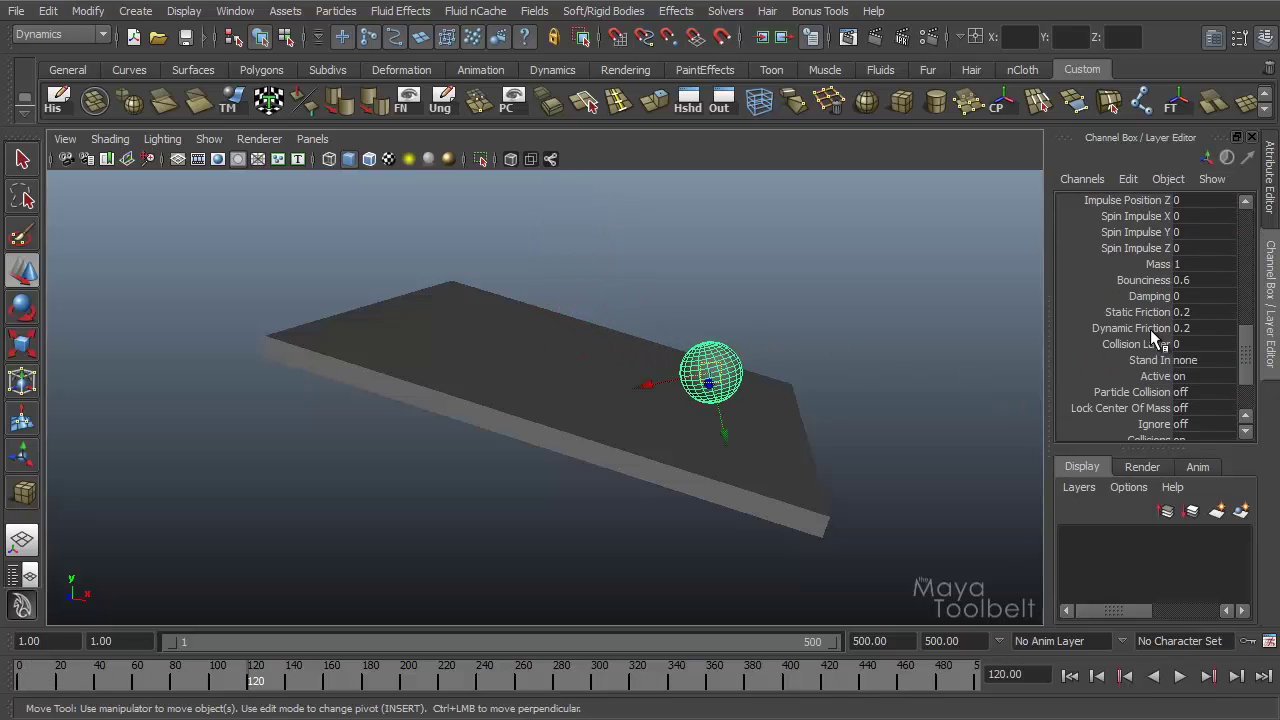
scroll(1160, 338, "down", 3)
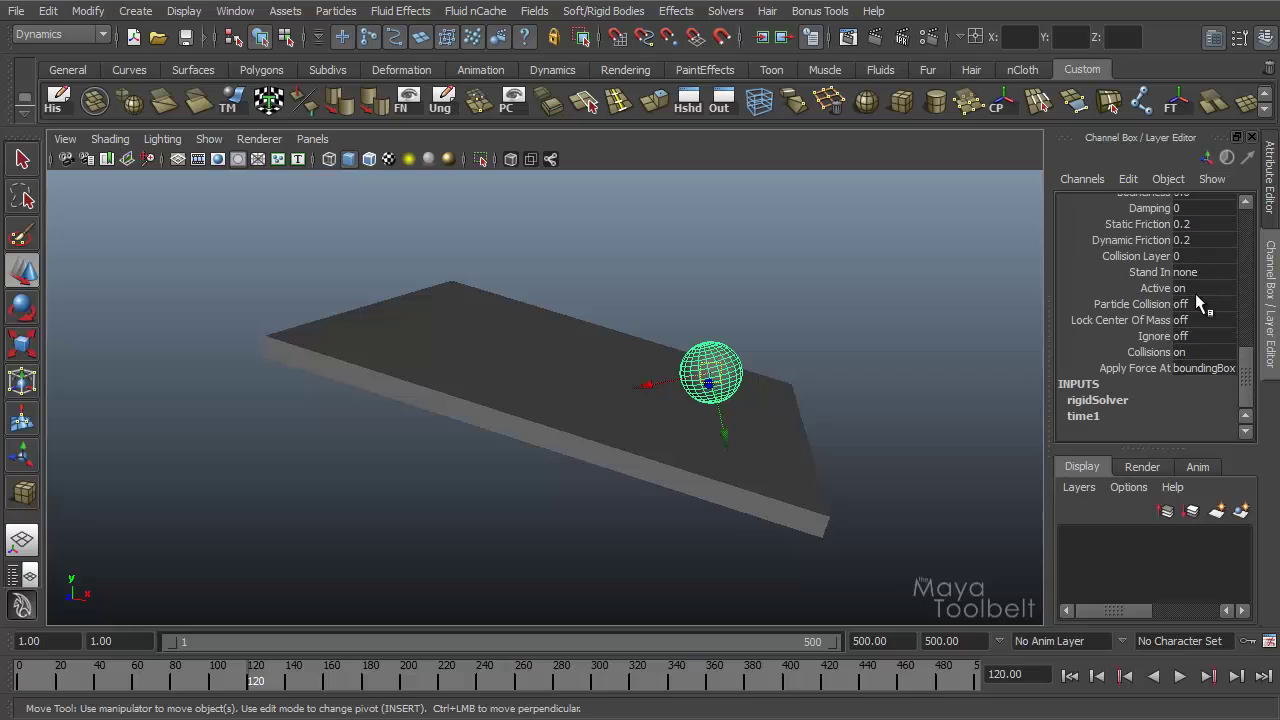
scroll(1195, 293, "up", 2)
left_click(1200, 282)
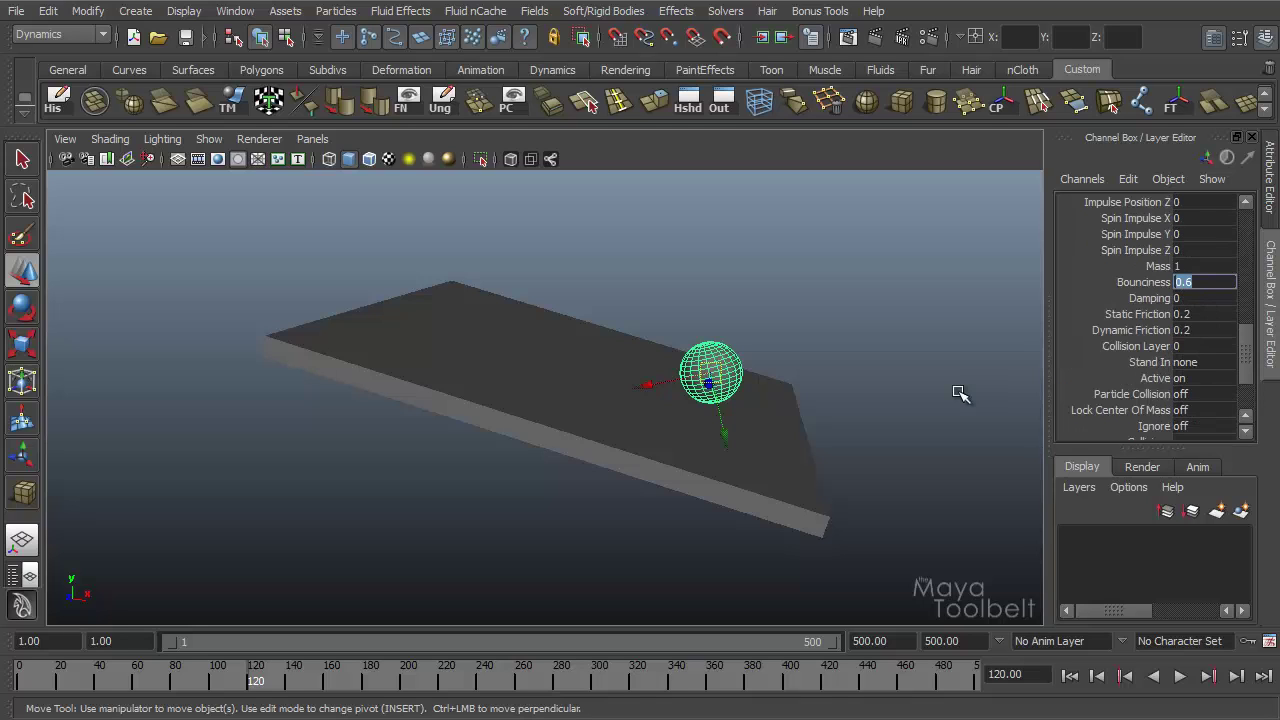
type("5")
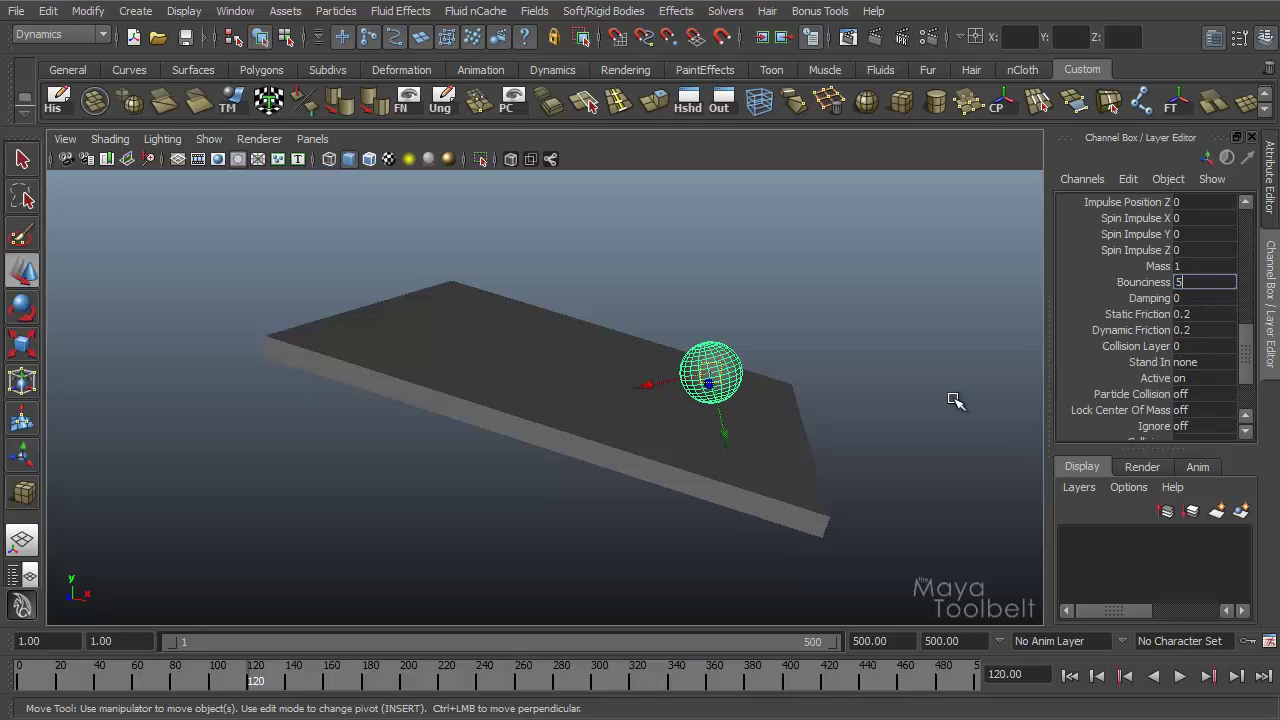
Step: Test the Bounciness 5 ball with two playbacks from frame 1, then rewind to frame 1
left_click(1070, 676)
left_click(1180, 676)
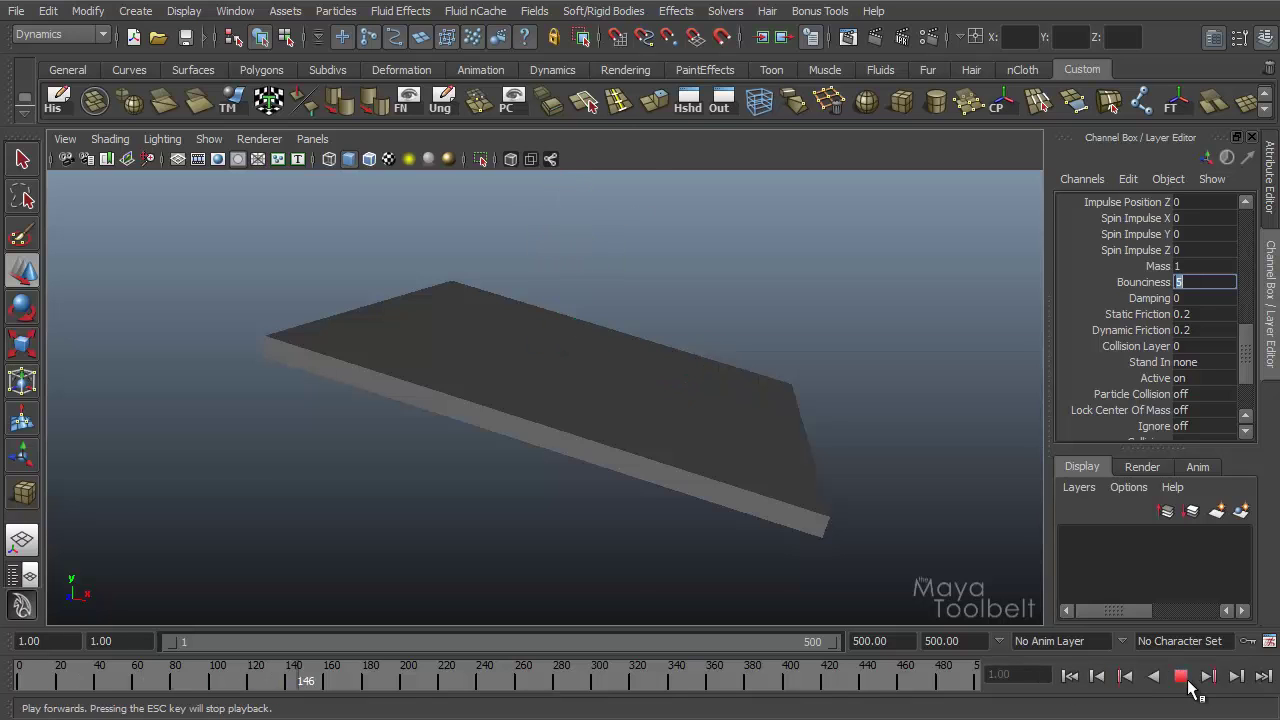
left_click_drag(760, 540, 660, 531, "alt")
key("Escape")
right_click_drag(908, 520, 600, 495, "alt")
left_click(1070, 676)
left_click(1180, 676)
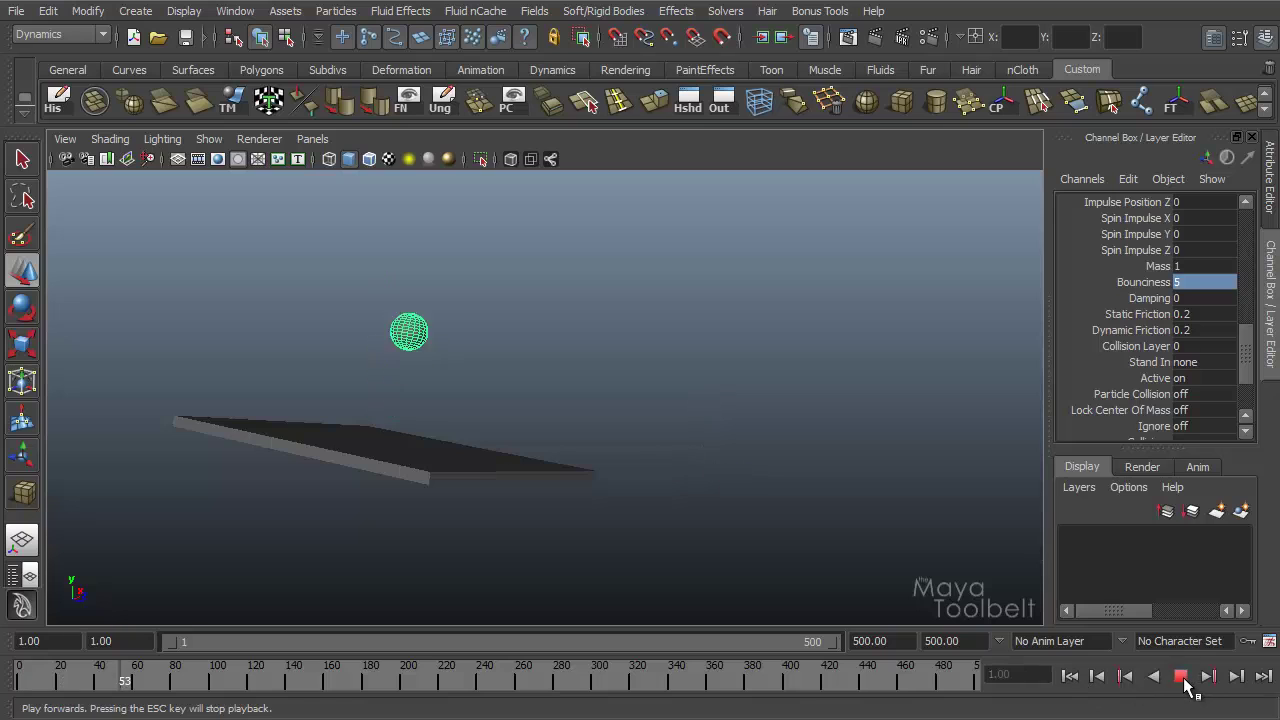
left_click(1181, 677)
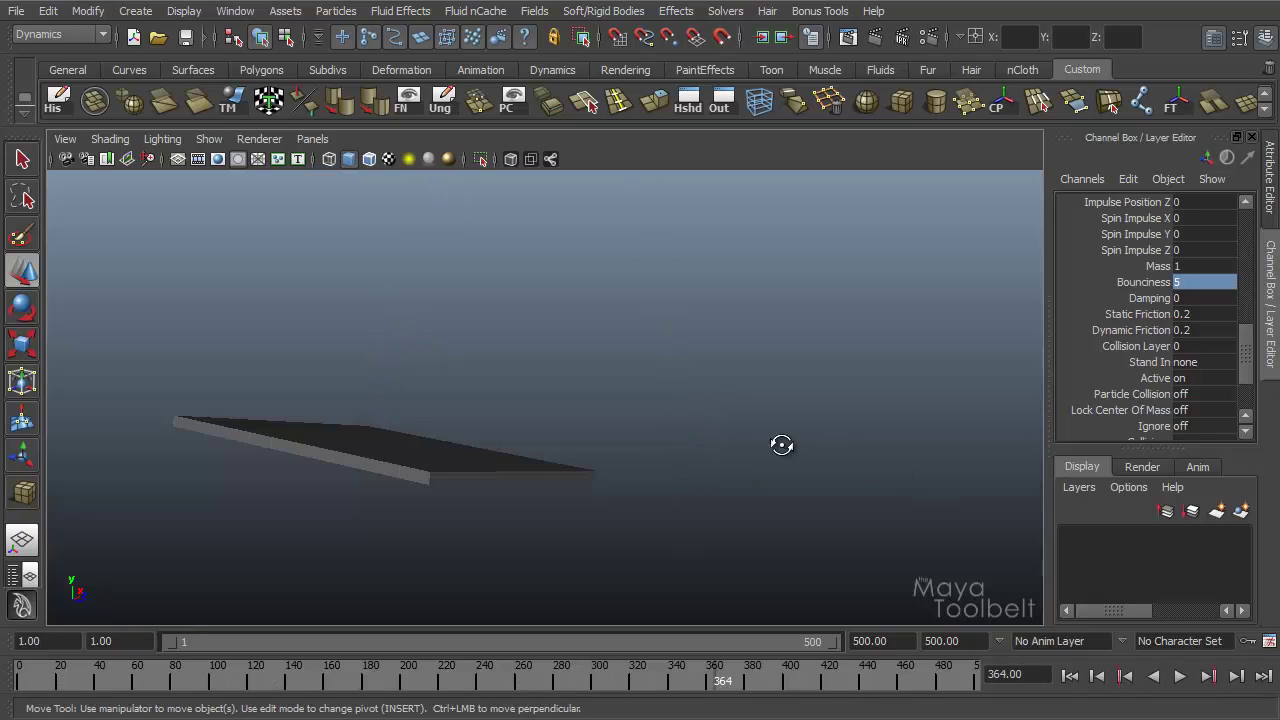
left_click_drag(782, 445, 867, 420, "alt")
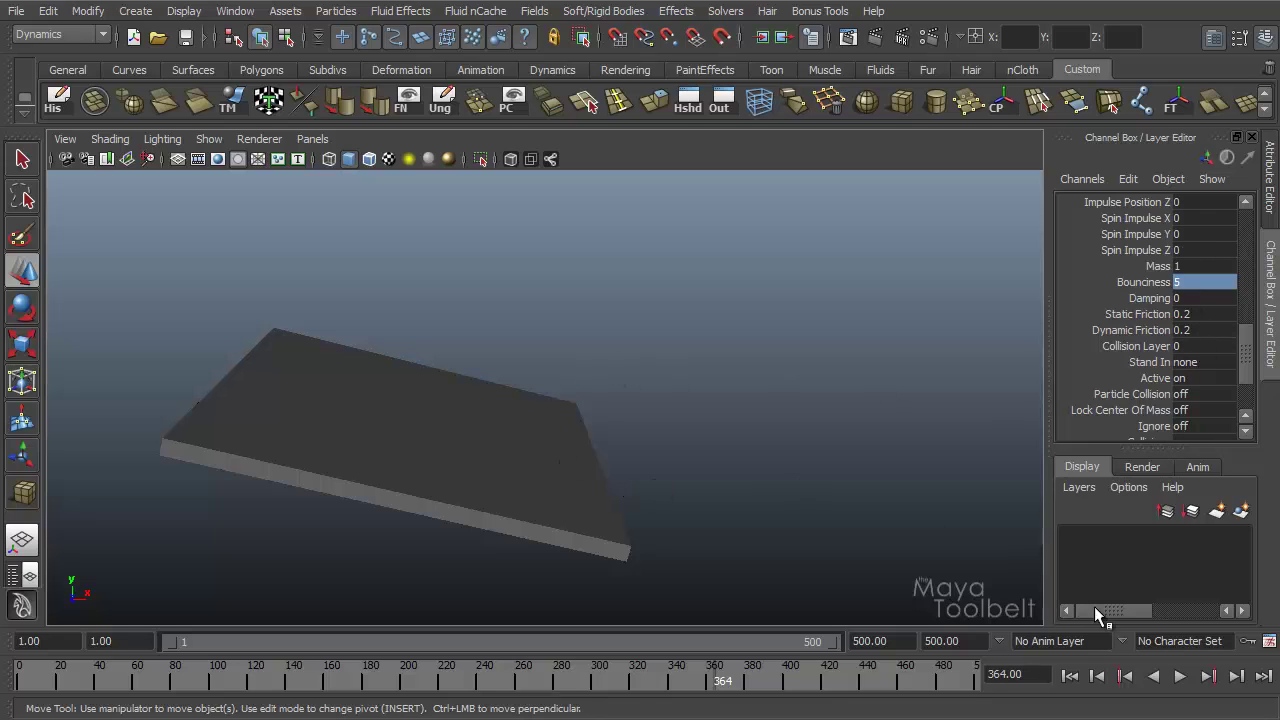
left_click(1070, 676)
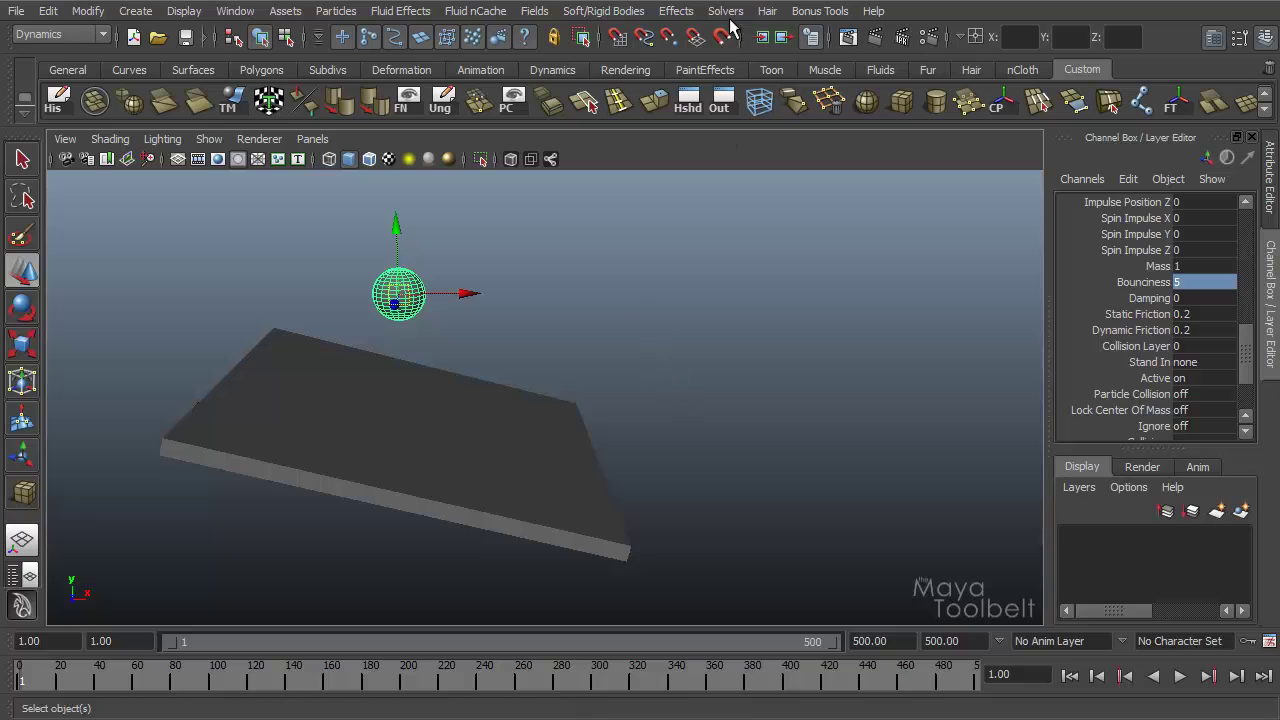
Step: Create rigidNailConstraint1 on the sphere using reset default nail constraint settings
left_click(612, 14)
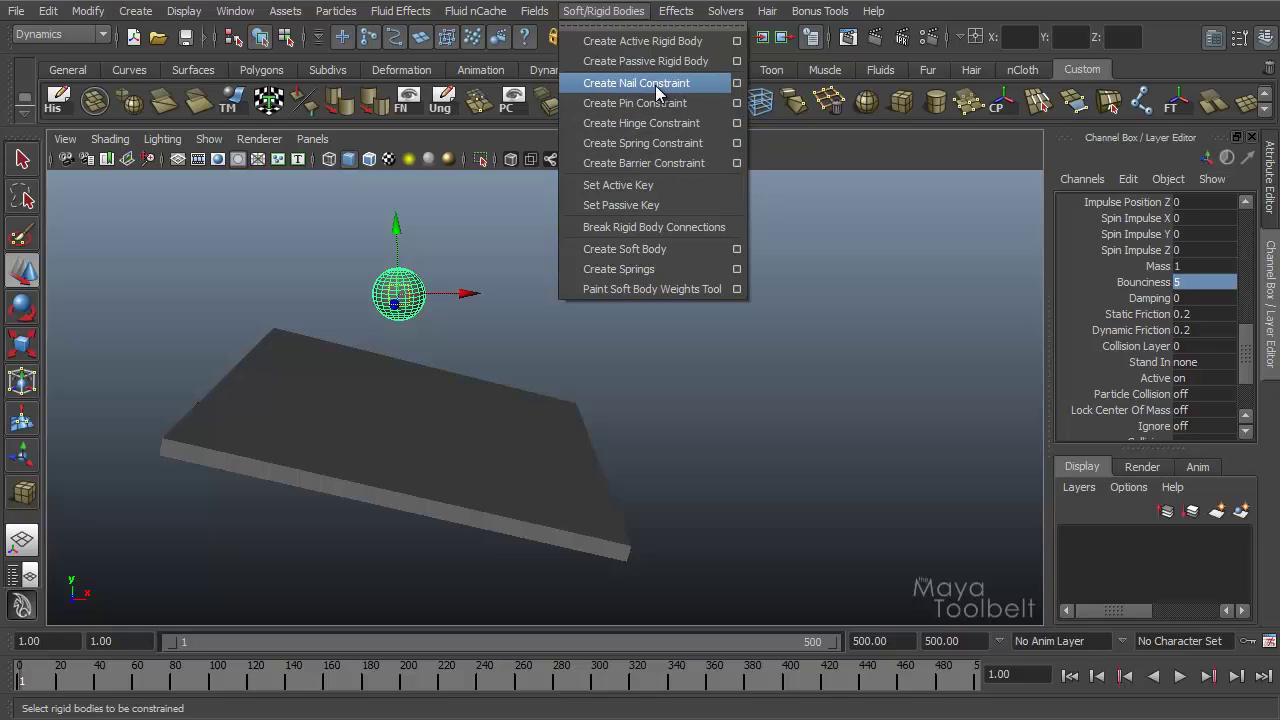
left_click(737, 83)
left_click(707, 158)
left_click(740, 202)
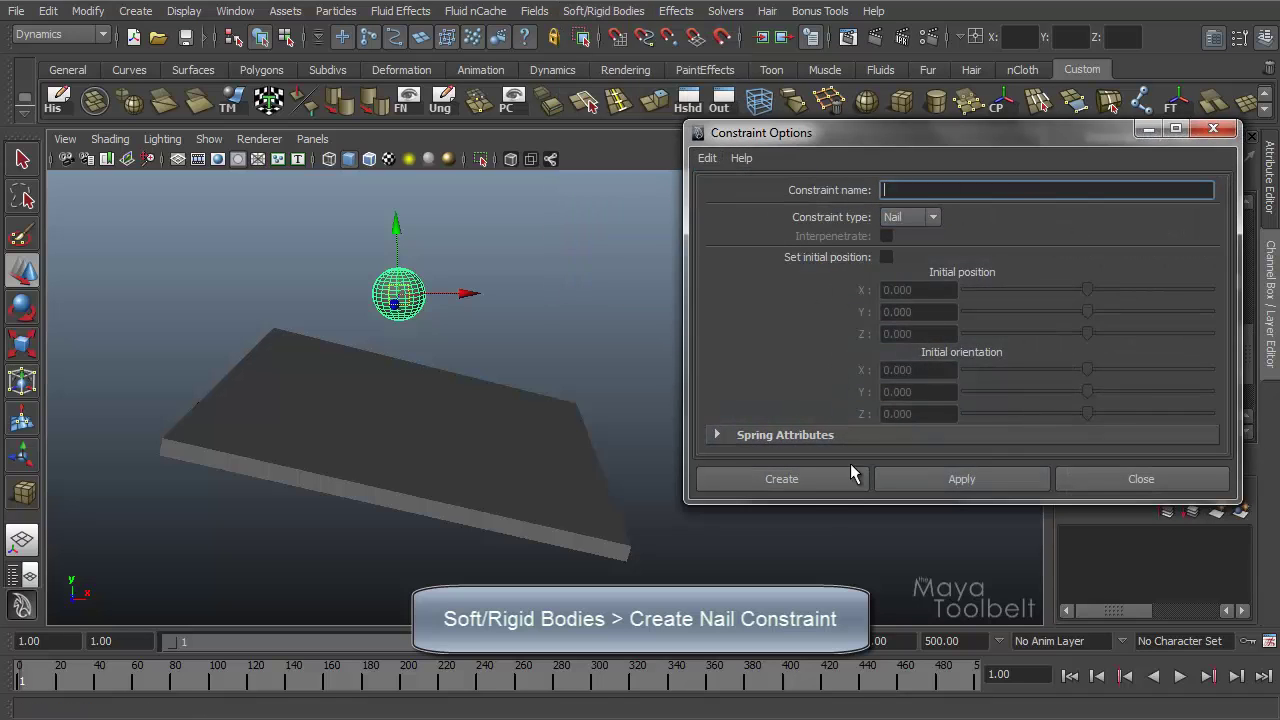
left_click(795, 480)
Step: Move the nail constraint up and sideways to about X 16.45, Y 34.64
scroll(537, 420, "up", 5)
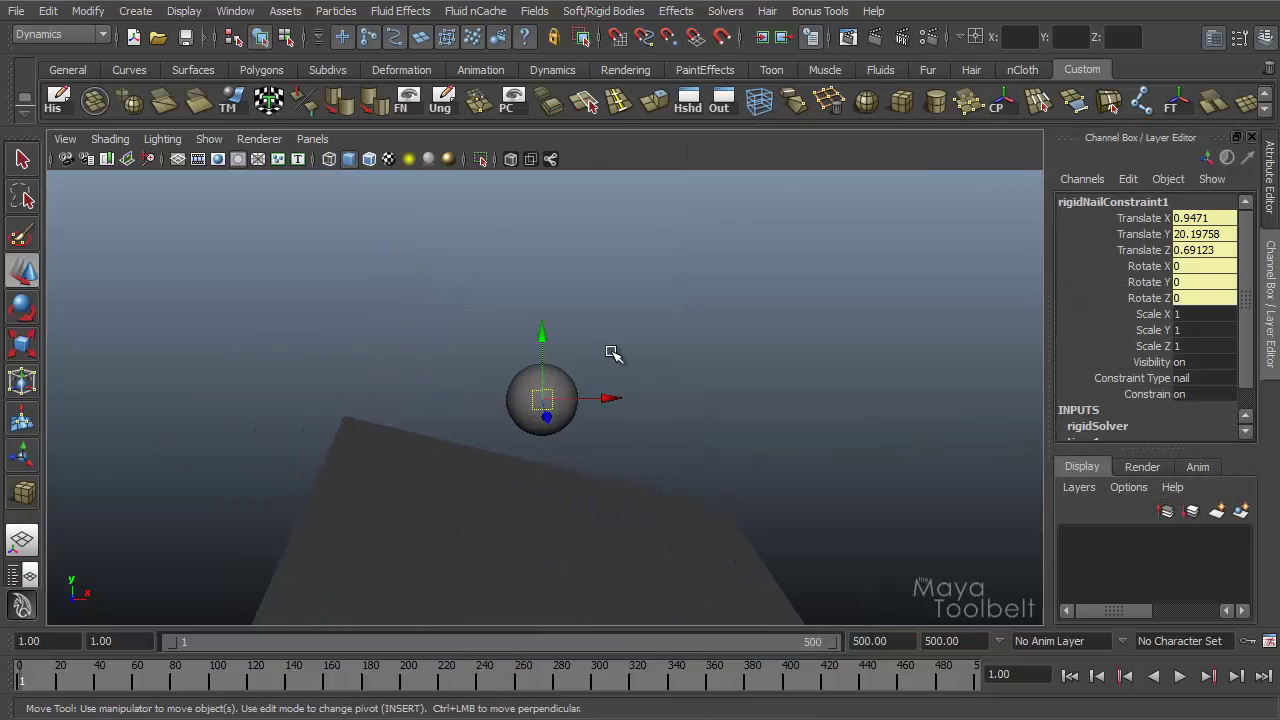
left_click_drag(541, 335, 541, 186)
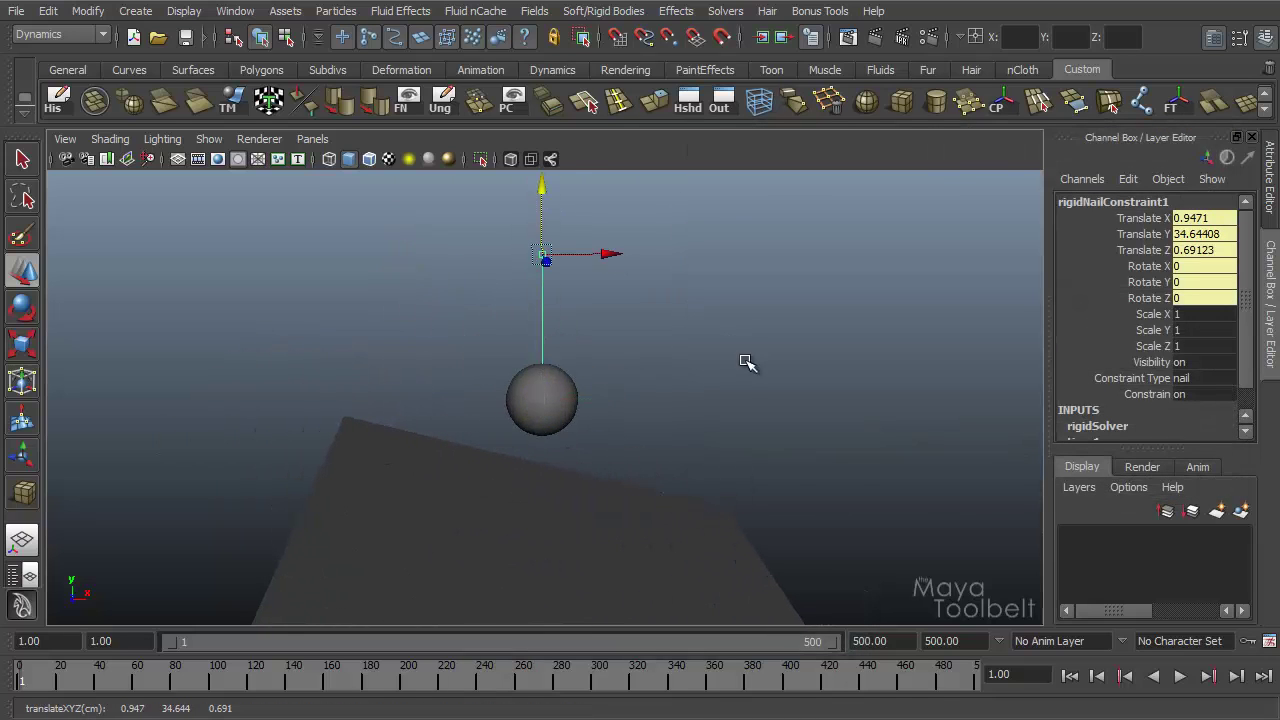
left_click_drag(748, 362, 449, 371, "alt")
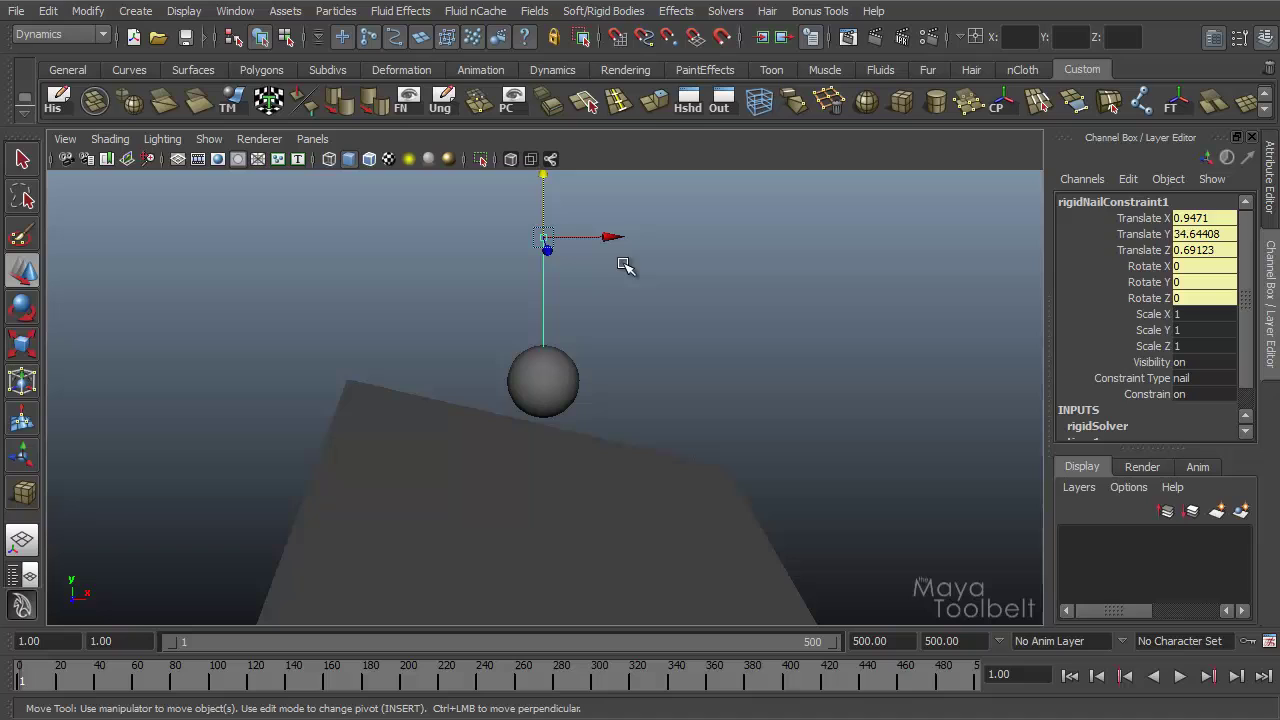
left_click_drag(610, 237, 726, 254)
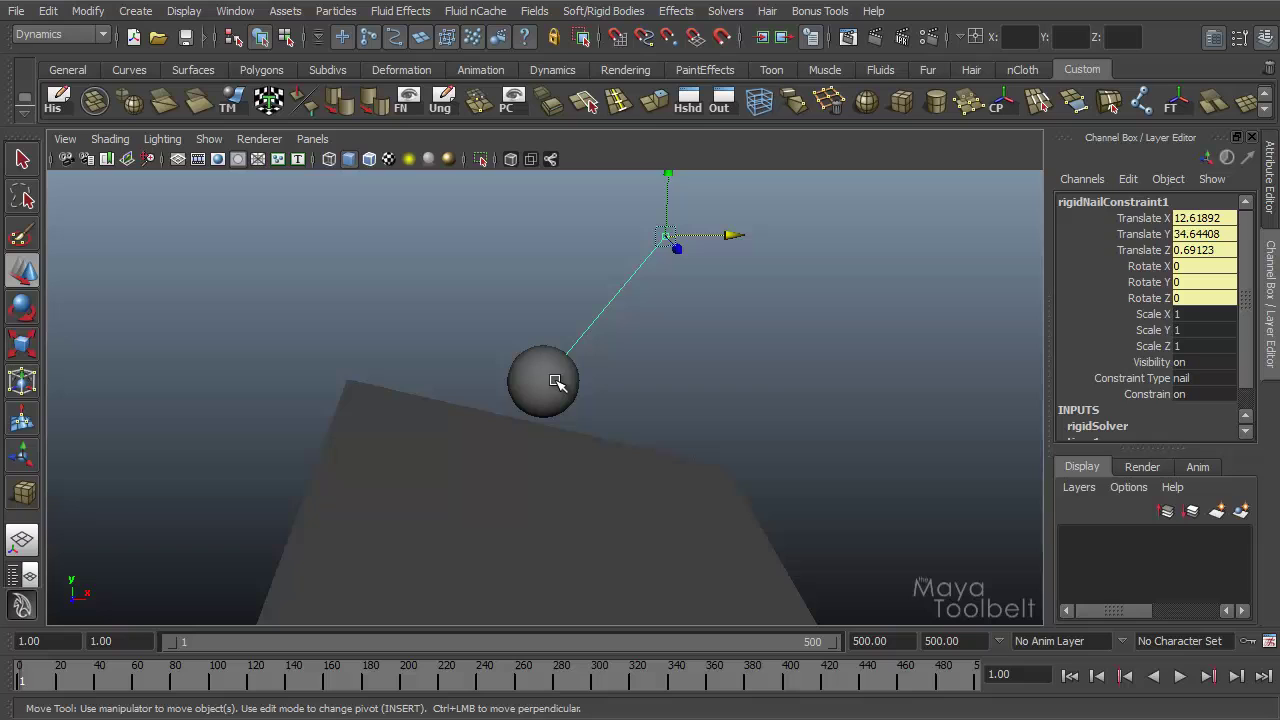
mouse_move(760, 387)
left_mouse_down("alt")
mouse_move(711, 389)
mouse_move(749, 380)
left_mouse_up("alt")
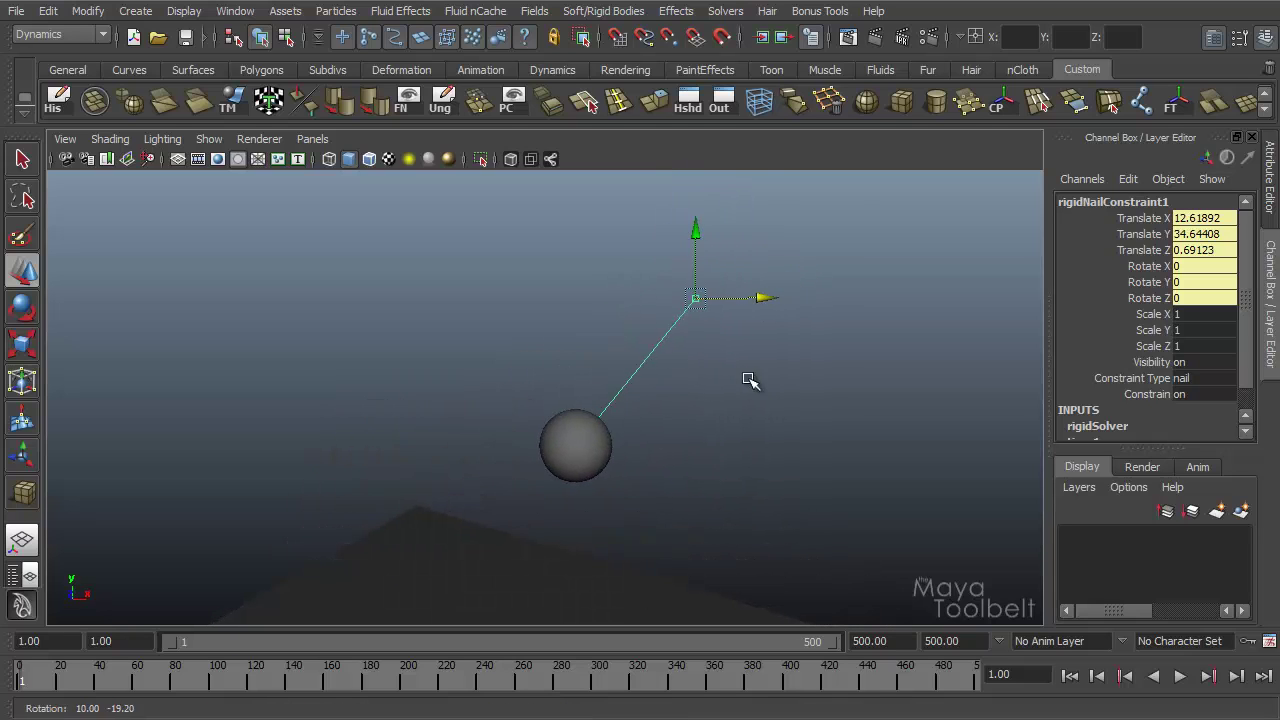
left_click_drag(757, 300, 791, 316)
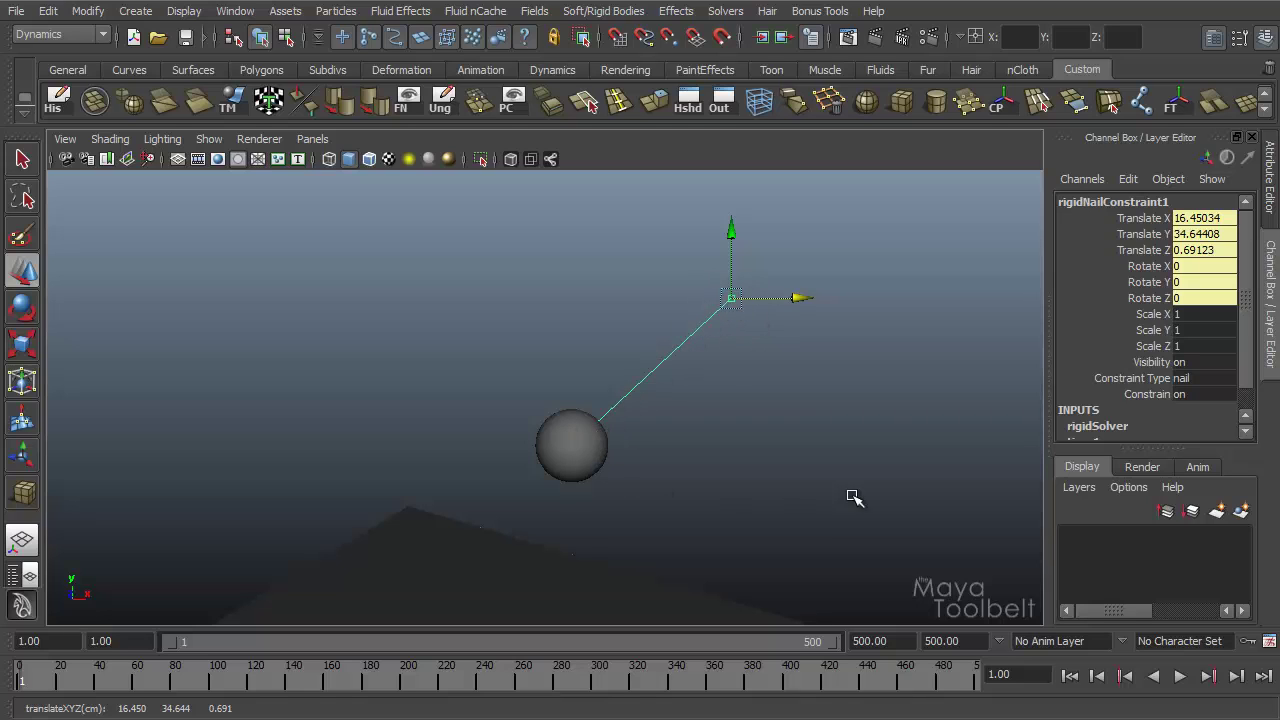
Step: Play the simulation to watch the sphere swing from the nail like a pendulum
left_click(1180, 676)
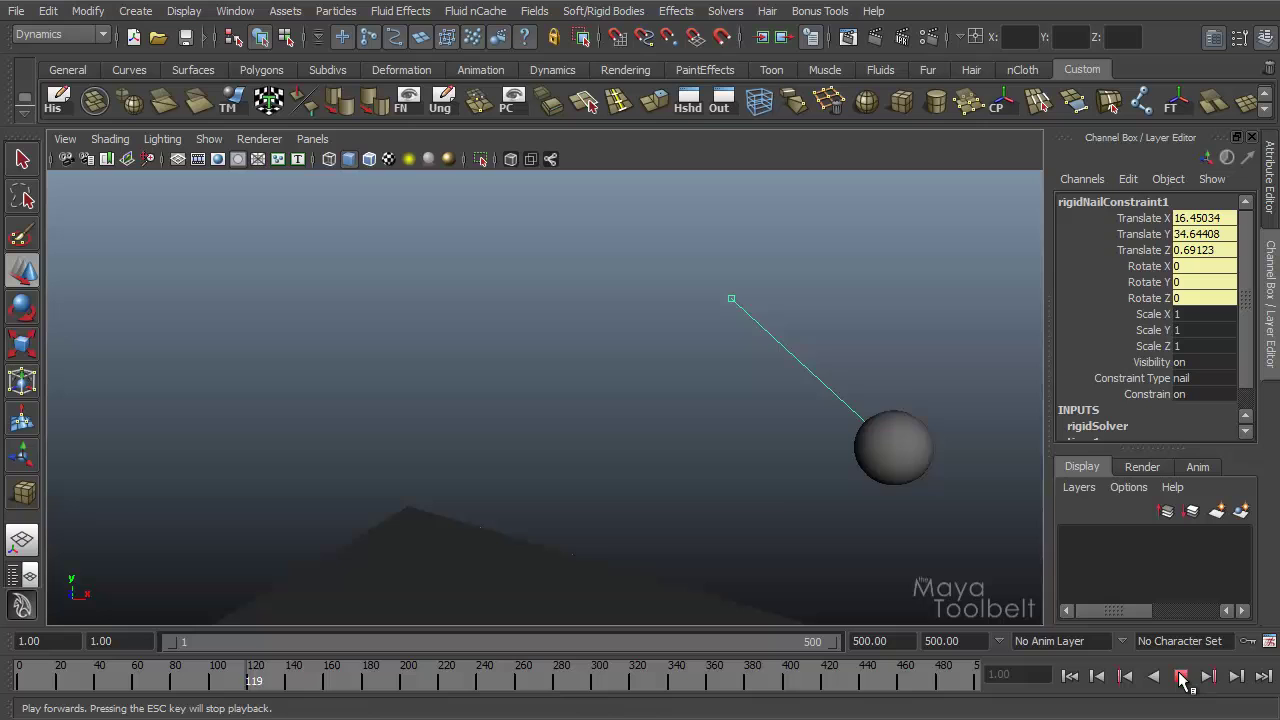
left_click_drag(517, 474, 571, 500, "alt")
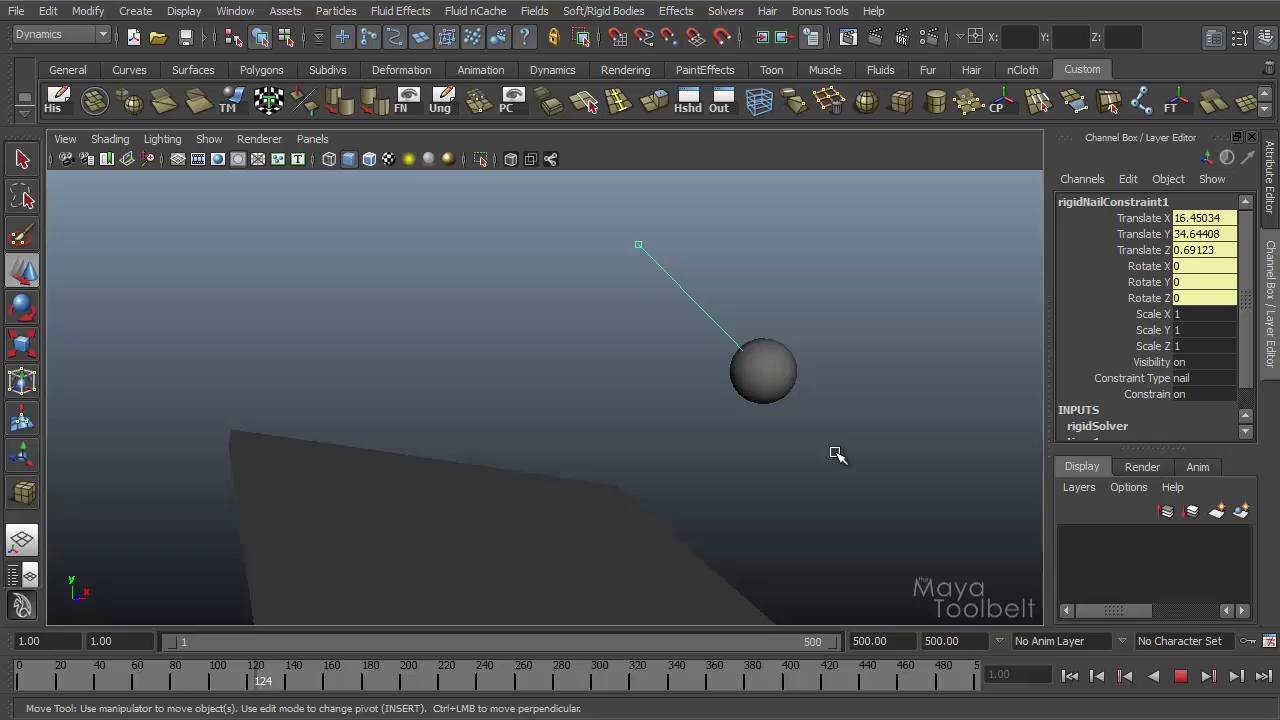
left_click_drag(835, 465, 790, 455, "alt")
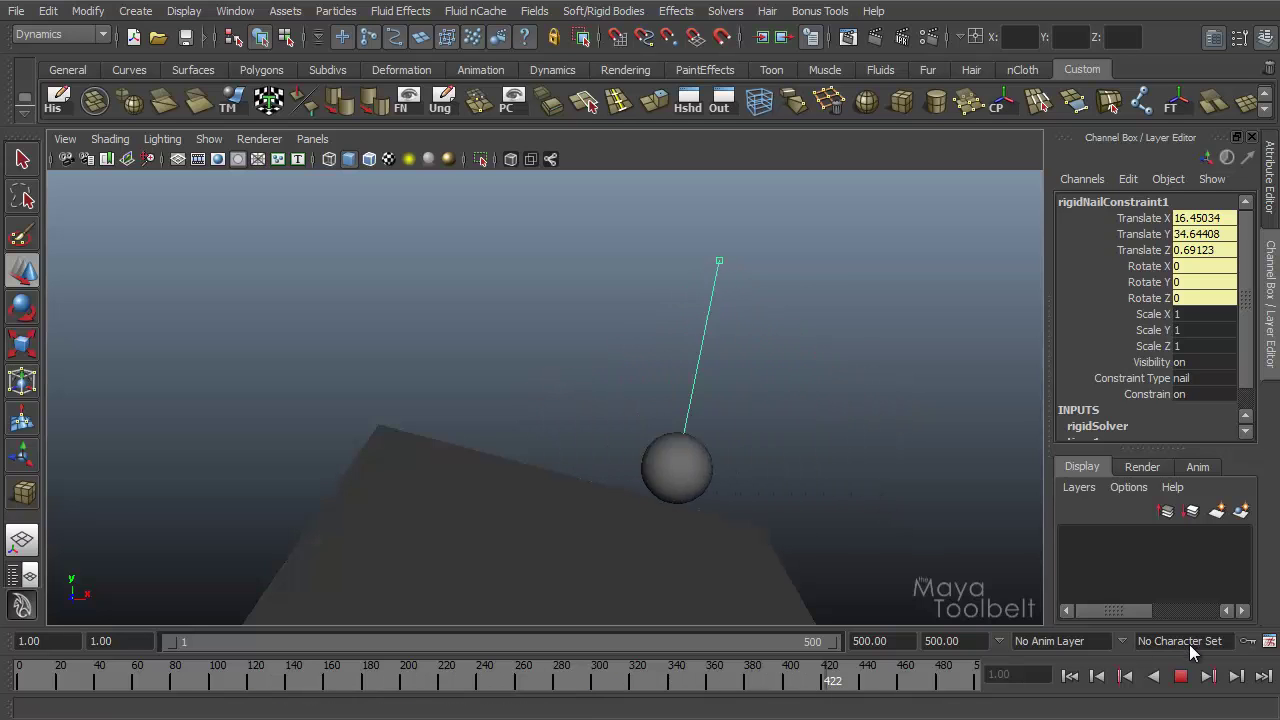
Step: Rotate the slab to 54.02 degrees on Z and move it to X 11.21, Y 7.19
left_click(1181, 677)
left_click(726, 594)
left_click_drag(726, 594, 529, 351, "alt")
key("e")
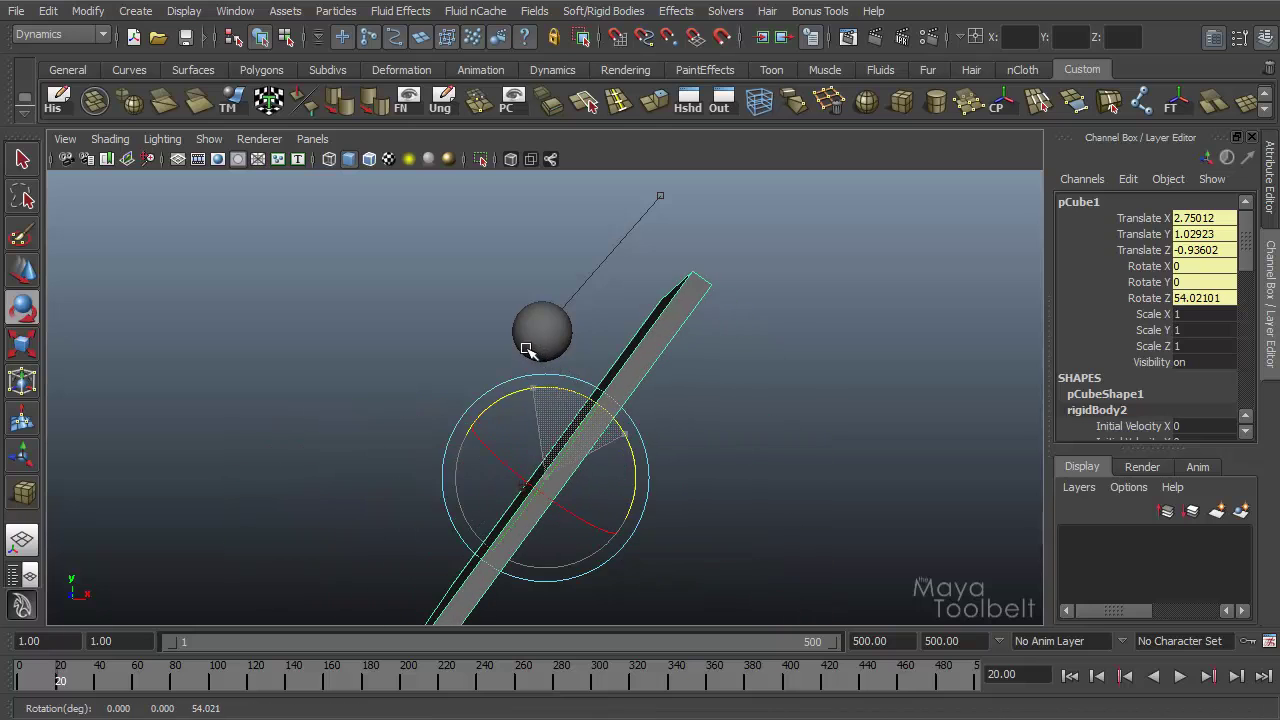
key("w")
left_click_drag(582, 424, 651, 371)
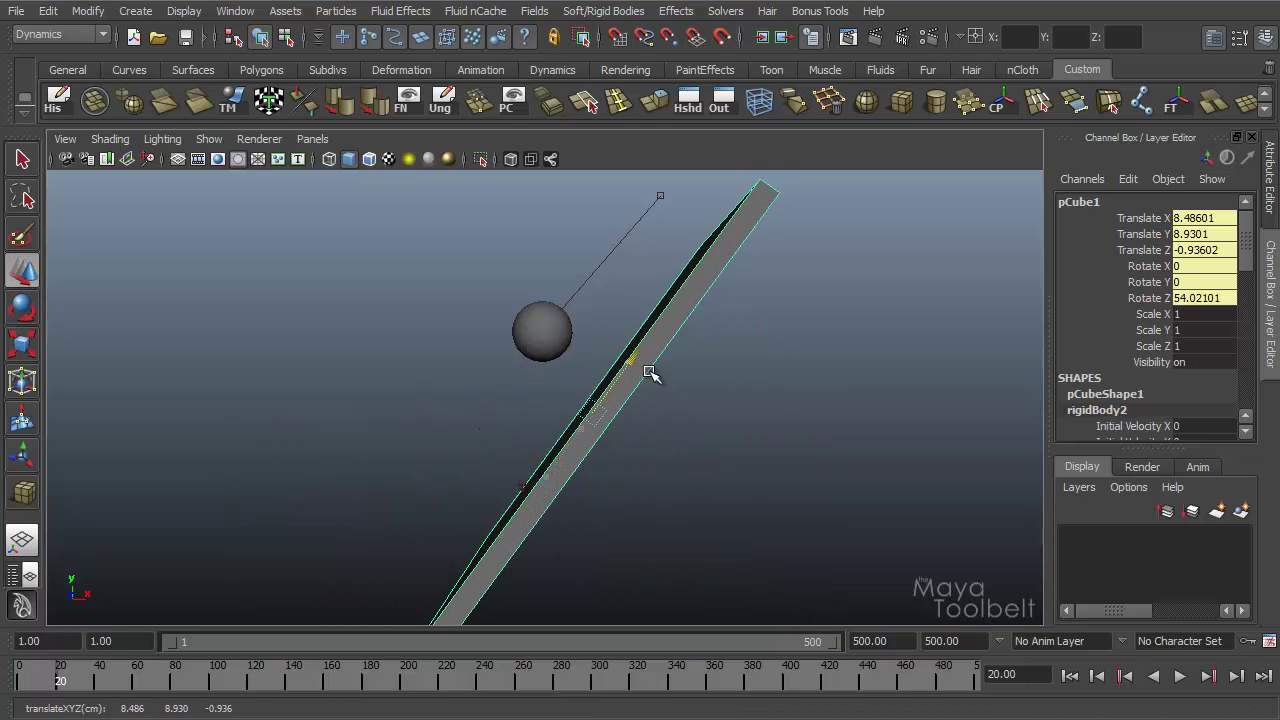
mouse_move(543, 374)
left_mouse_down()
mouse_move(562, 393)
mouse_move(550, 389)
left_mouse_up()
mouse_move(823, 457)
left_mouse_down("alt")
mouse_move(877, 466)
mouse_move(840, 460)
left_mouse_up("alt")
Step: Play the swing against the repositioned slab, then rewind to frame 1
left_click(1180, 676)
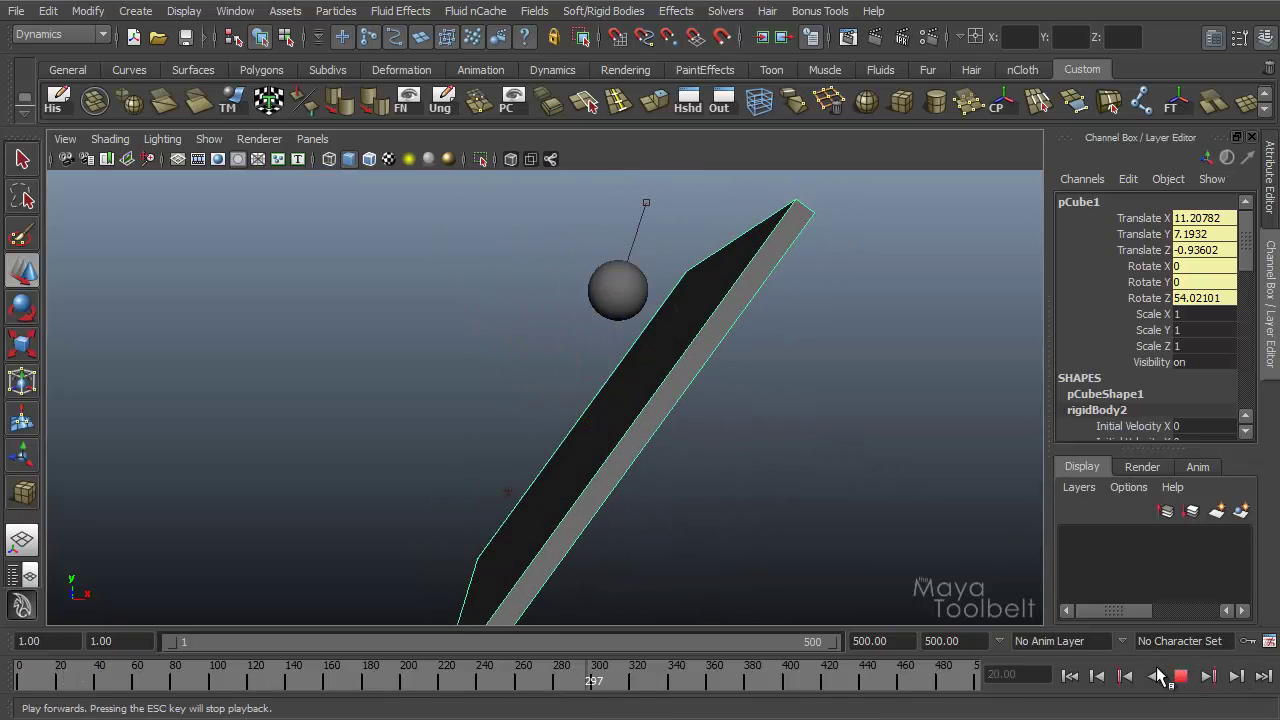
left_click(1180, 676)
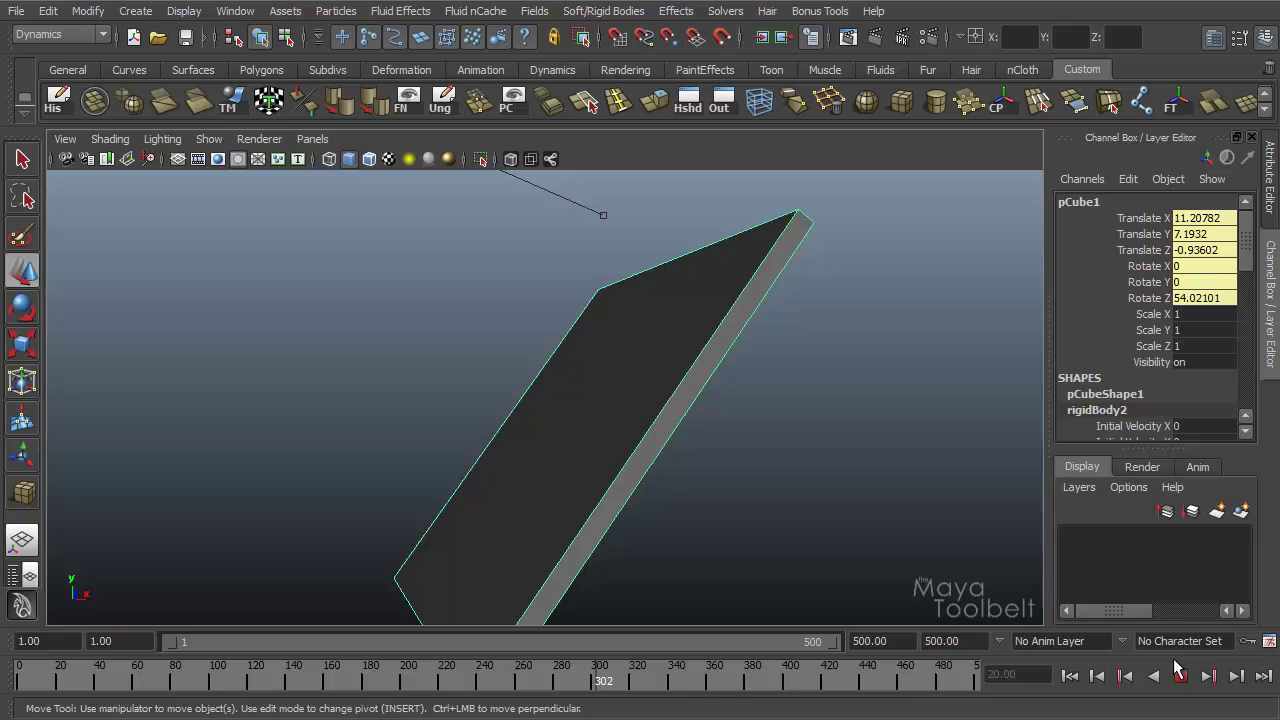
left_click(1069, 676)
left_click_drag(755, 445, 780, 438, "alt")
Step: Select the sphere, play the swing into the slab until frame 326, then clear the selection
left_click(462, 316)
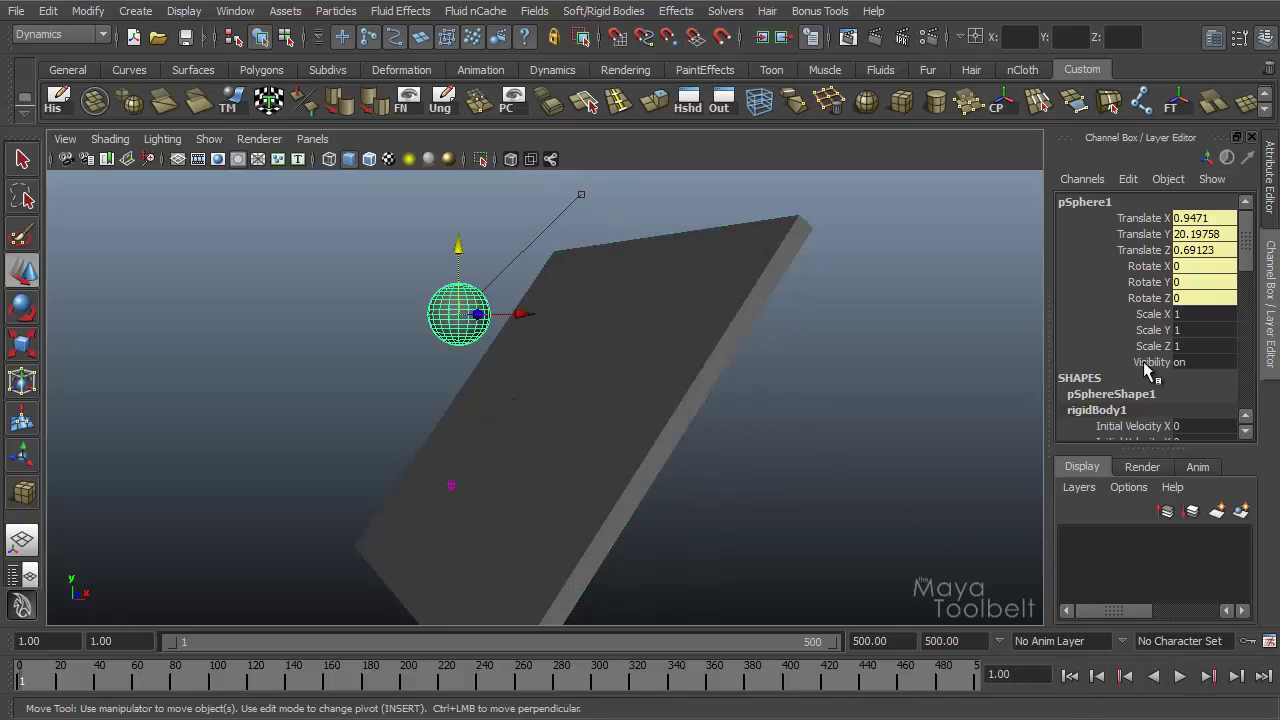
left_click_drag(1236, 270, 1232, 378)
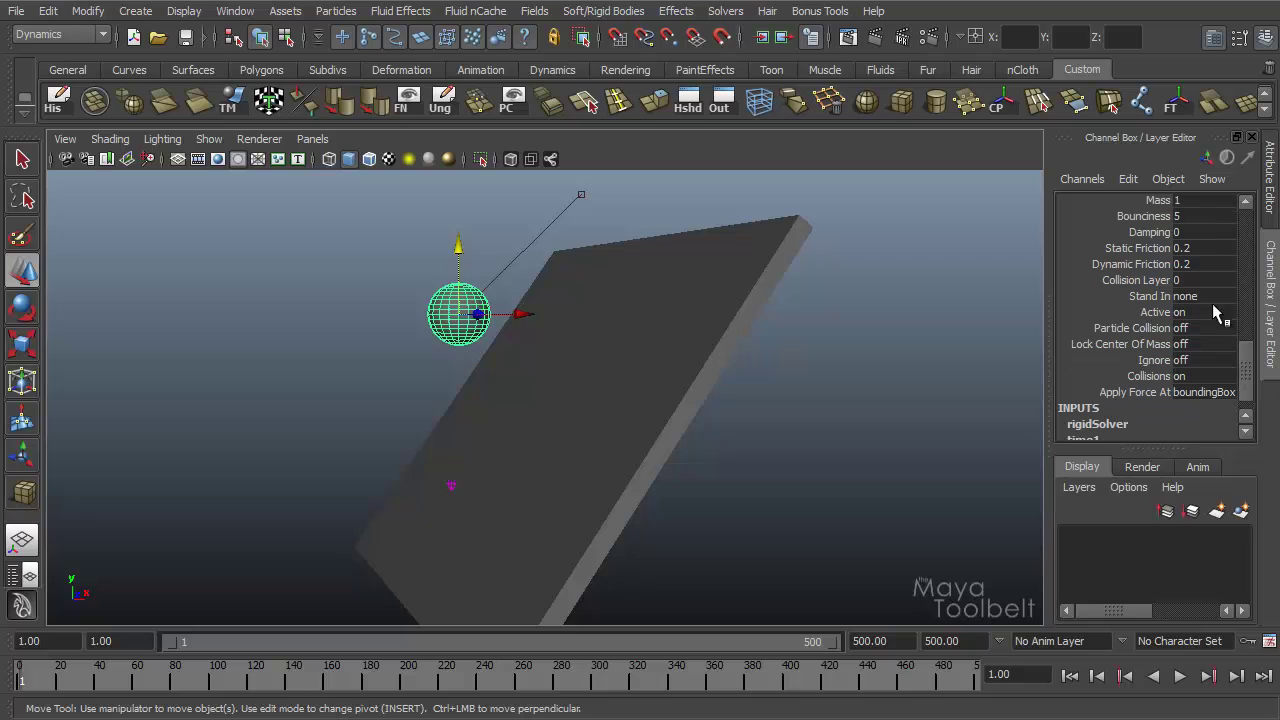
left_click(1181, 676)
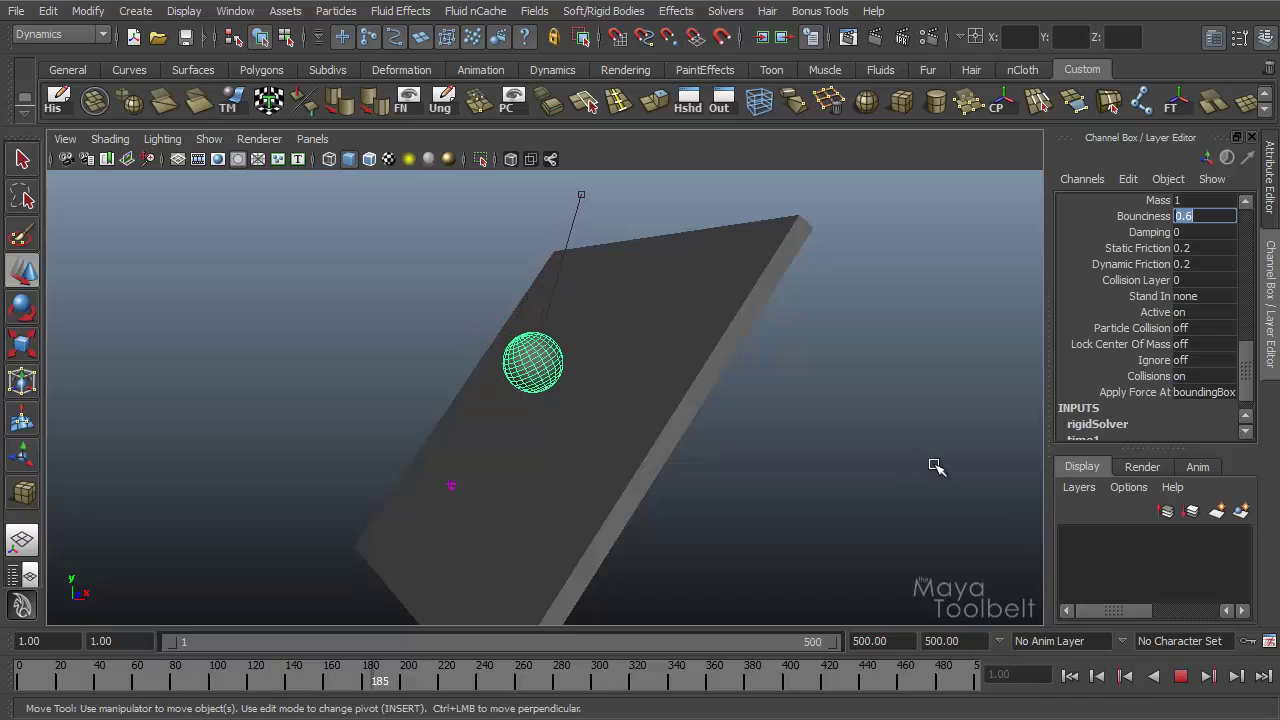
left_click_drag(878, 462, 815, 467, "alt")
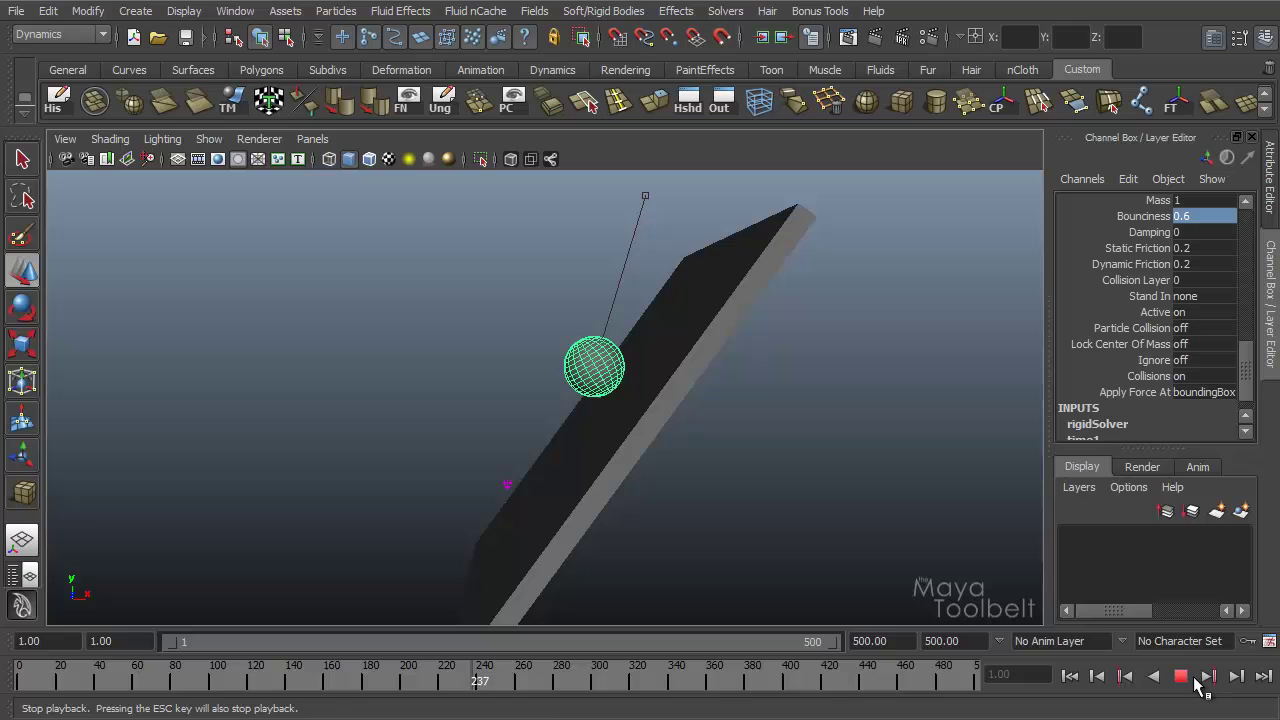
left_click(1181, 676)
left_click_drag(815, 503, 789, 431, "alt")
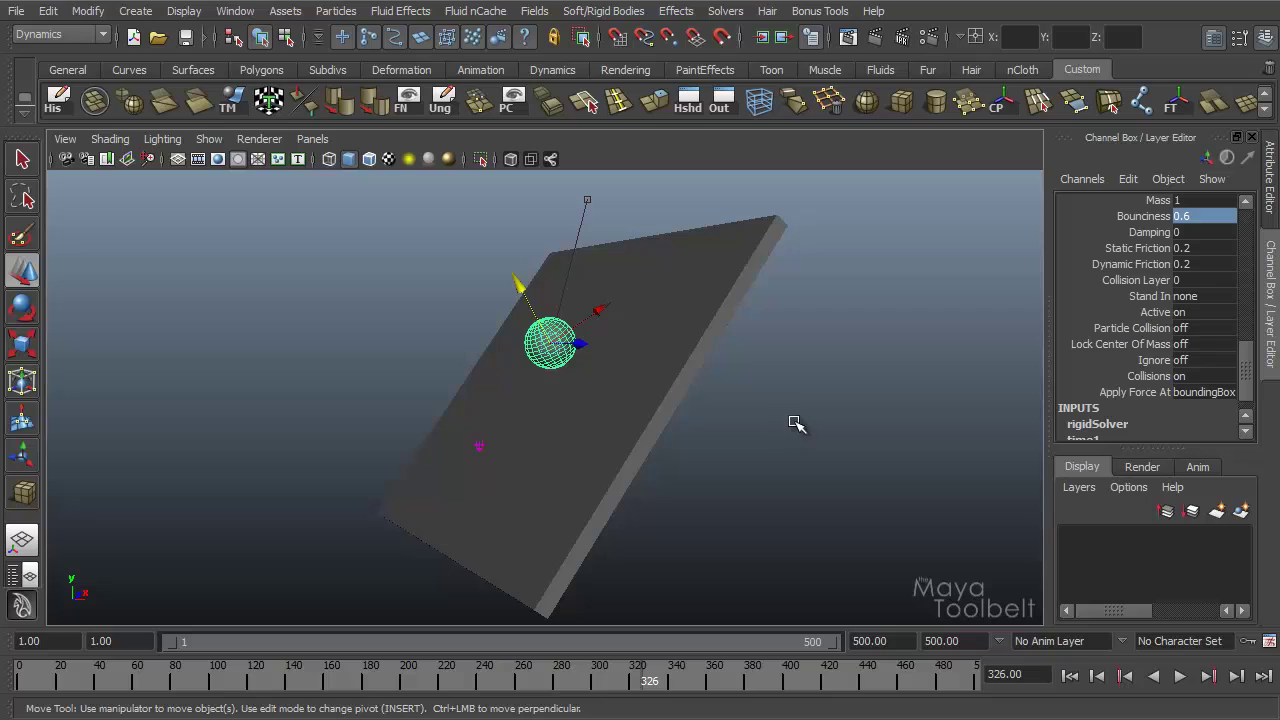
left_click(590, 198)
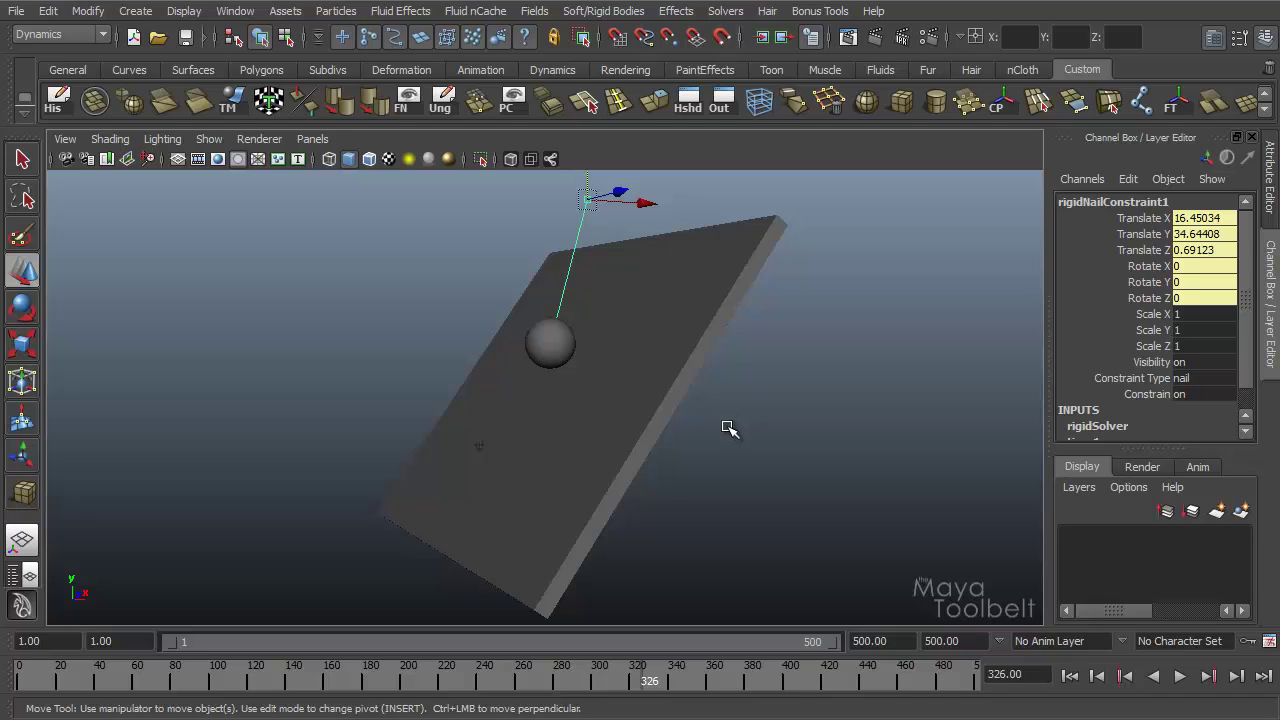
left_click(780, 431)
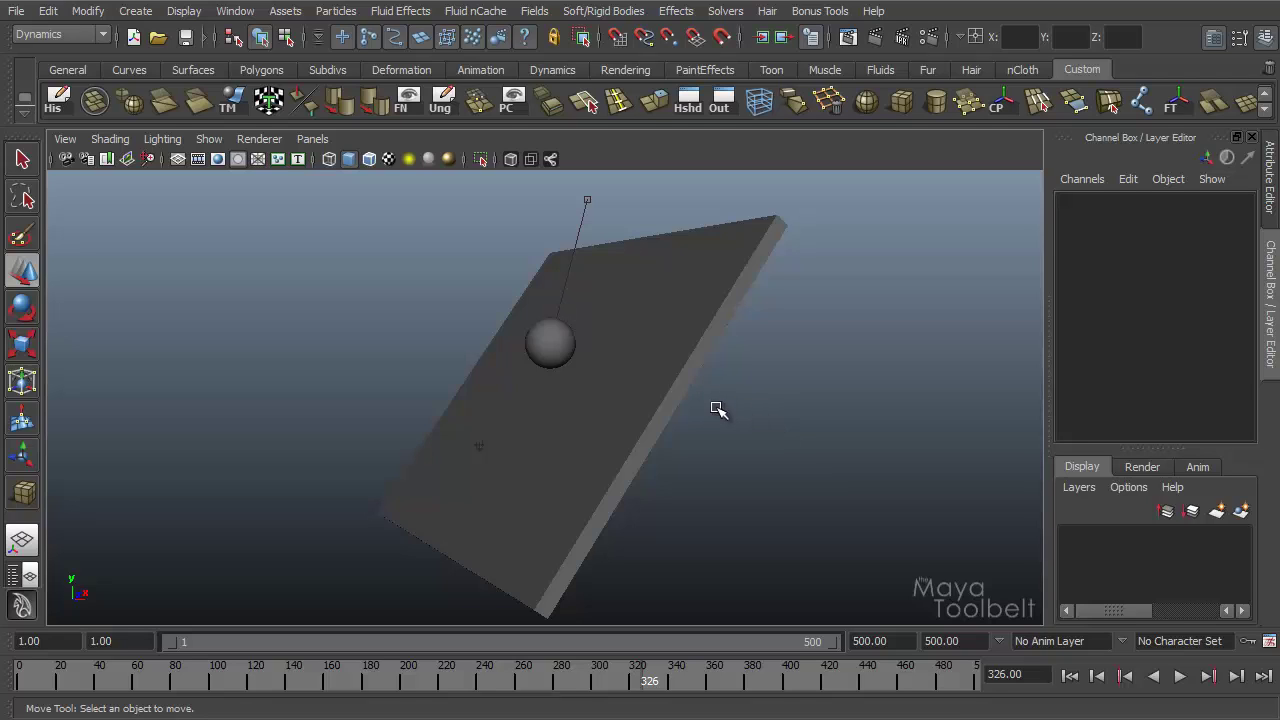
left_click(604, 12)
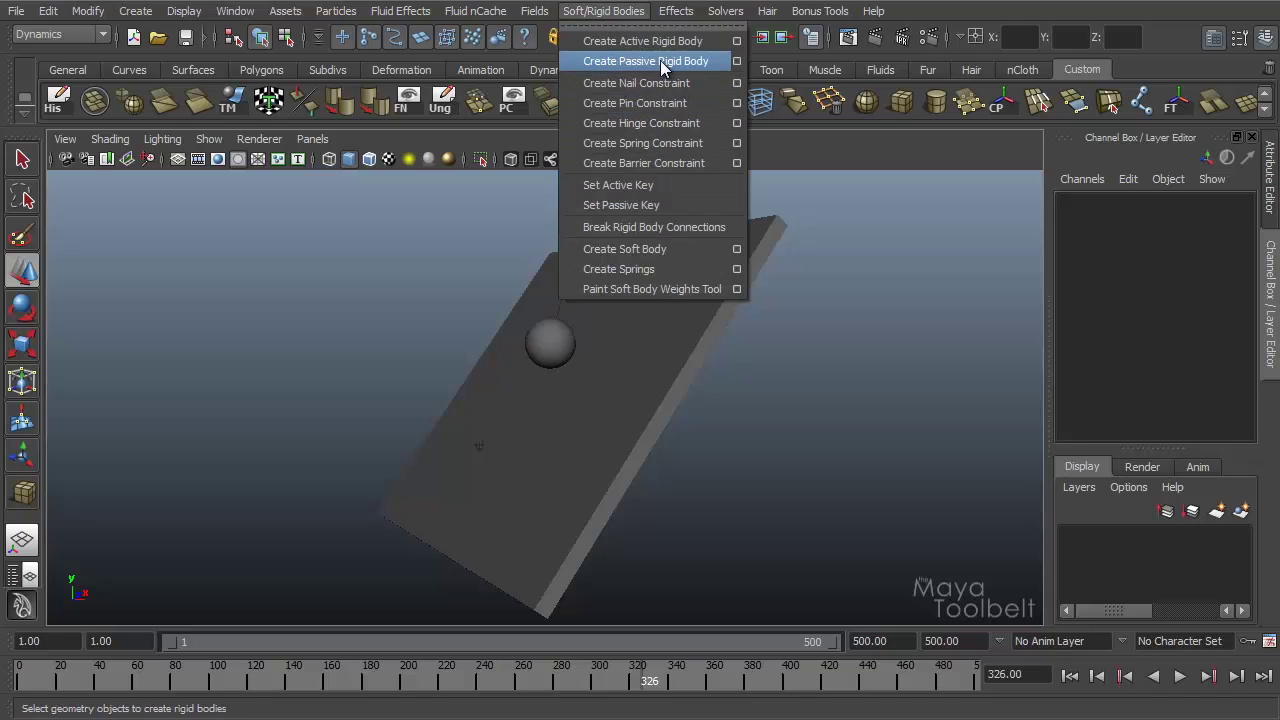
left_click(846, 348)
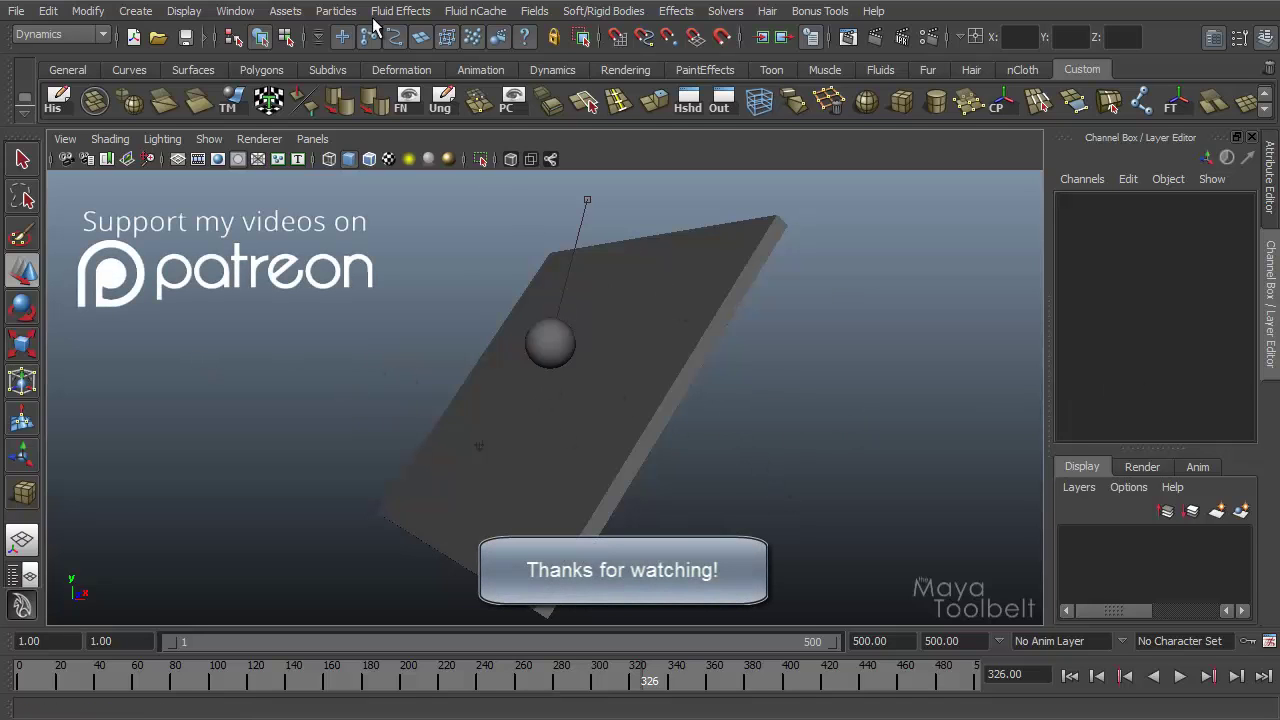
left_click(60, 34)
left_click(192, 364)
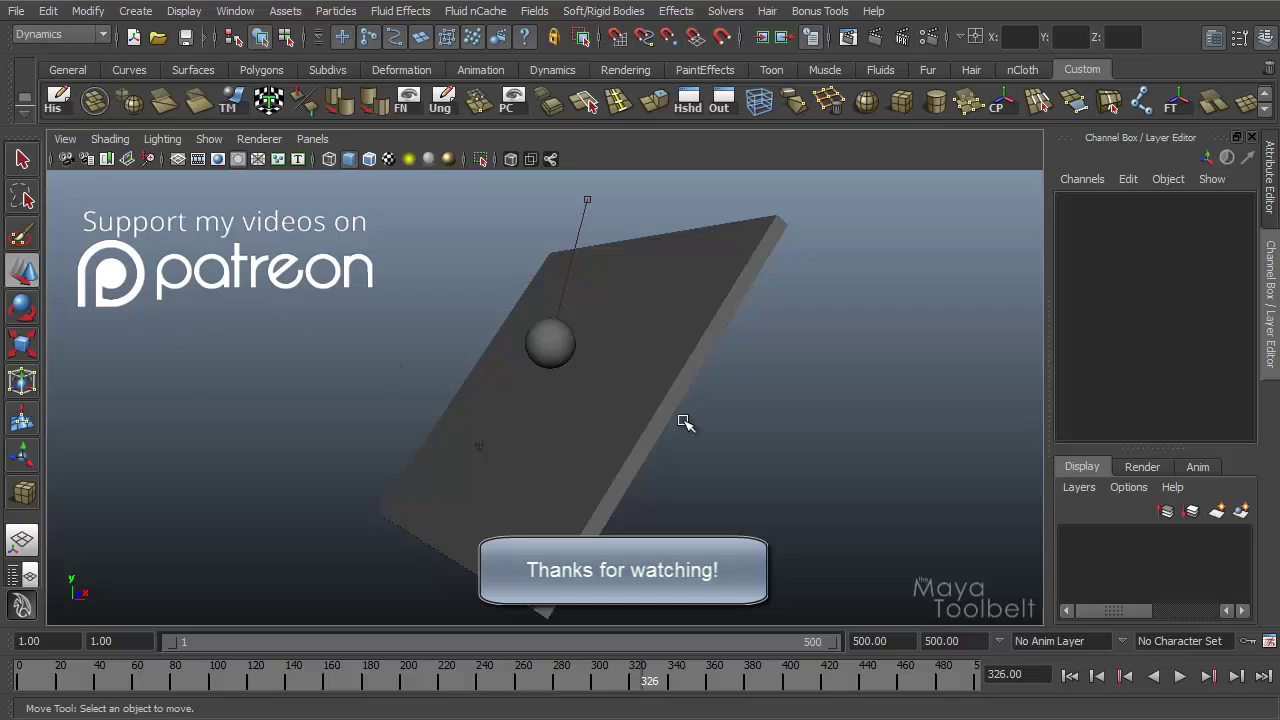